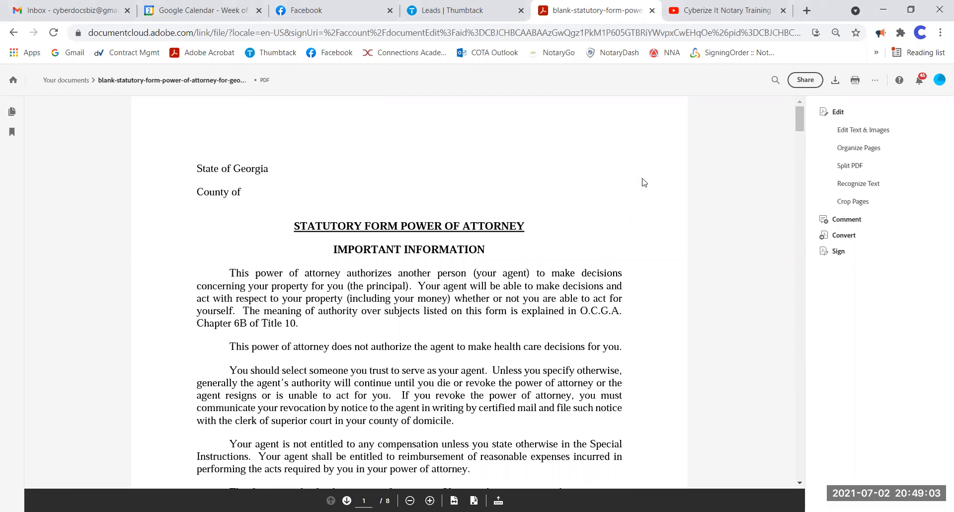
Step: Look through all pages of the Georgia statutory power of attorney form and return to its beginning
scroll(631, 204, down, 1)
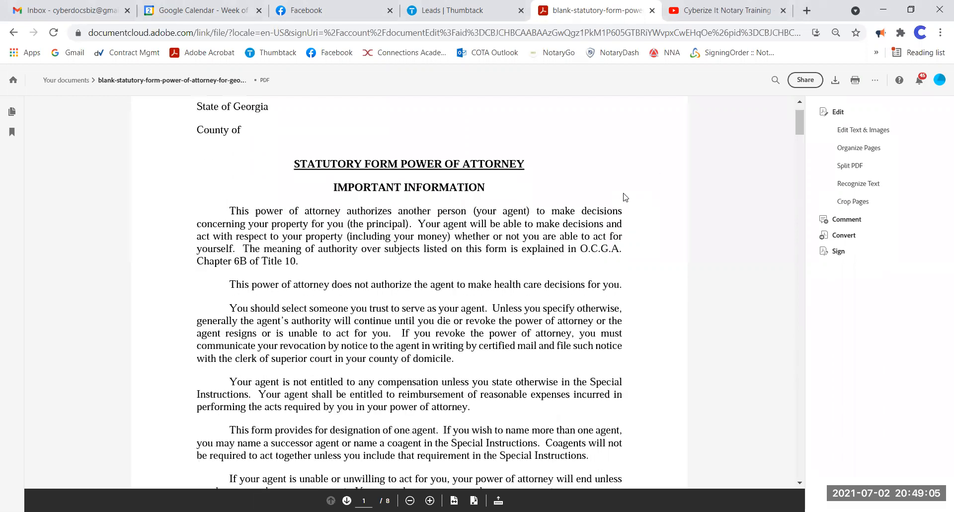
scroll(591, 204, down, 4)
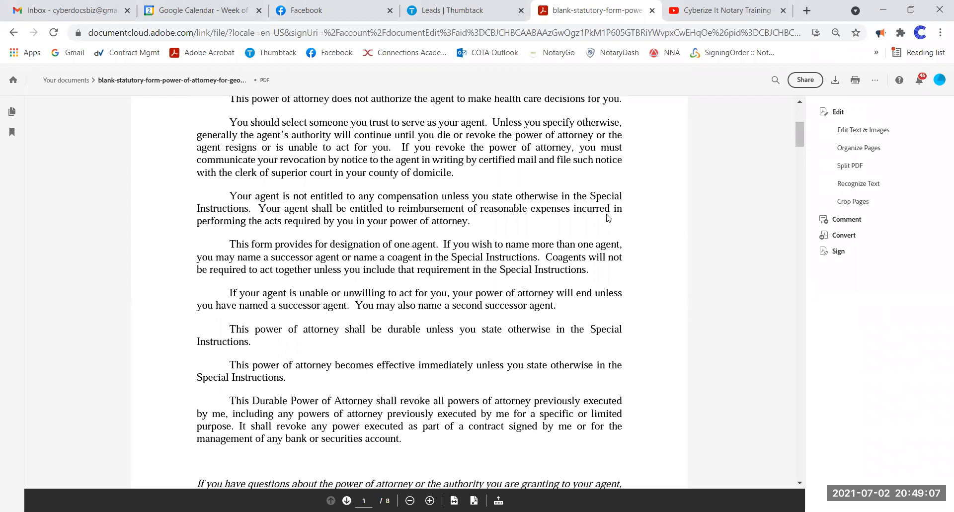
scroll(599, 298, down, 10)
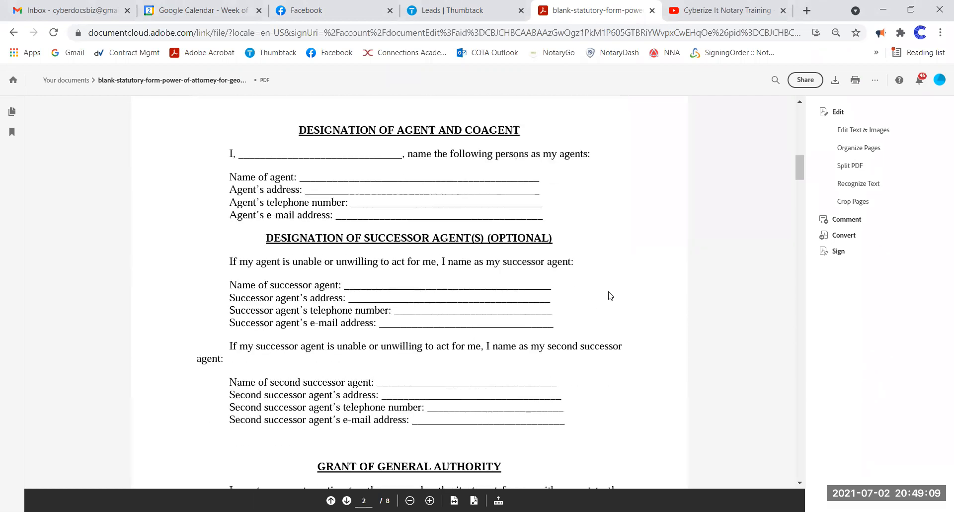
scroll(612, 293, down, 2)
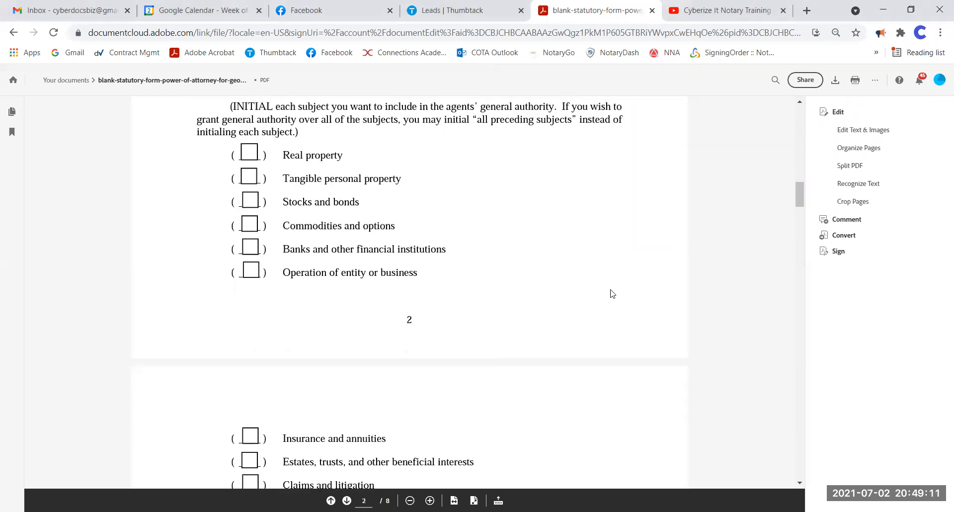
scroll(613, 294, down, 13)
scroll(613, 293, down, 18)
scroll(612, 293, down, 18)
scroll(619, 294, down, 18)
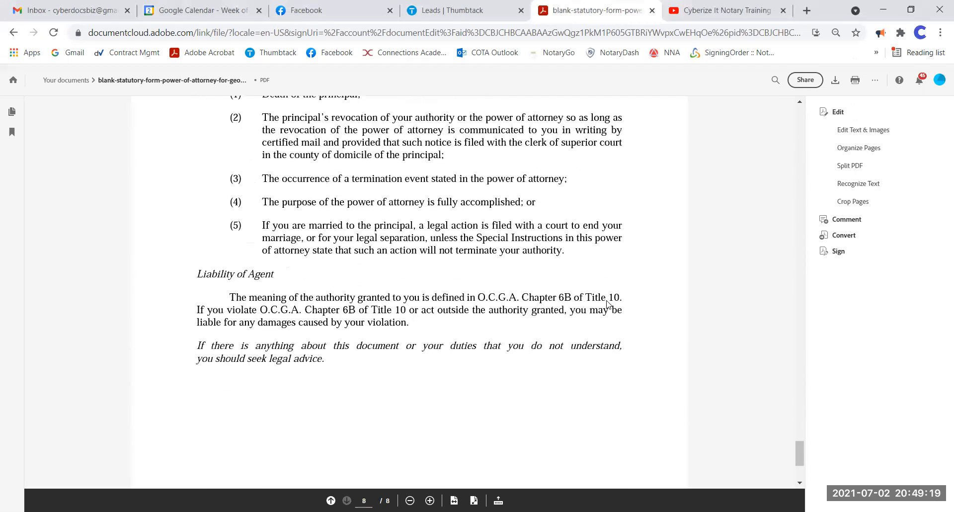
scroll(609, 305, down, 4)
scroll(609, 318, up, 11)
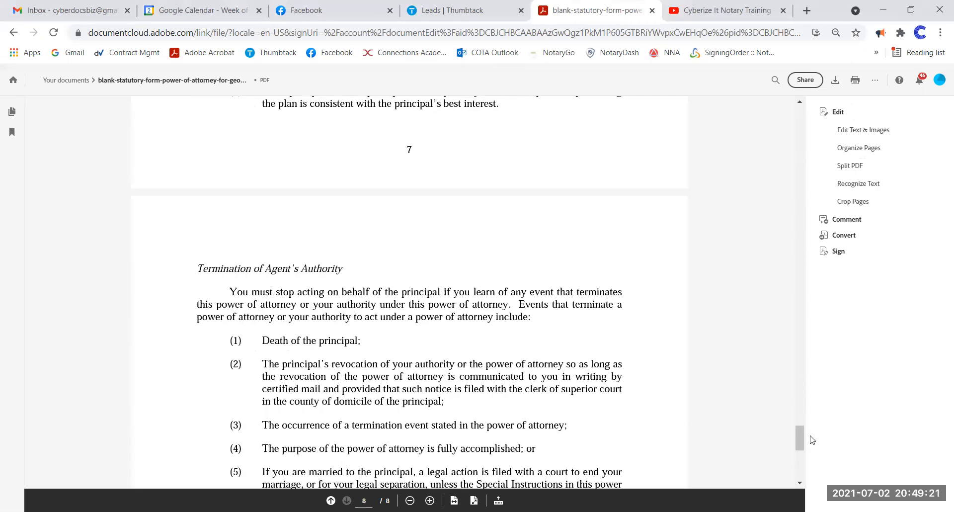
drag(799, 440, 809, 93)
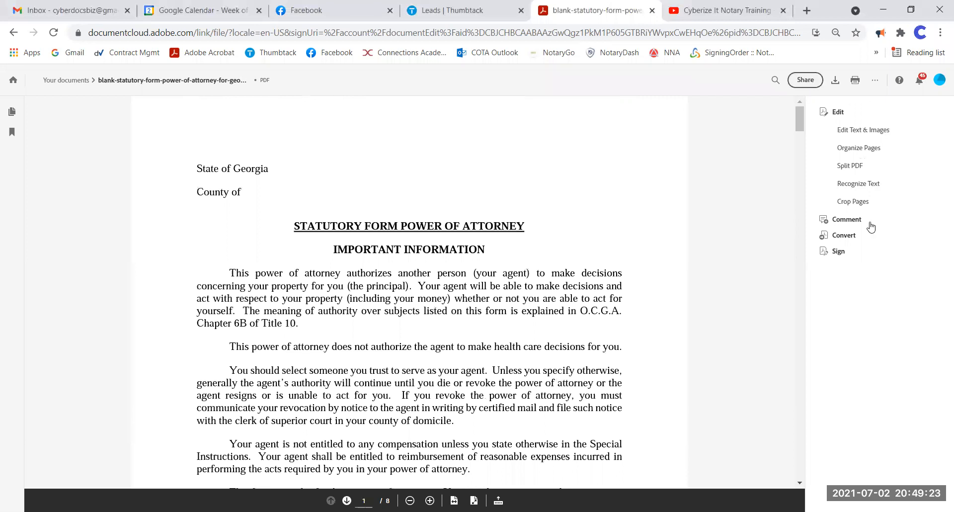
Step: Start a signature request for the power of attorney form and enter the first recipient's e-mail address
click(840, 253)
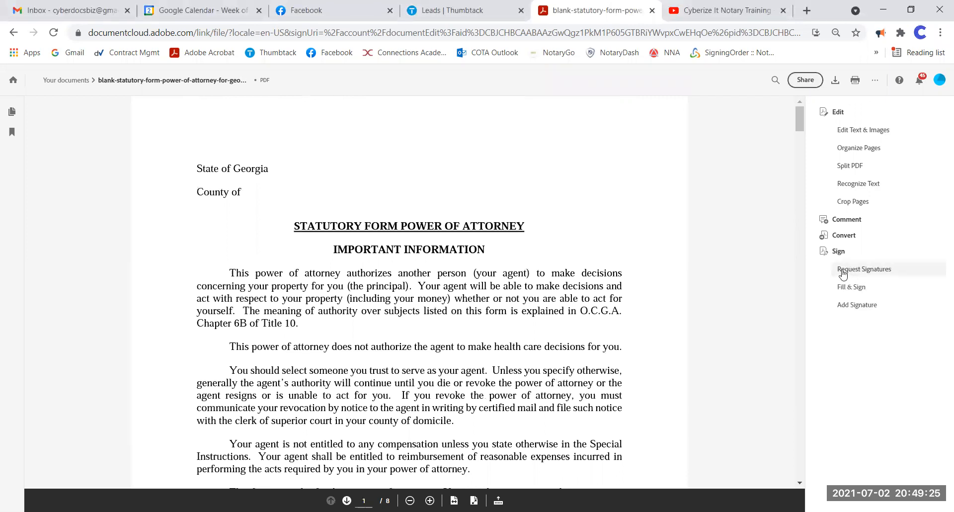
click(859, 272)
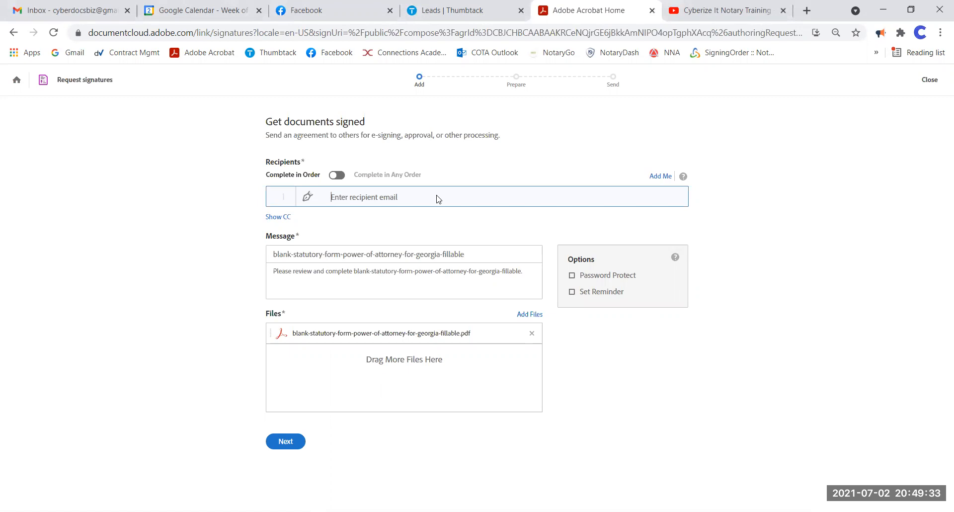
text(cyb)
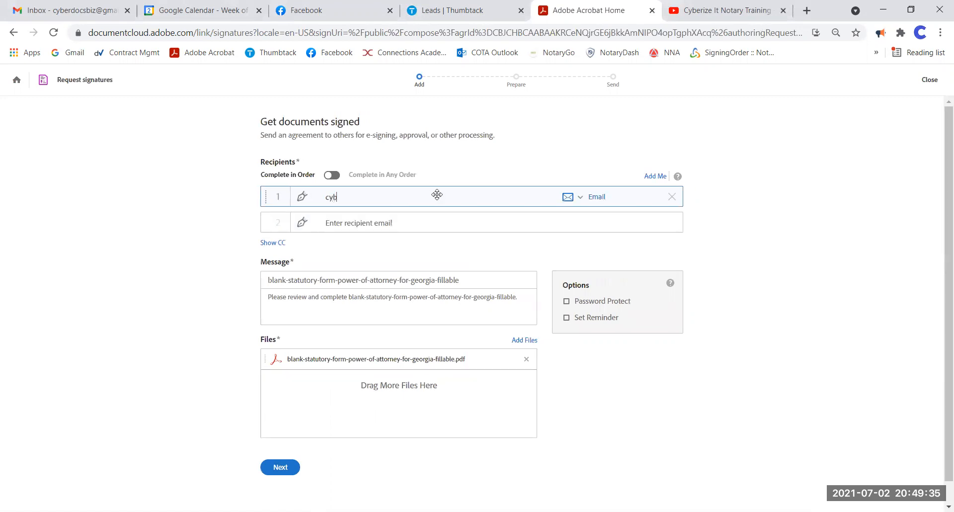
click(380, 224)
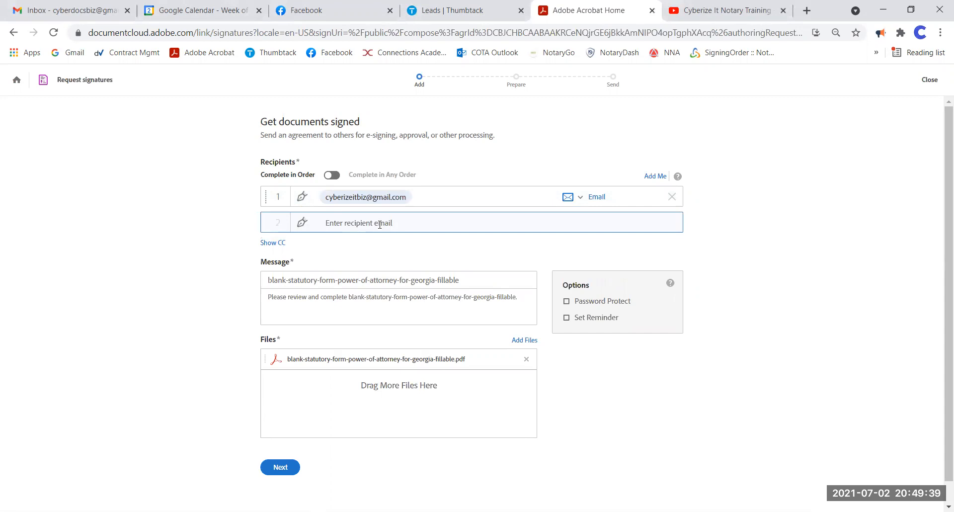
Step: Add the second, third and fourth recipients' e-mail addresses to the signature request
text(seit)
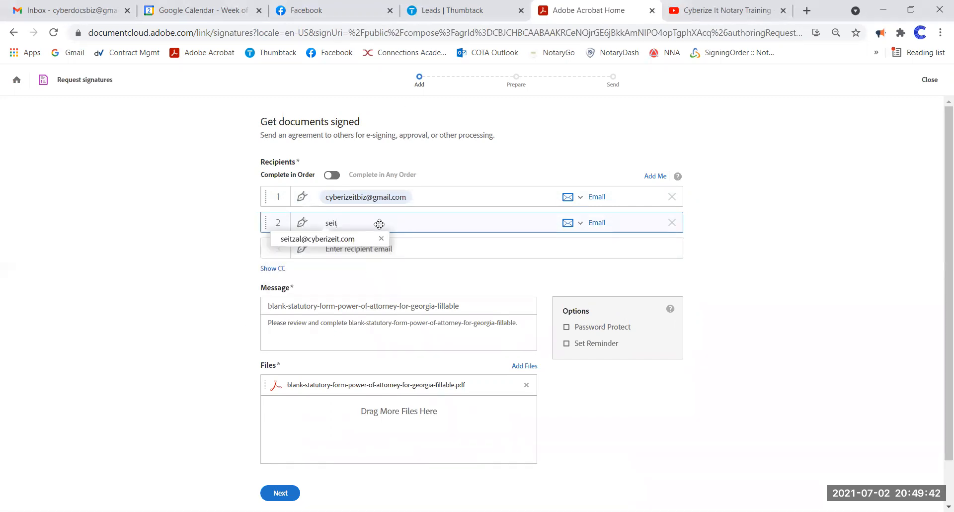
click(320, 240)
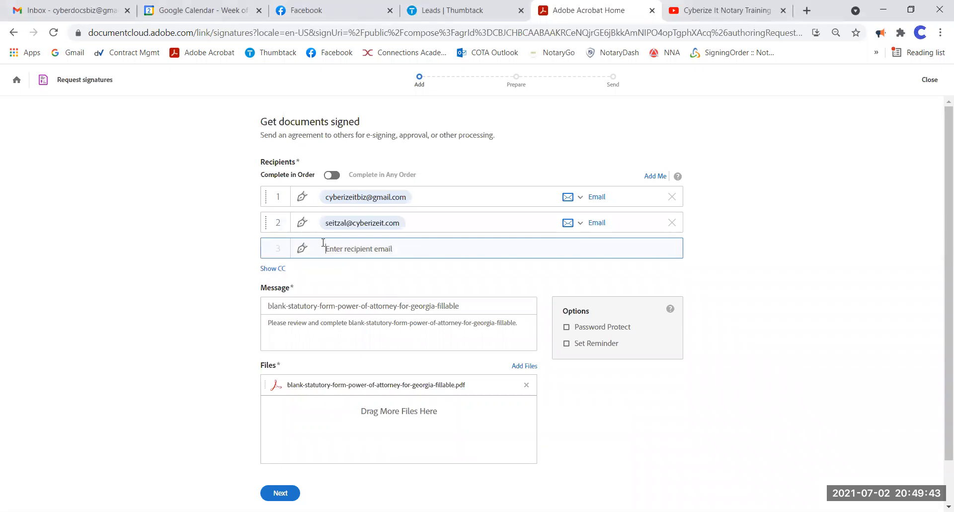
text(be)
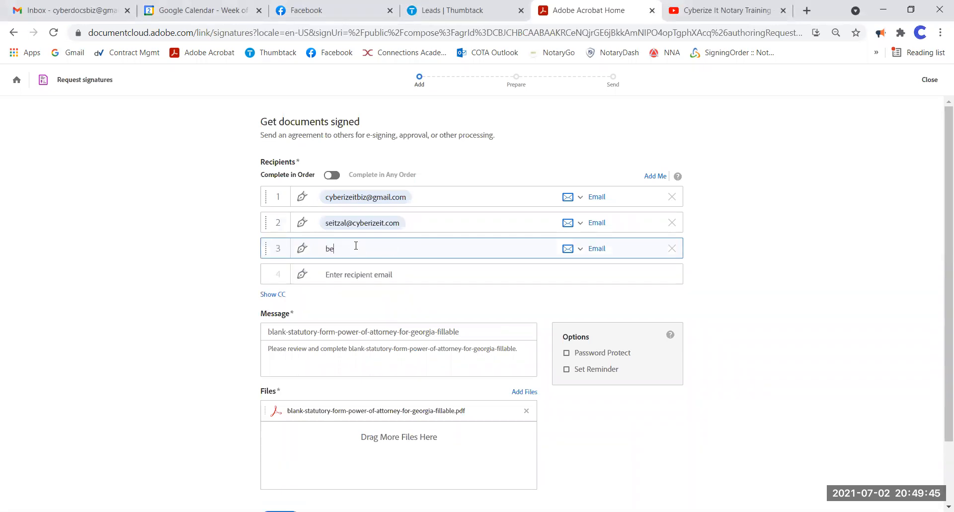
text(th)
click(360, 269)
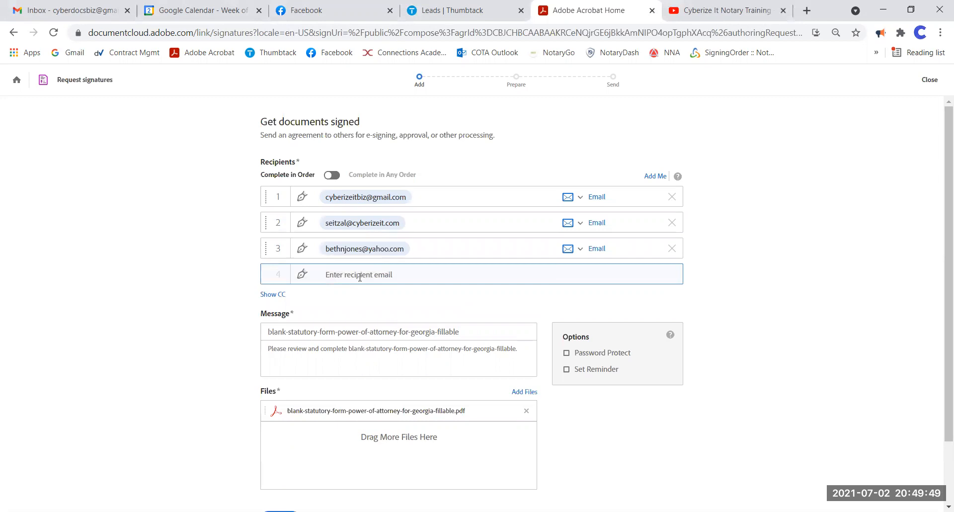
text(ohion)
click(348, 289)
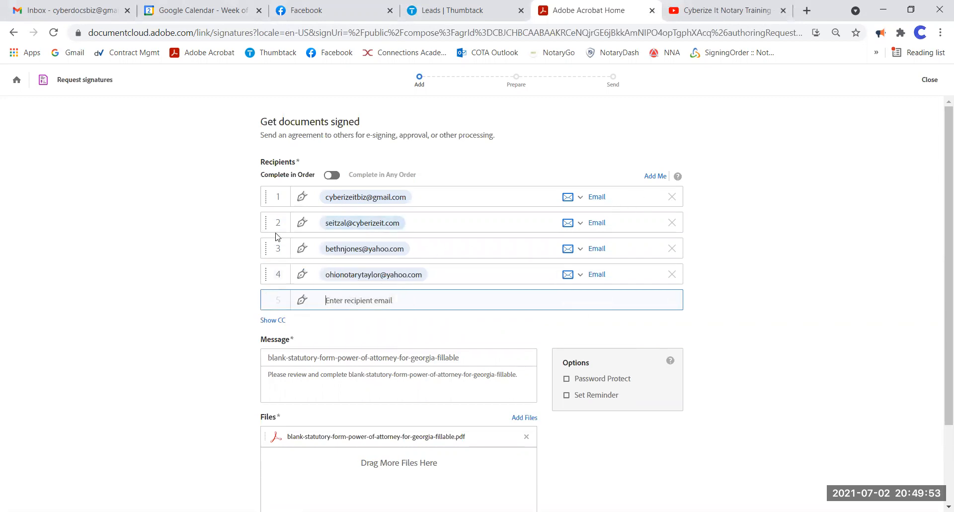
drag(264, 225, 276, 252)
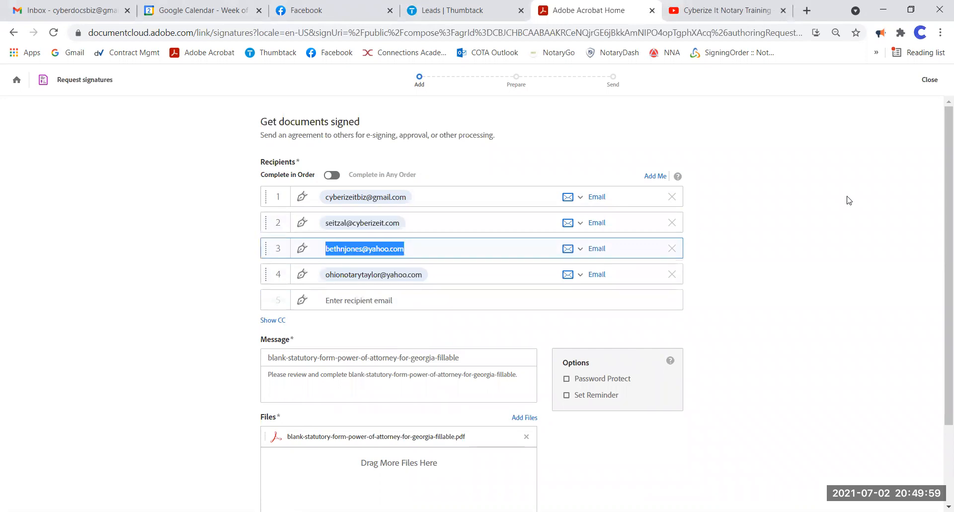
Step: Start adding another file from the computer to the agreement and browse to the Downloads folder
scroll(681, 214, down, 1)
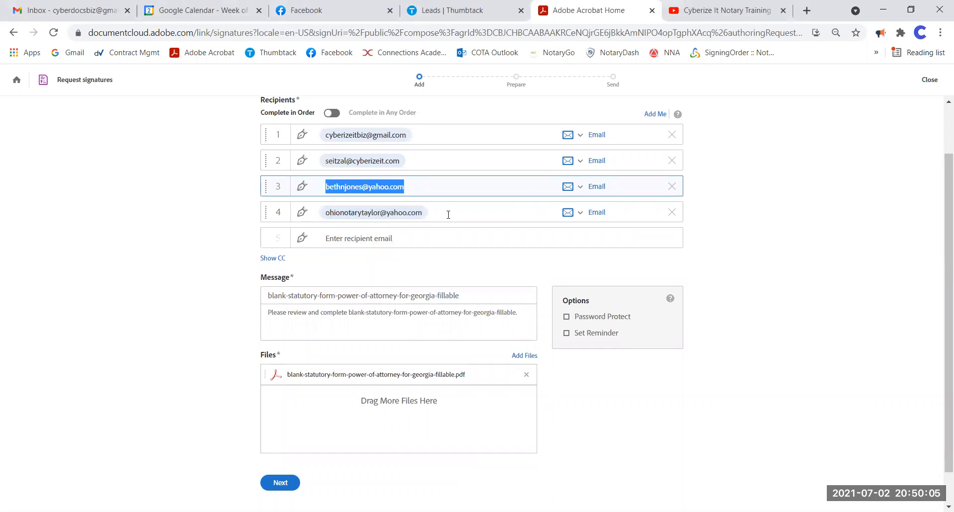
scroll(448, 208, down, 1)
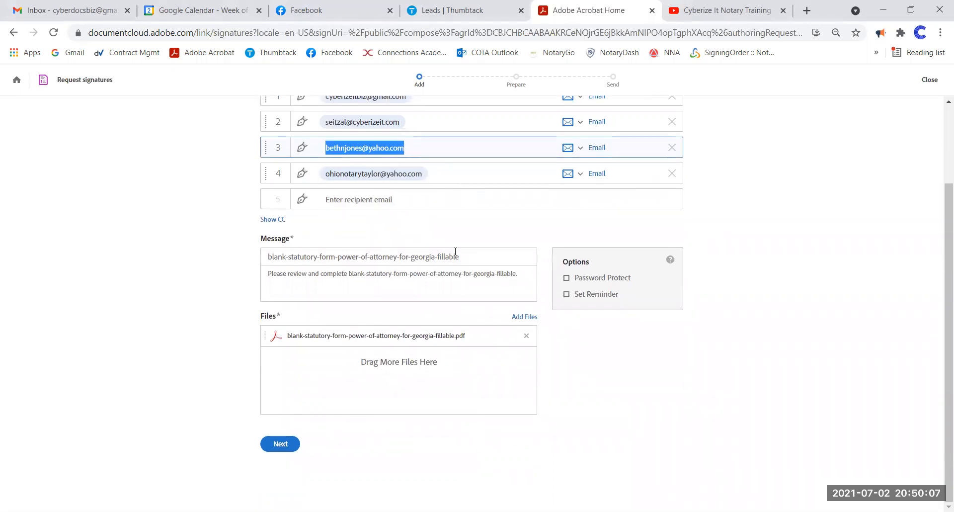
click(525, 318)
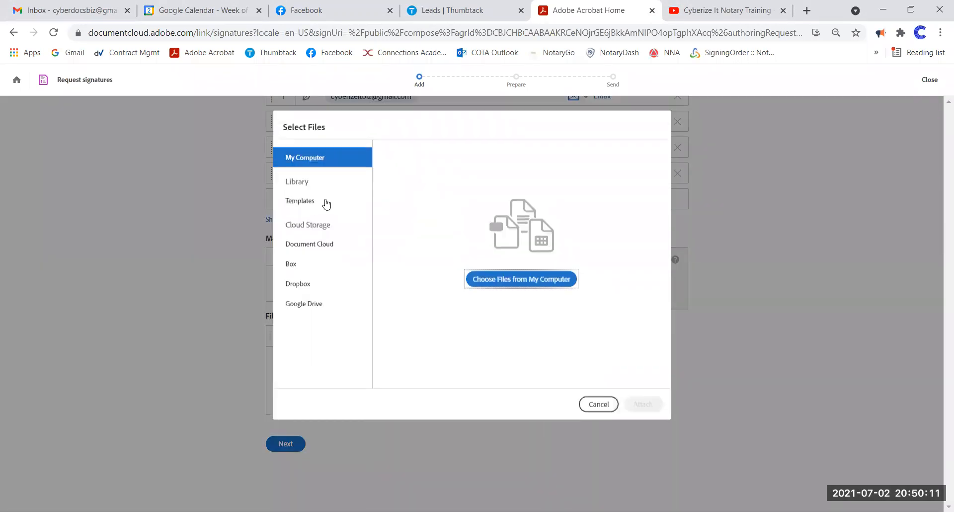
click(541, 281)
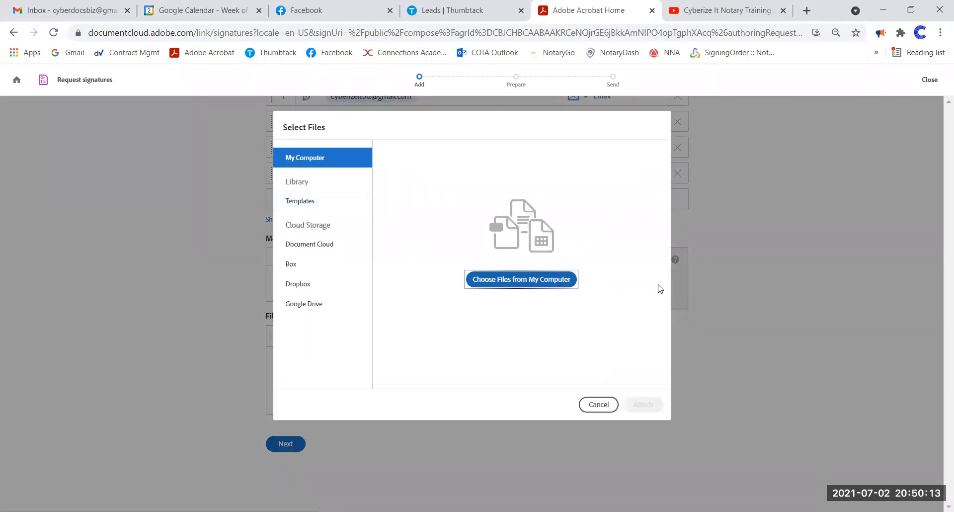
click(498, 132)
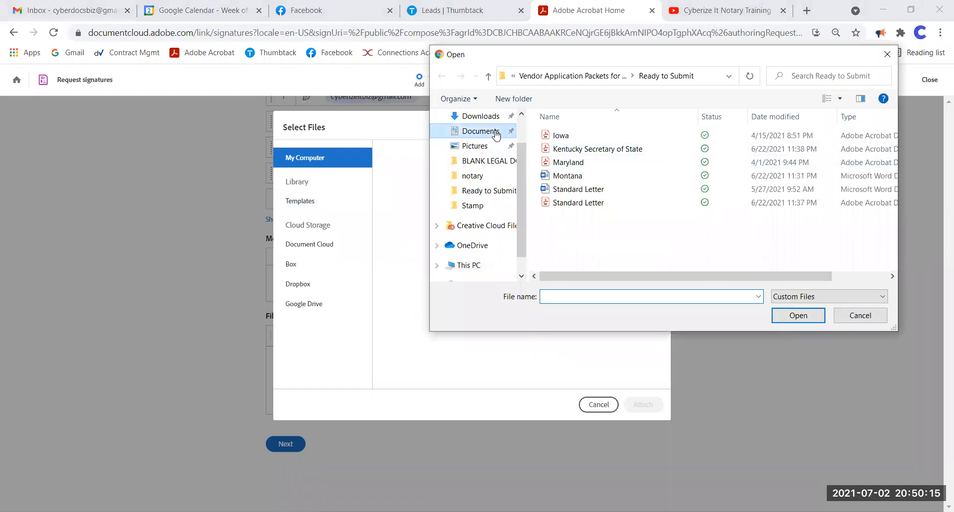
scroll(620, 188, up, 10)
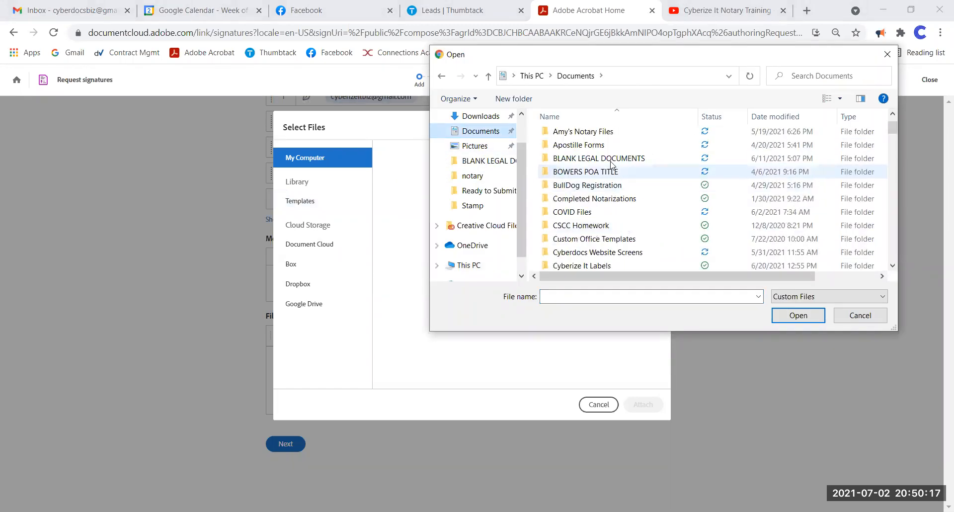
click(467, 116)
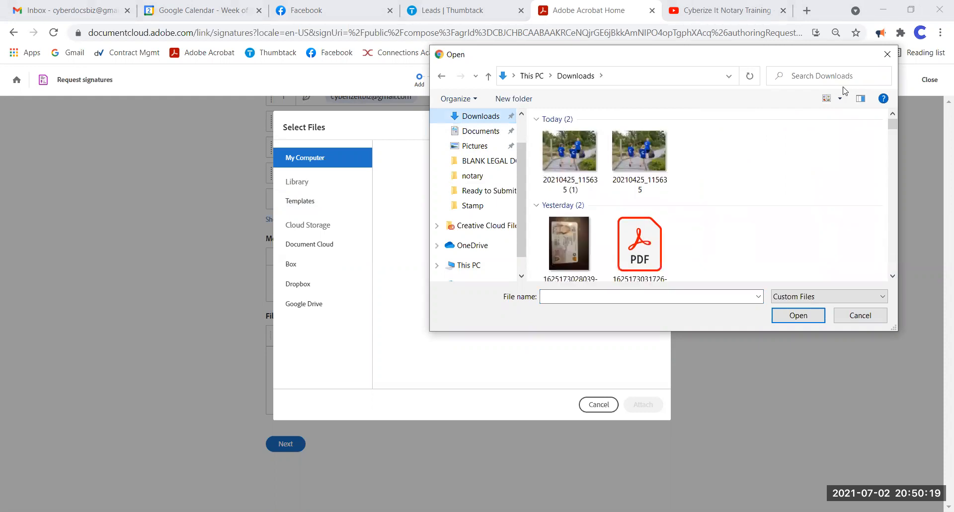
Step: Search Downloads for "copy" and attach copy-certification-tutorial (1).pdf to the agreement
click(834, 81)
text(c)
text(opt)
key(BackSpace)
text(y)
key(Return)
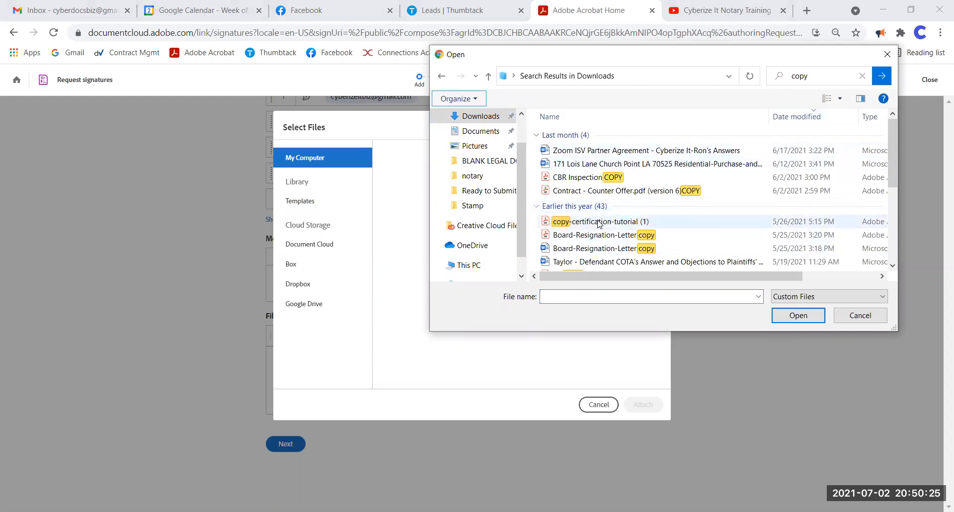
click(601, 222)
click(798, 315)
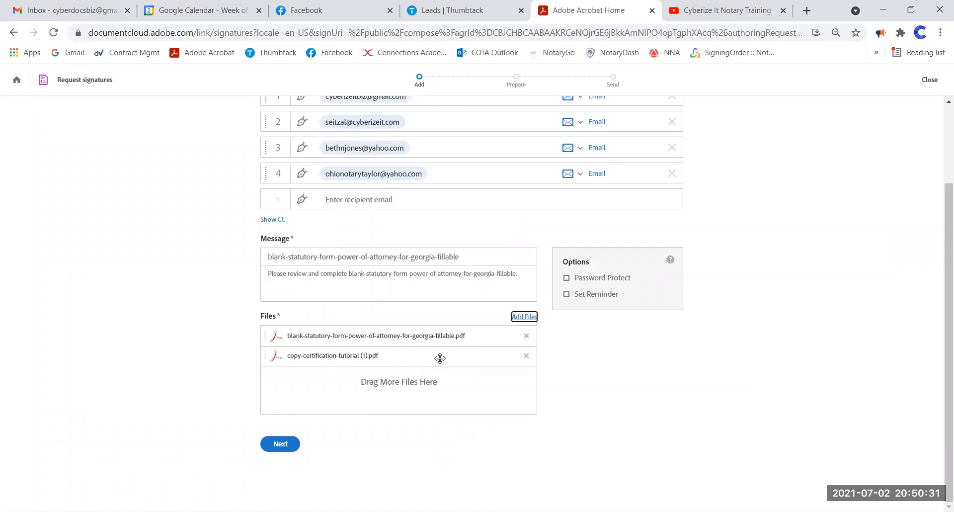
Step: Add yourself as a fifth recipient and remove that entry again
scroll(528, 331, up, 2)
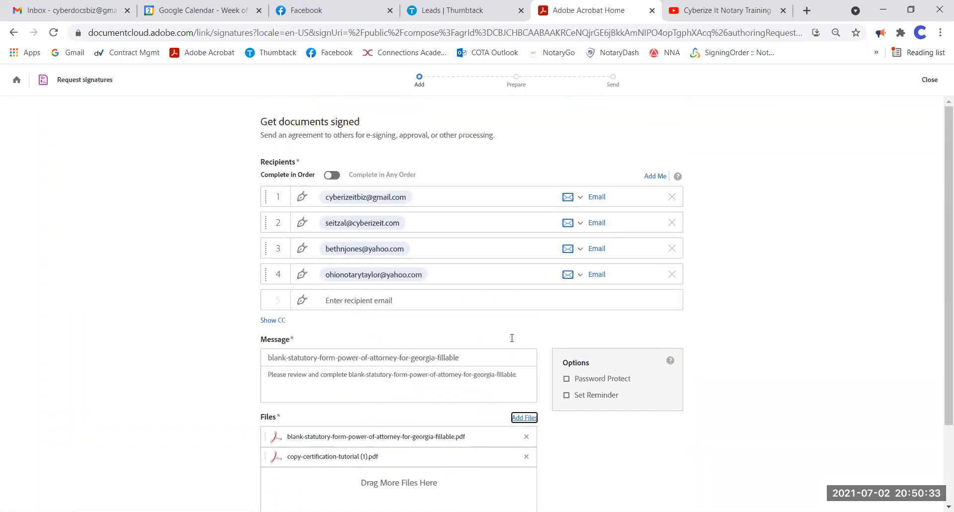
scroll(512, 338, down, 2)
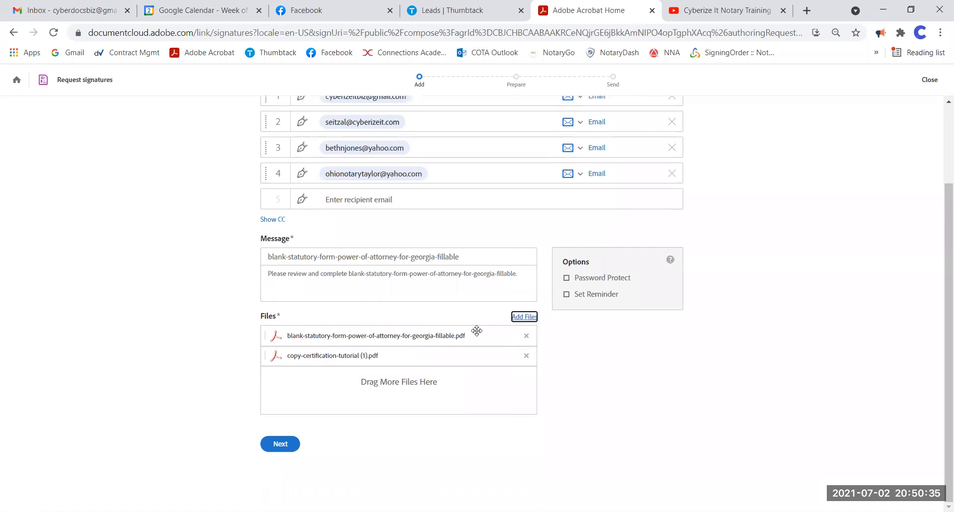
scroll(477, 331, up, 2)
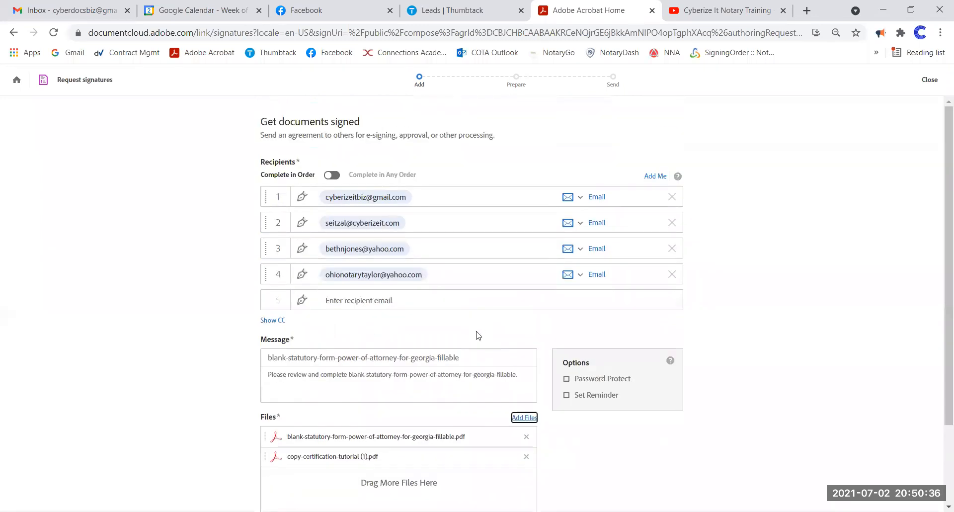
click(654, 176)
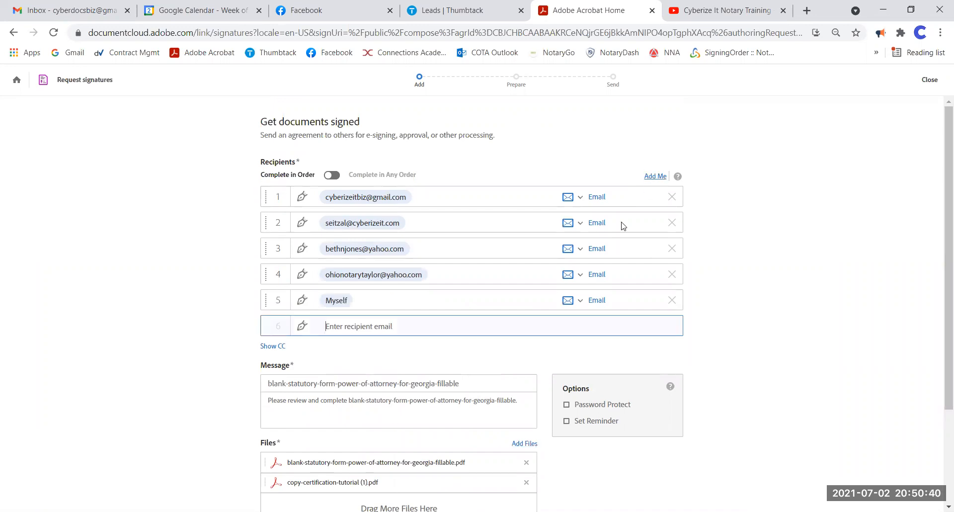
click(672, 300)
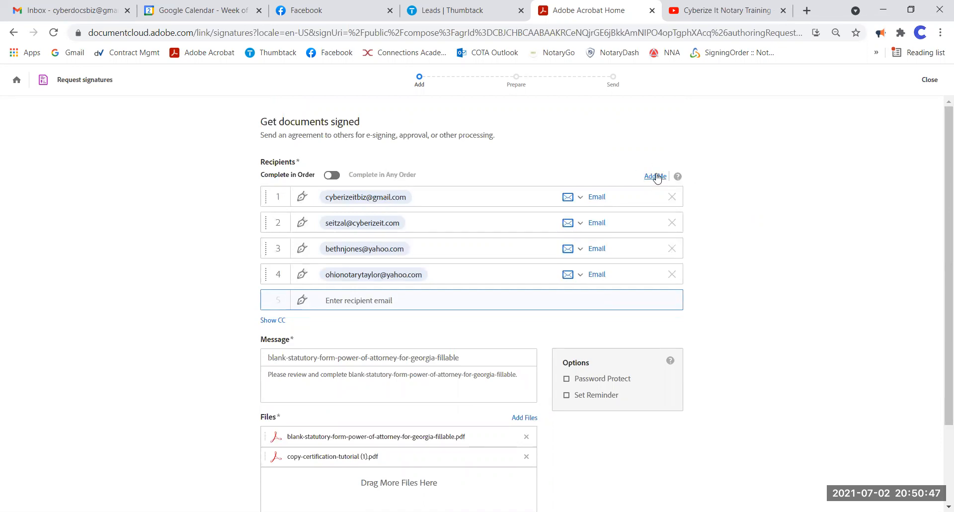
Step: Proceed to the Prepare stage of the agreement and review the form fields on the first pages
scroll(411, 265, down, 1)
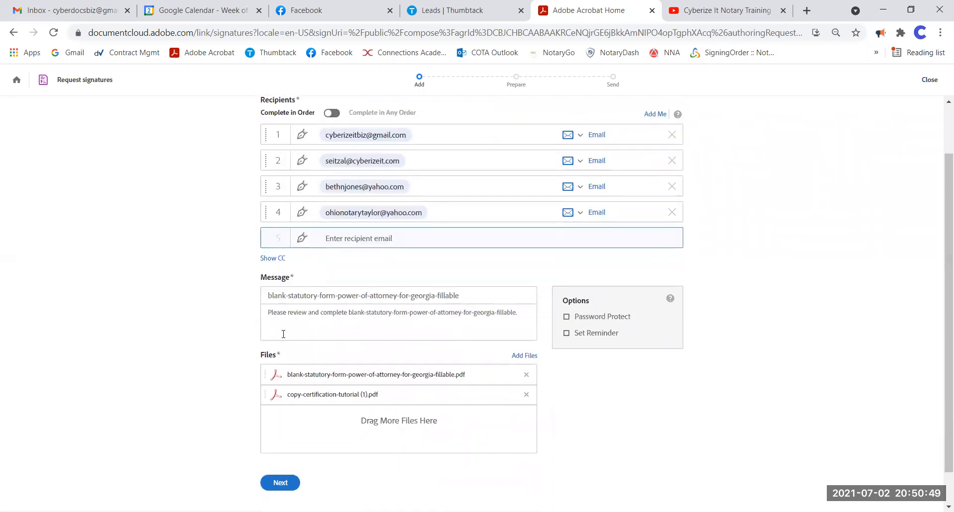
click(280, 482)
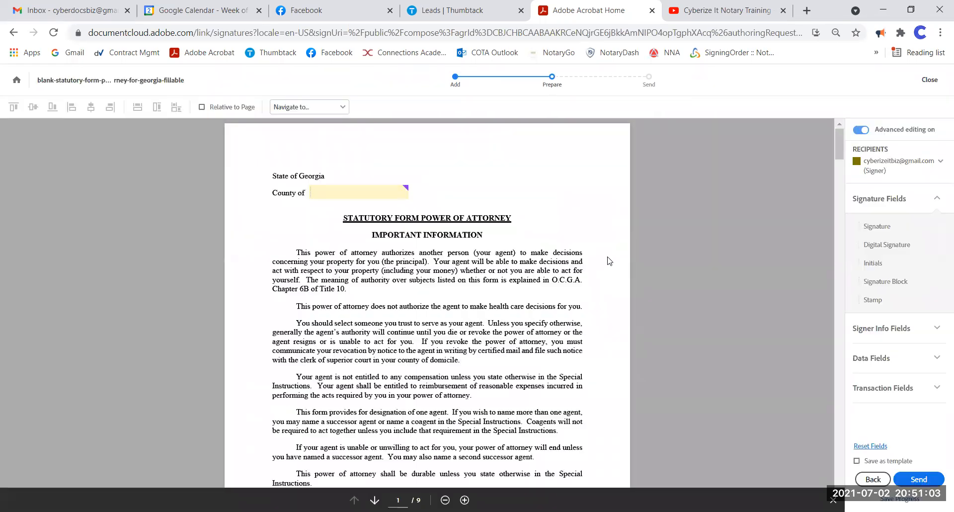
scroll(545, 246, down, 13)
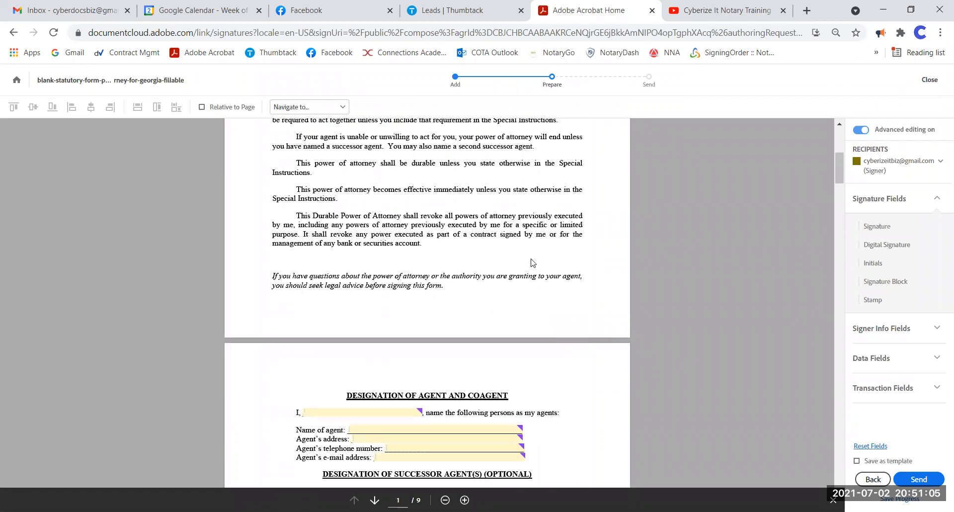
scroll(531, 258, down, 15)
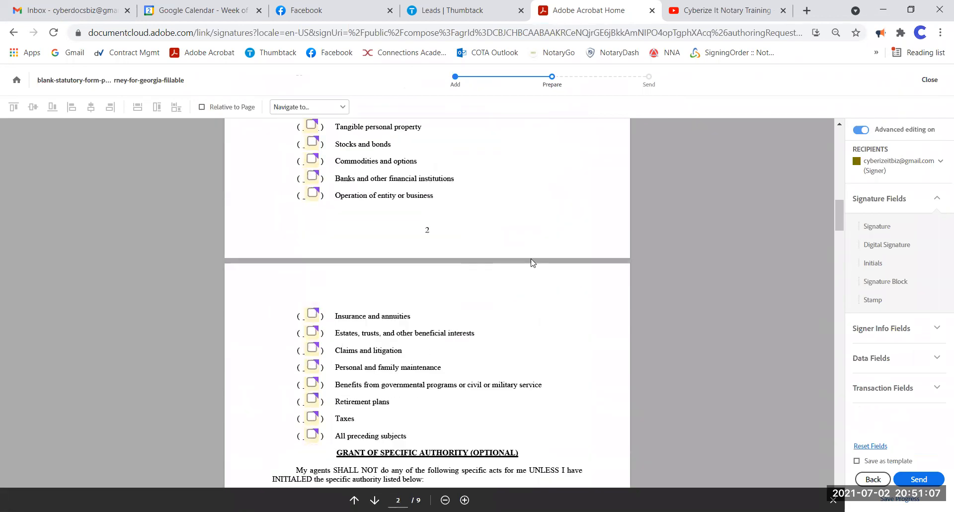
Step: Assign the Name of County of Residence field on page 1 to the first signer and make it required
scroll(534, 265, down, 12)
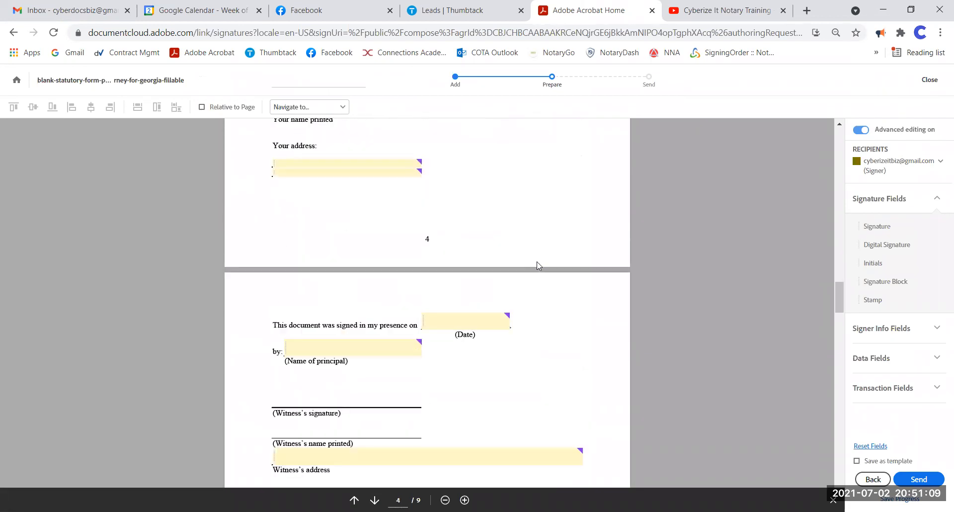
scroll(554, 269, down, 3)
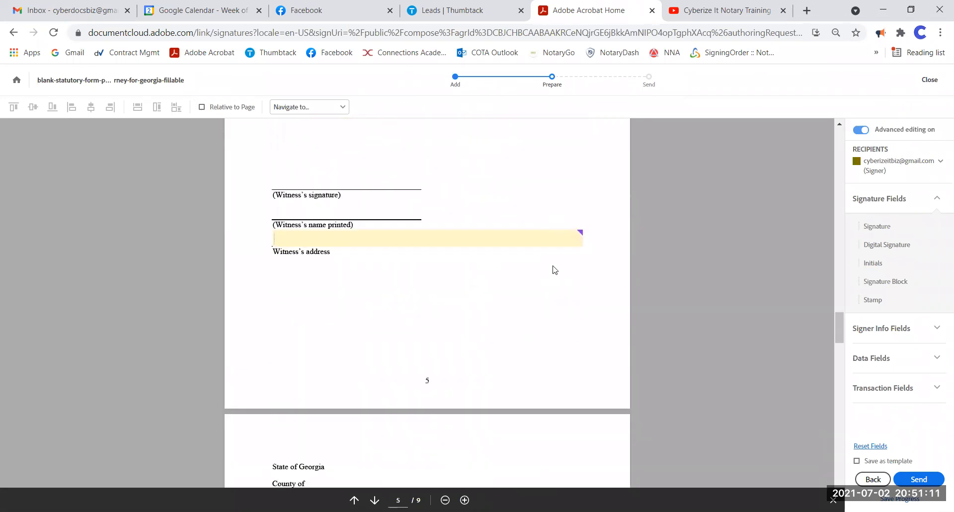
scroll(552, 271, up, 7)
drag(838, 297, 840, 143)
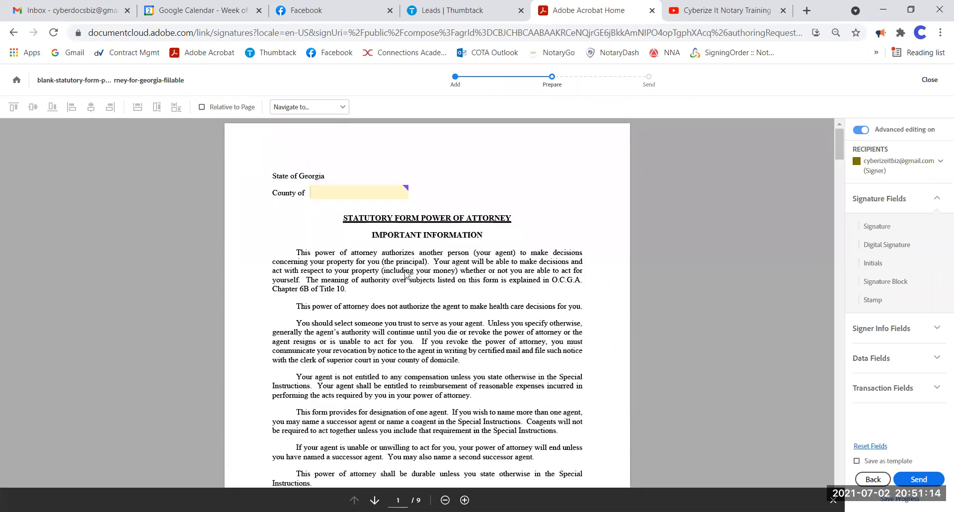
click(389, 192)
right_click(389, 193)
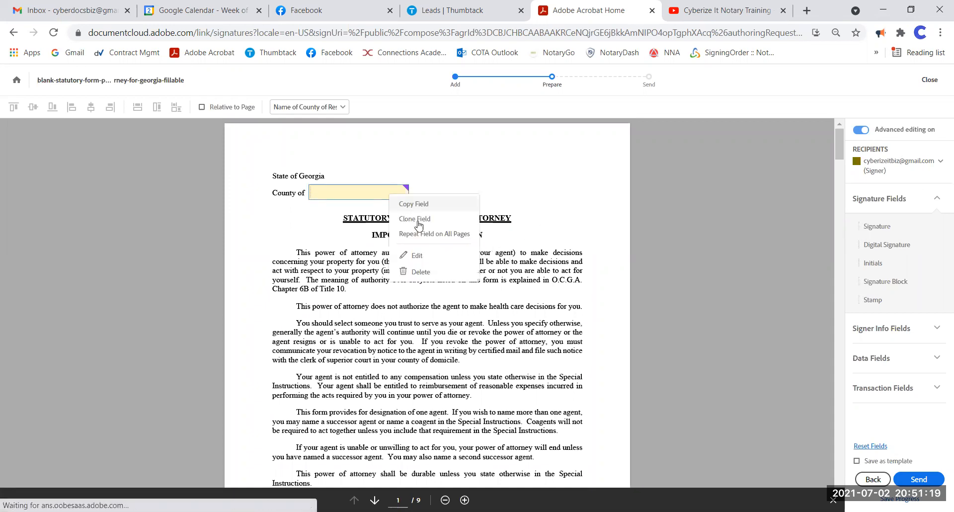
click(425, 255)
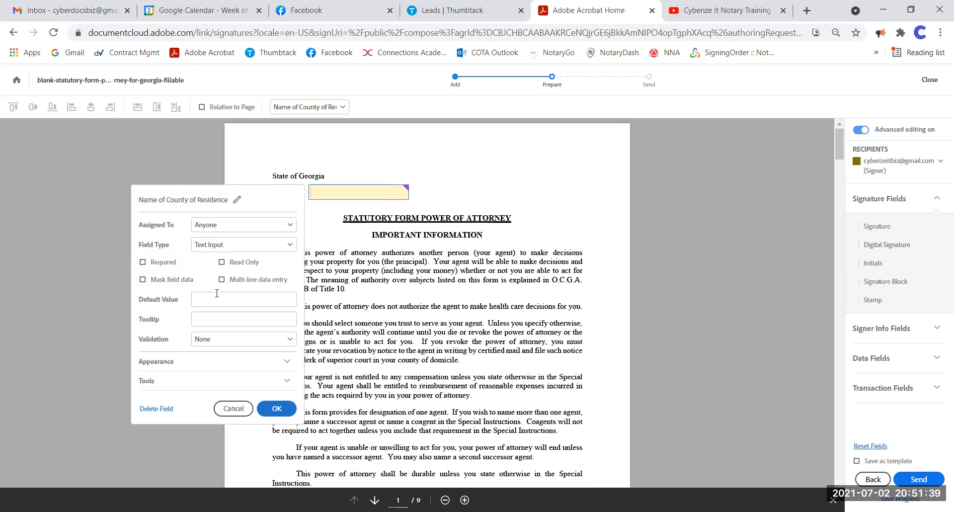
click(239, 229)
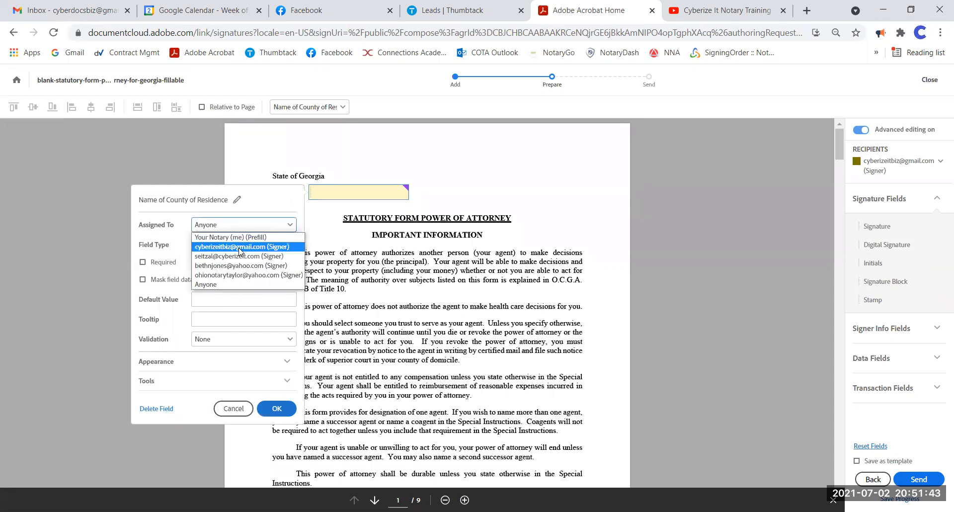
click(241, 247)
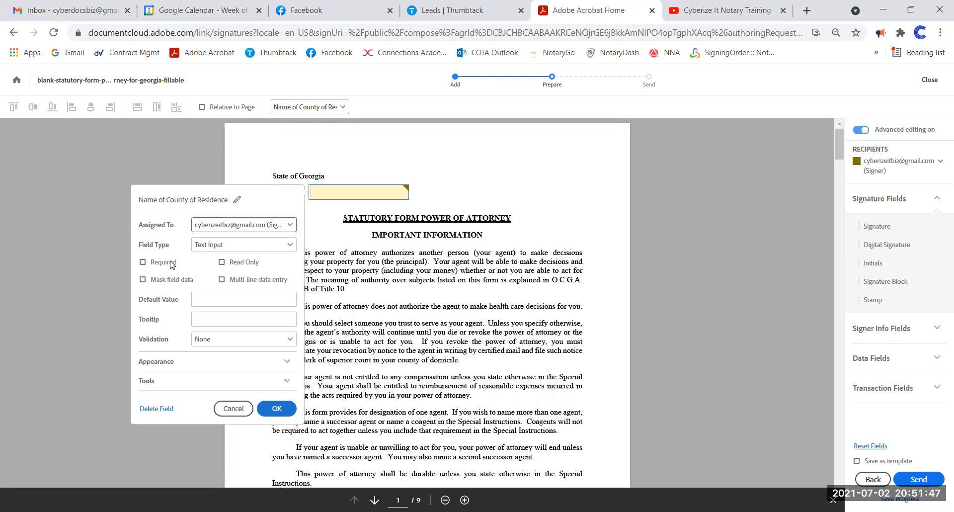
click(144, 262)
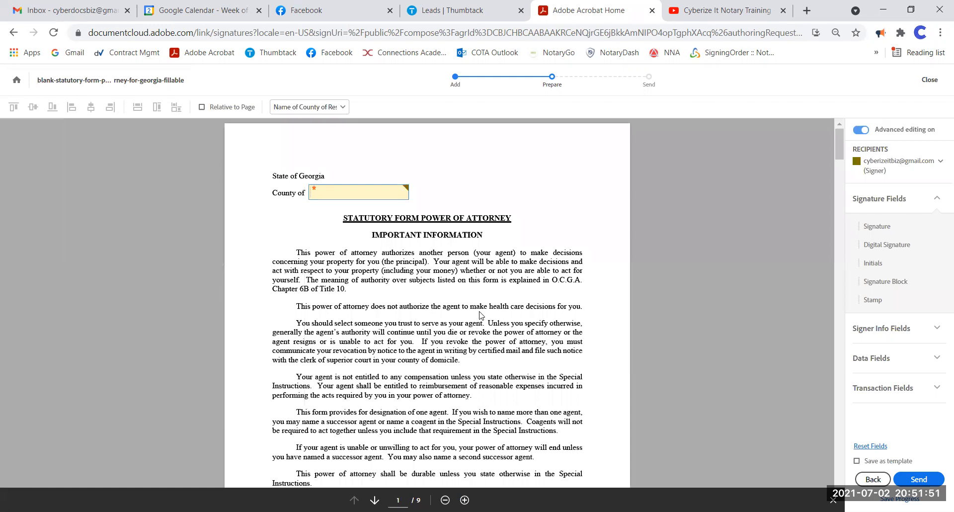
Step: Place a Transaction Number field in the lower-left corner of page 1 and repeat it on all pages
scroll(481, 315, down, 5)
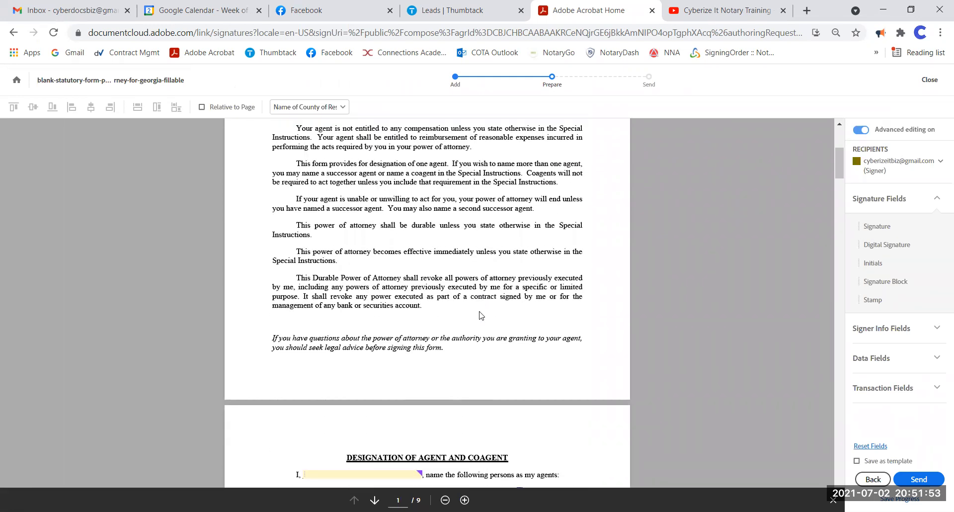
click(894, 387)
mouse_move(865, 334)
mouse_down()
mouse_move(748, 327)
mouse_move(259, 393)
mouse_move(259, 372)
mouse_up()
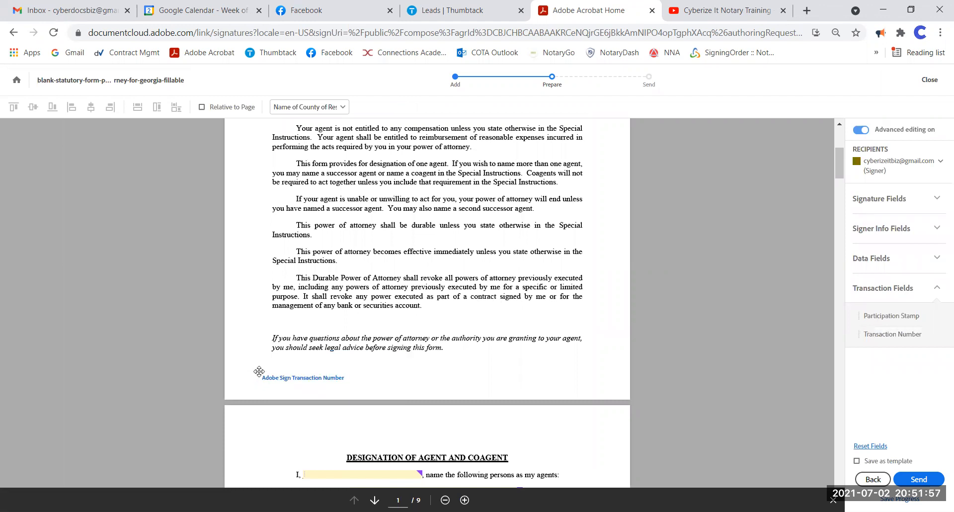
click(284, 374)
right_click(290, 375)
click(343, 401)
scroll(513, 285, up, 6)
scroll(518, 279, down, 4)
scroll(518, 277, down, 2)
scroll(518, 277, up, 5)
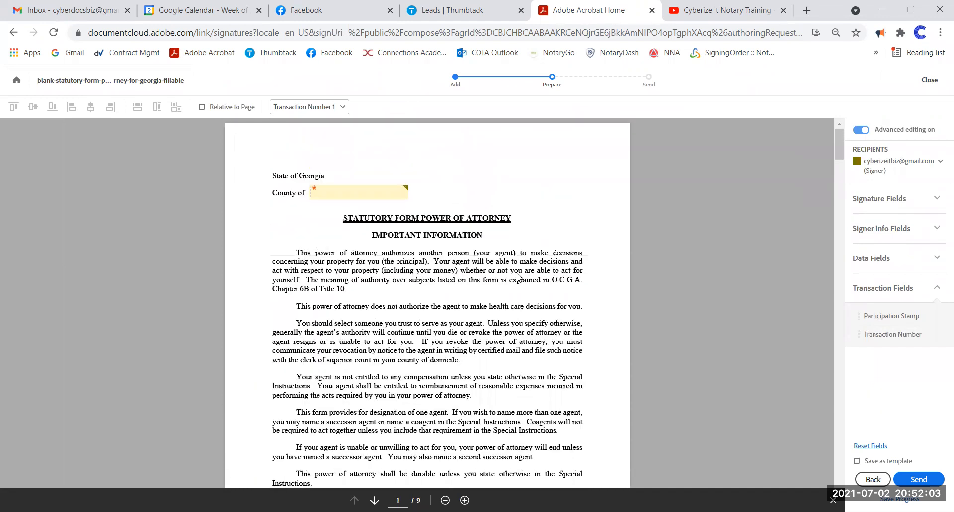
Step: Place an Initials field for the first signer in the lower-right corner of page 1 and repeat it on all pages
scroll(518, 276, down, 3)
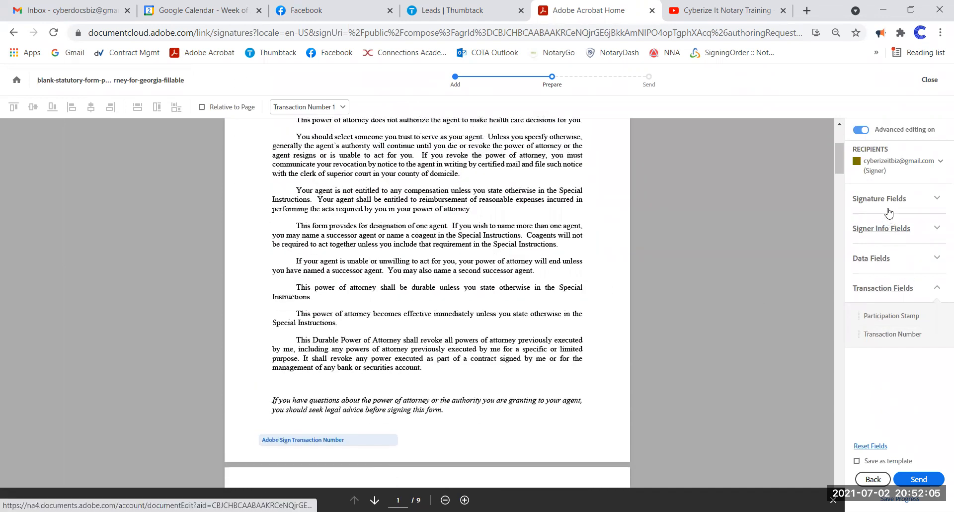
click(877, 199)
drag(694, 324, 544, 425)
right_click(558, 435)
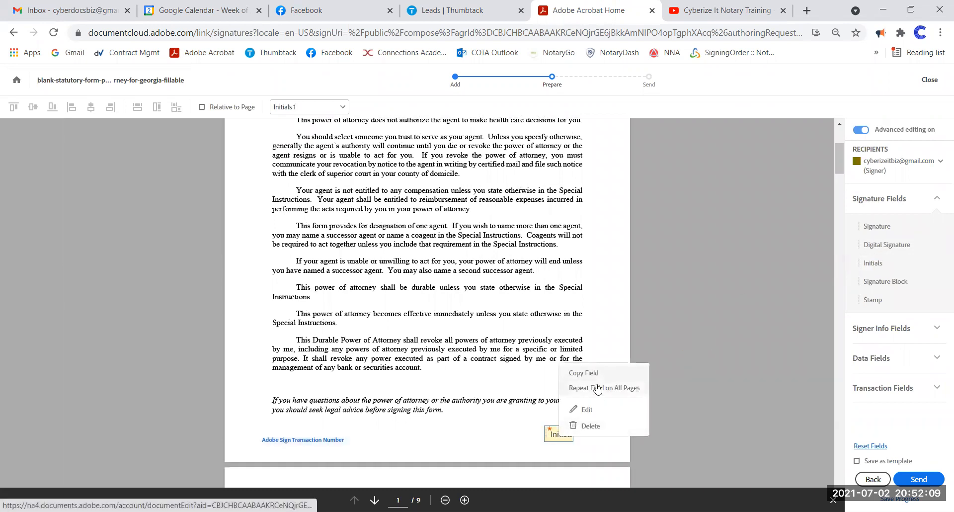
click(723, 355)
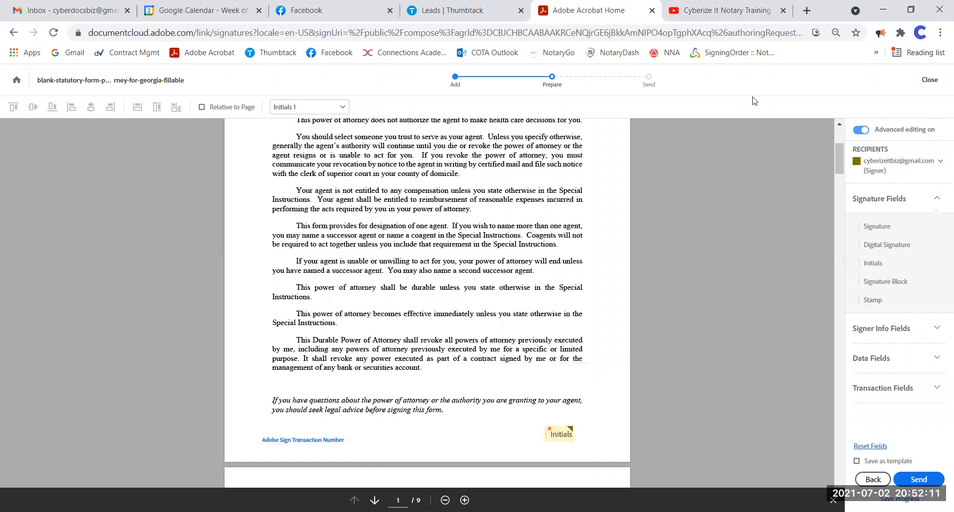
scroll(488, 352, down, 3)
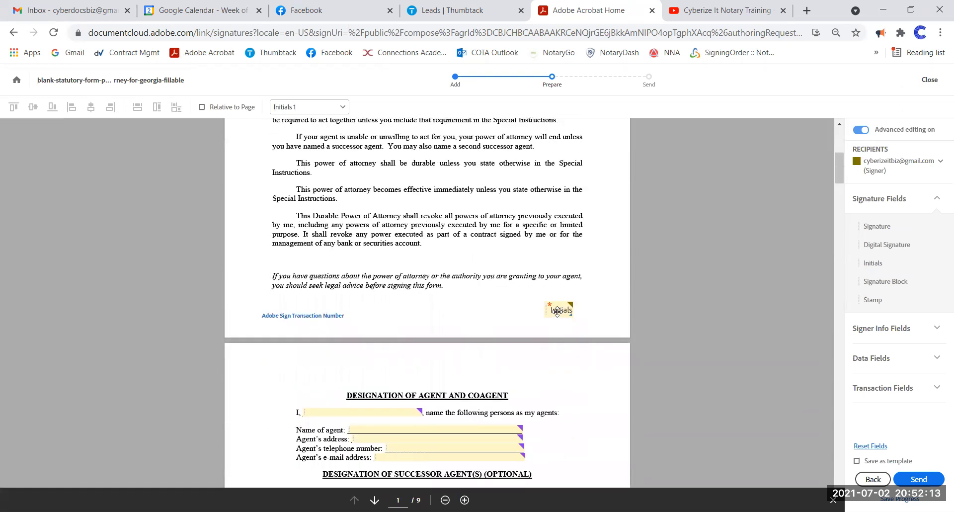
right_click(556, 311)
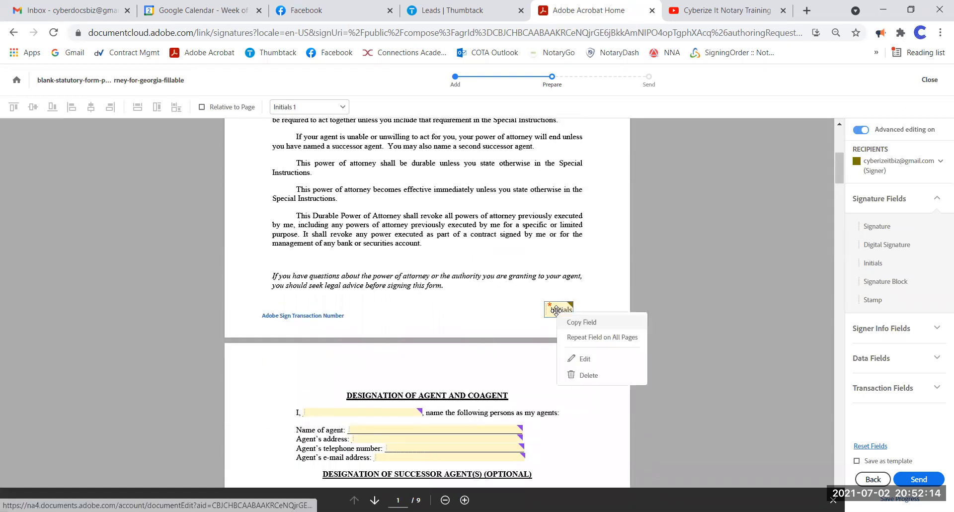
click(599, 338)
Step: Check the repeated transaction number and initials fields throughout the agreement, including the copy certification page
scroll(464, 298, down, 10)
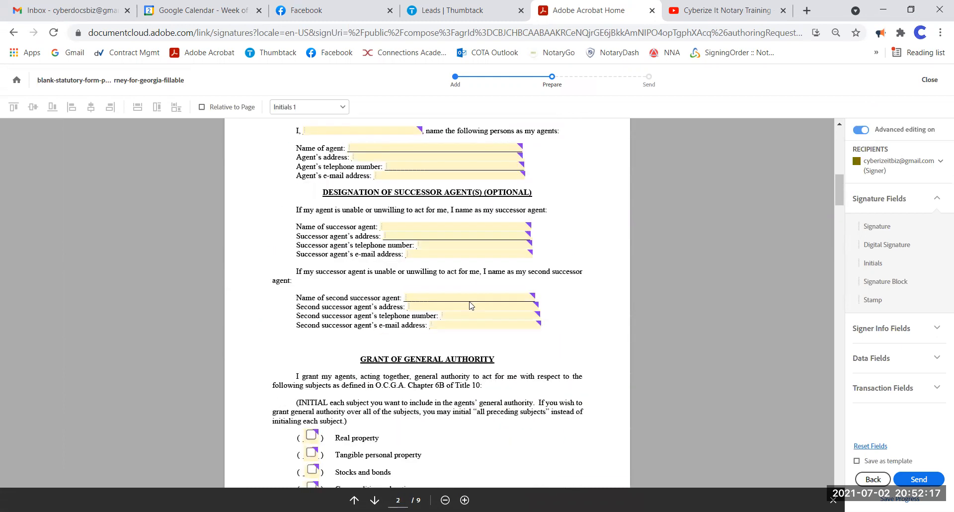
scroll(476, 306, down, 9)
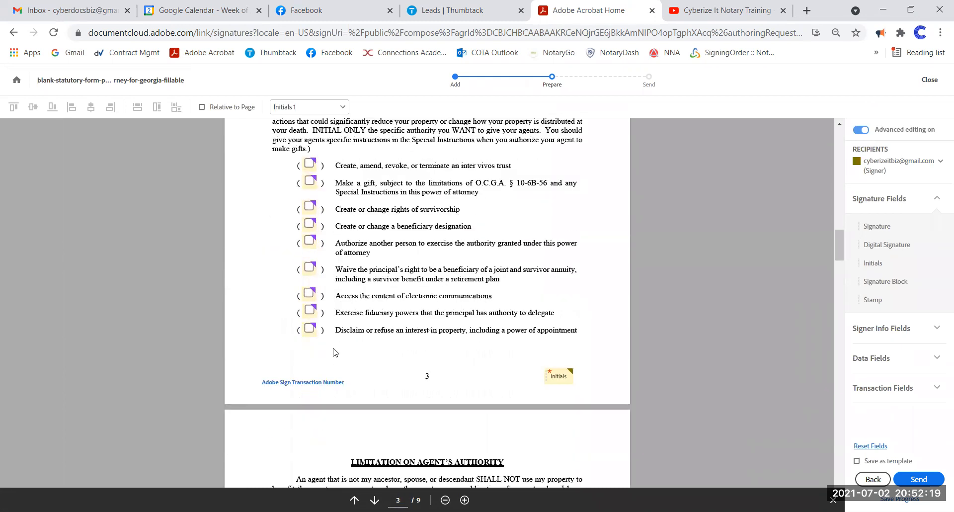
scroll(539, 354, down, 10)
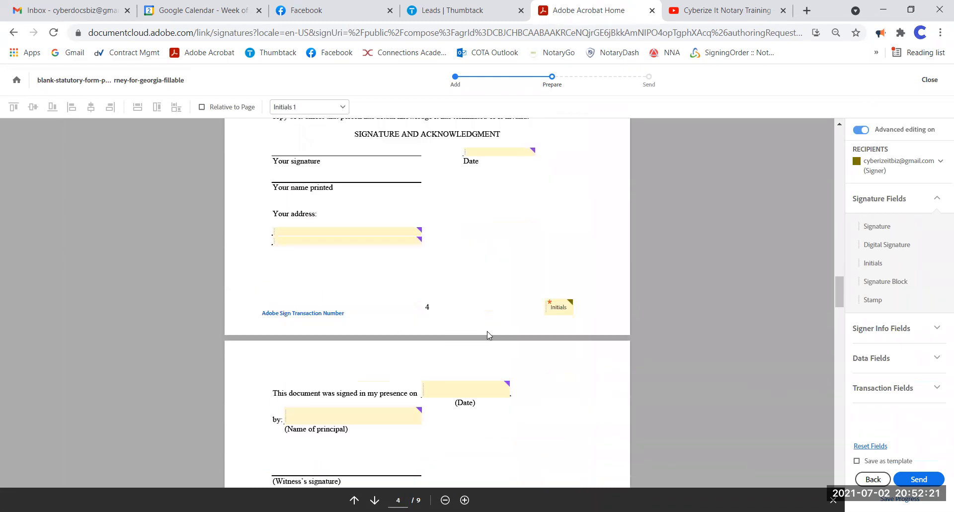
scroll(402, 339, down, 10)
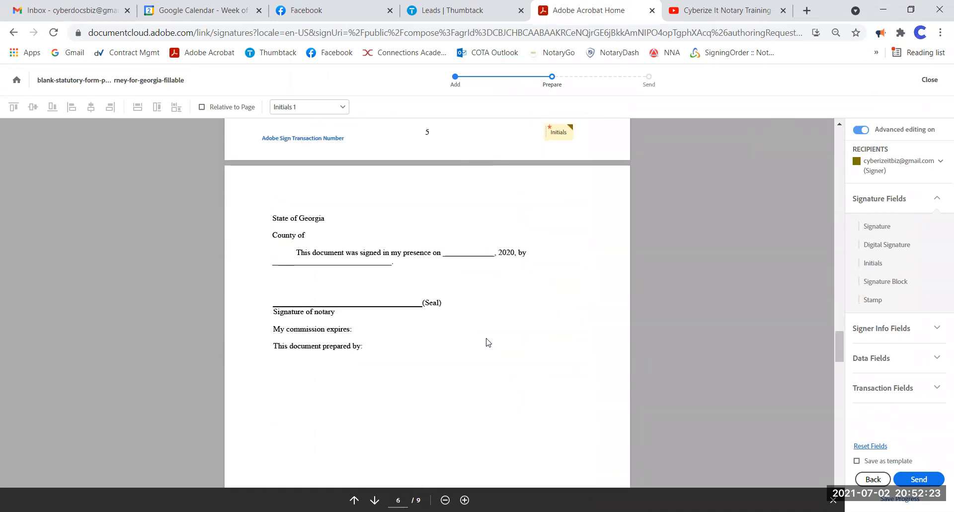
scroll(499, 346, down, 20)
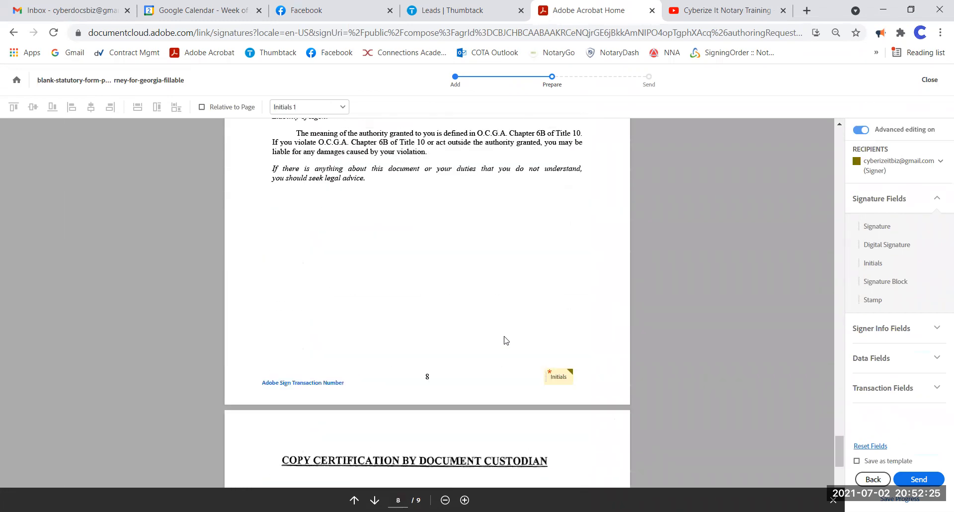
scroll(507, 340, down, 5)
scroll(506, 331, up, 3)
mouse_move(840, 473)
mouse_down()
mouse_move(799, 132)
mouse_move(840, 166)
mouse_move(840, 487)
mouse_up()
scroll(515, 347, up, 4)
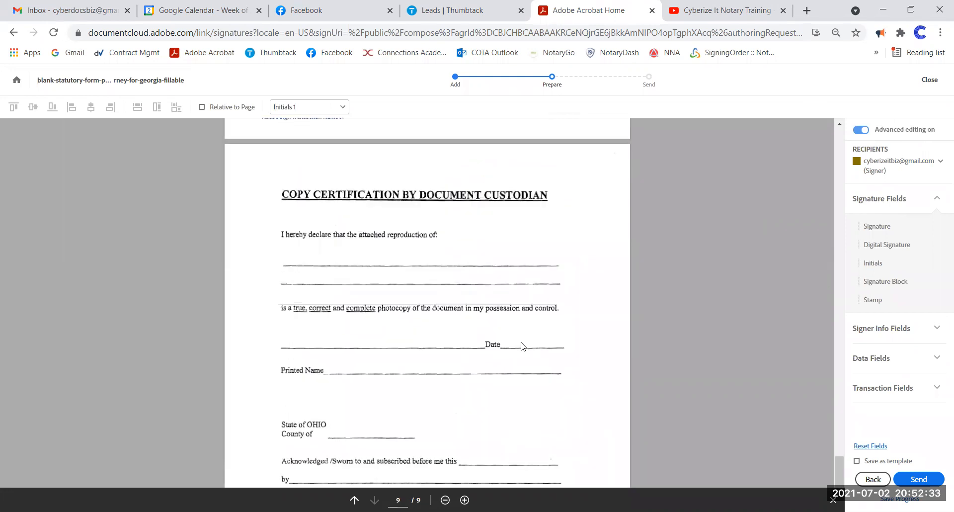
scroll(522, 343, up, 5)
scroll(522, 337, down, 3)
scroll(547, 331, up, 5)
scroll(566, 327, up, 20)
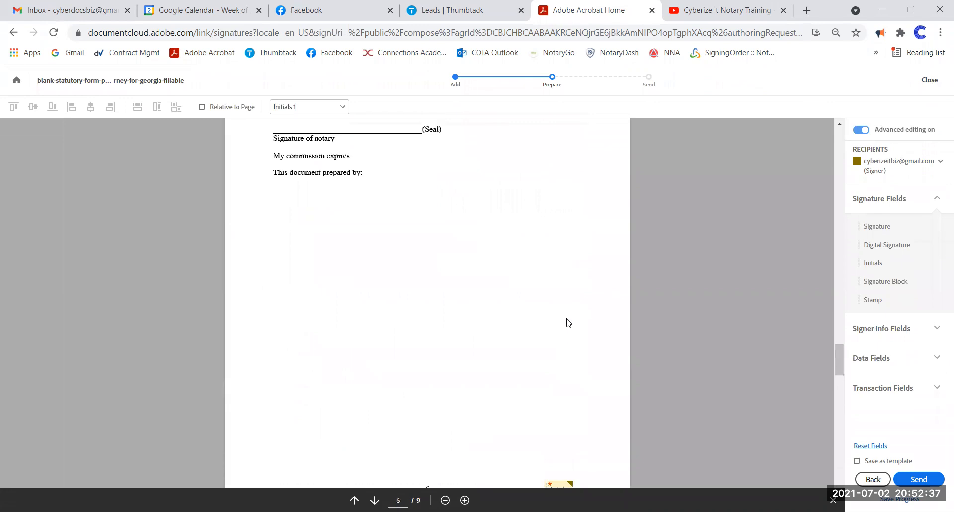
scroll(567, 326, up, 20)
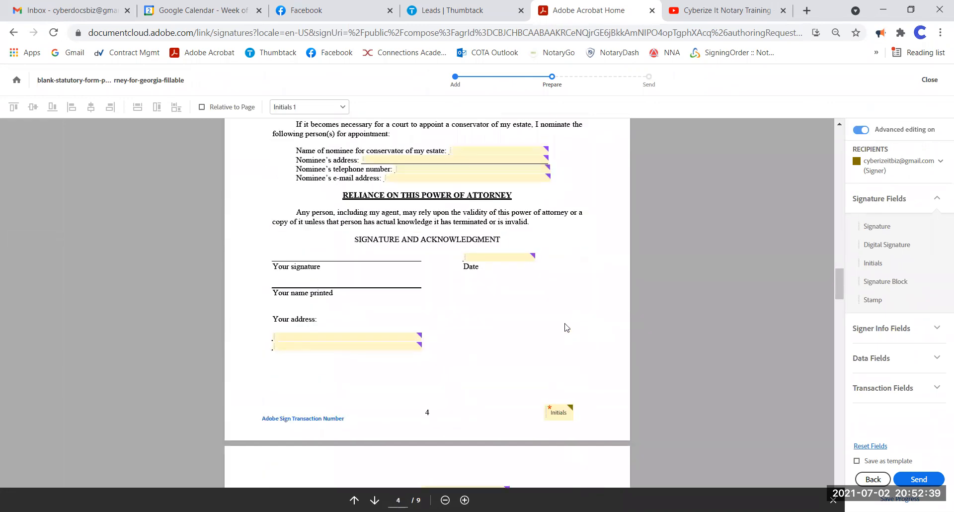
scroll(566, 327, up, 3)
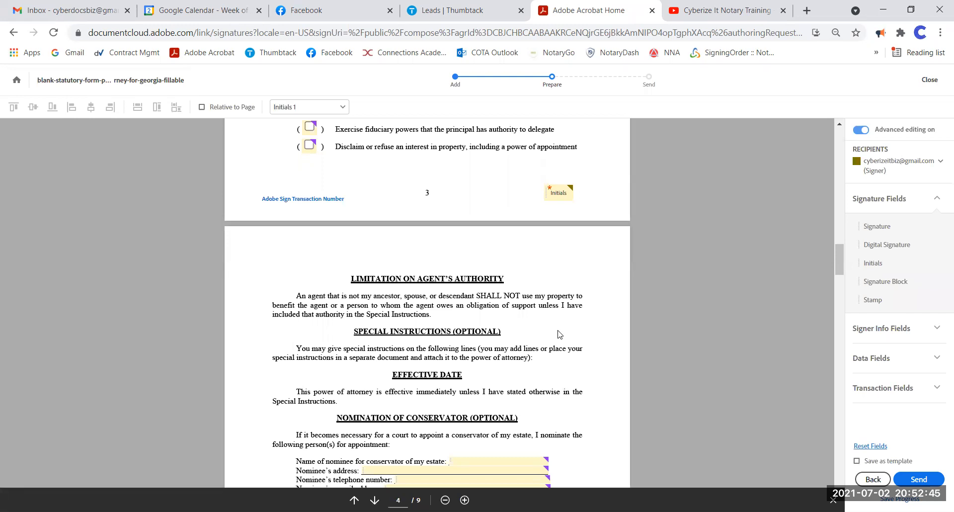
scroll(563, 334, up, 20)
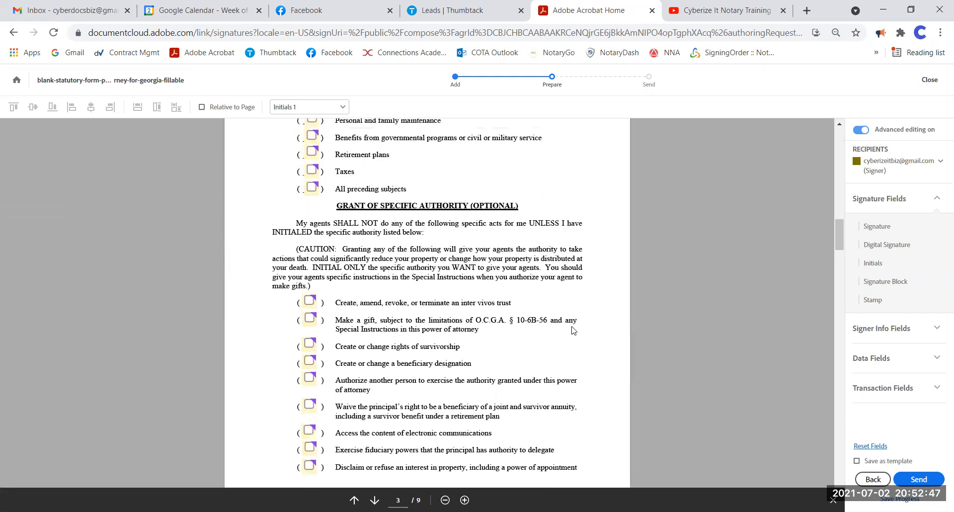
scroll(559, 292, up, 5)
scroll(395, 326, down, 5)
scroll(527, 326, down, 8)
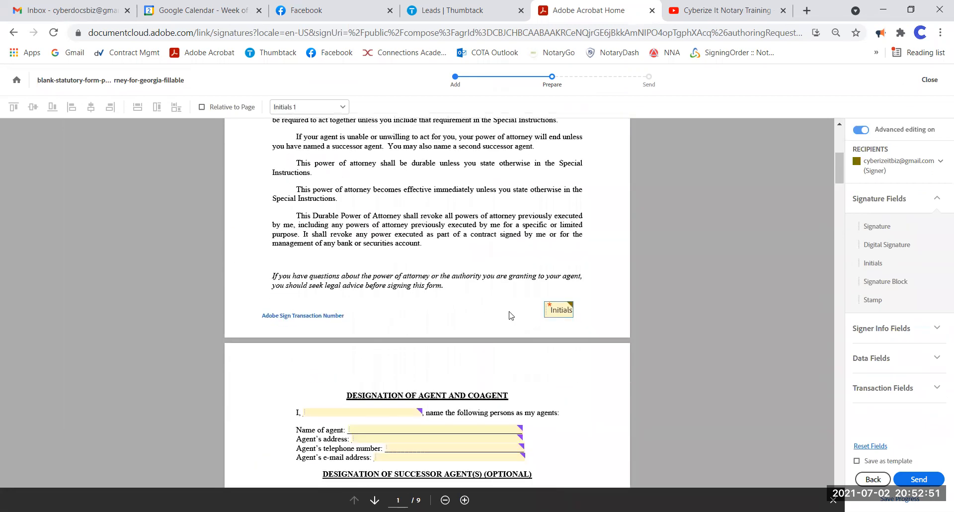
Step: Replace the principal's name field on page 2 with a Name field for the first signer, sized to fit the blank line
scroll(567, 290, up, 3)
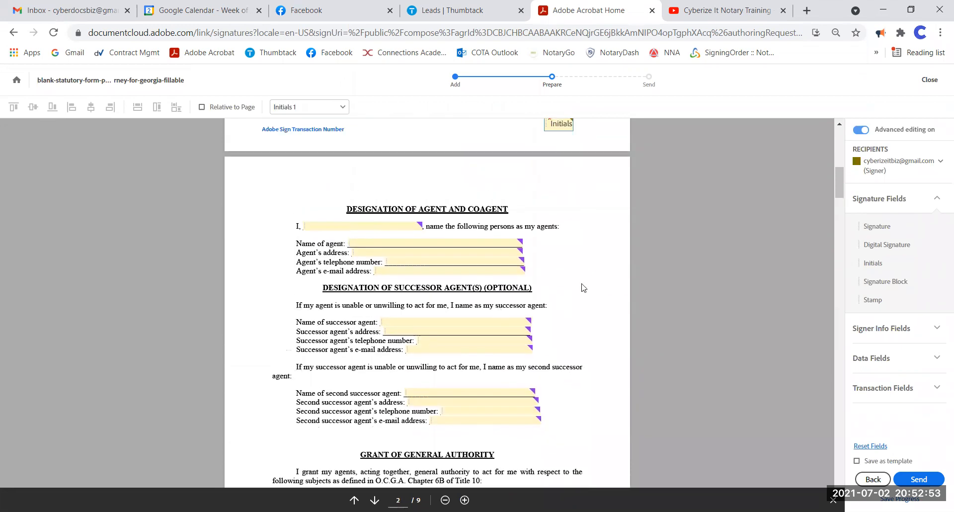
click(401, 225)
key(Delete)
click(890, 329)
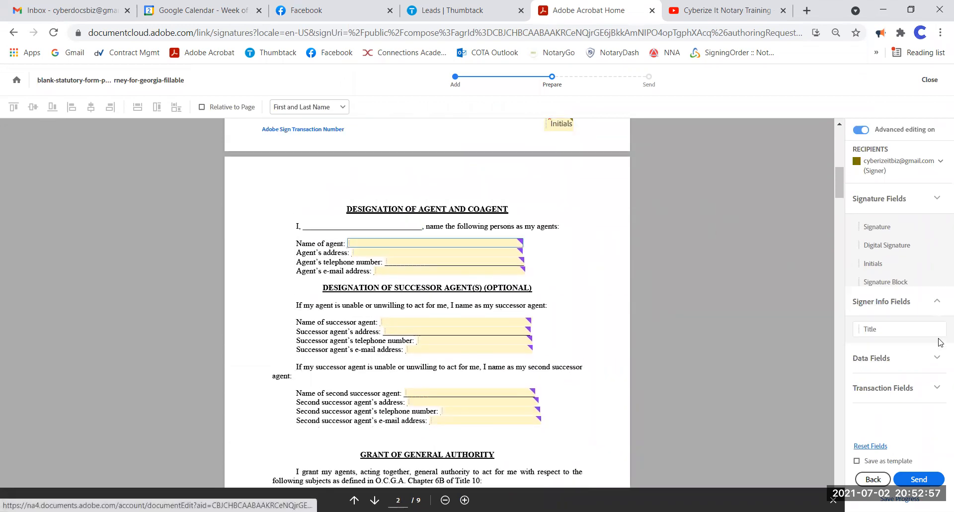
drag(872, 293, 305, 219)
drag(444, 222, 422, 222)
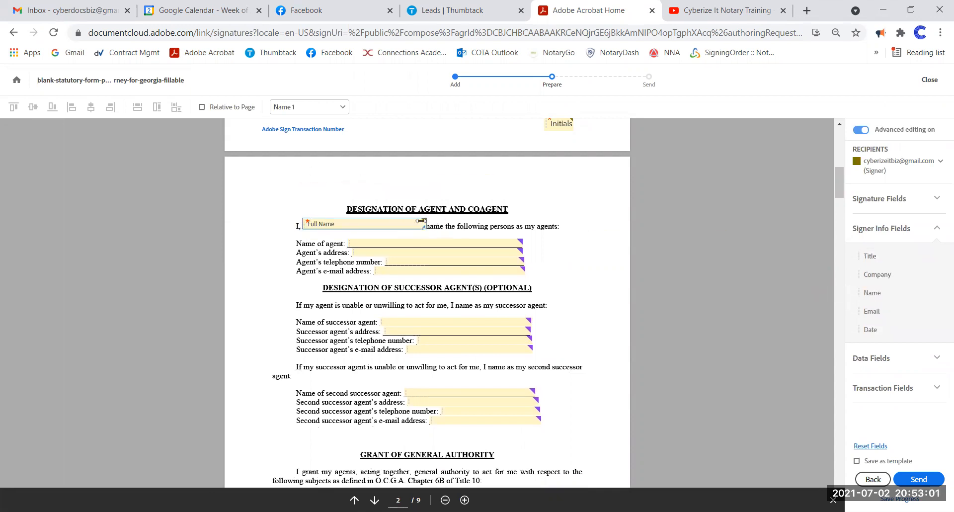
click(589, 221)
mouse_move(416, 226)
mouse_down()
mouse_move(467, 293)
mouse_move(532, 331)
mouse_move(620, 331)
mouse_move(417, 226)
mouse_up()
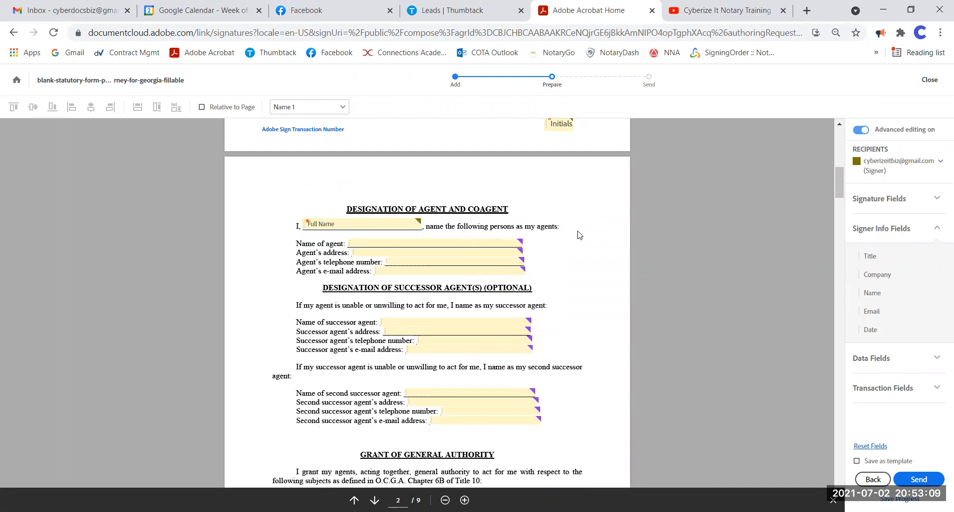
Step: Replace the Name of agent field on page 2 with a Name field assigned to the third signer
click(470, 243)
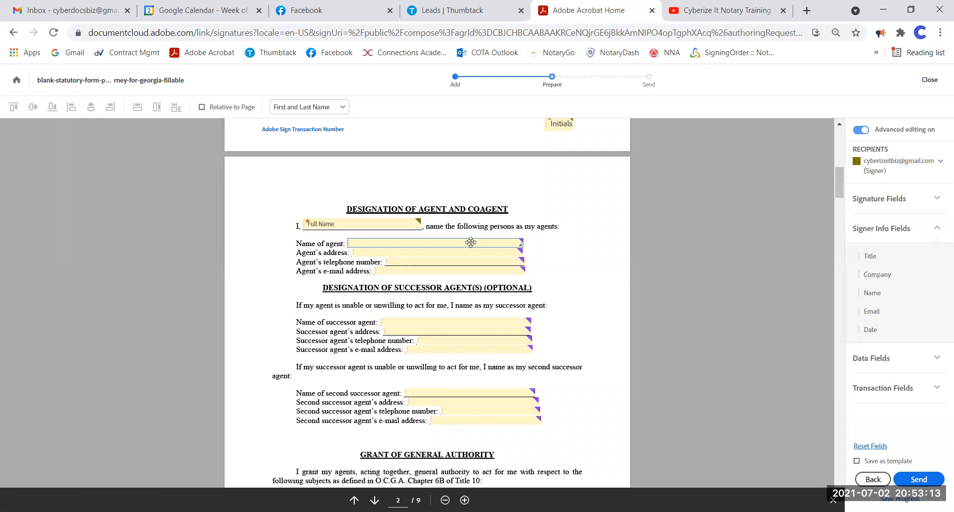
key(Delete)
click(884, 165)
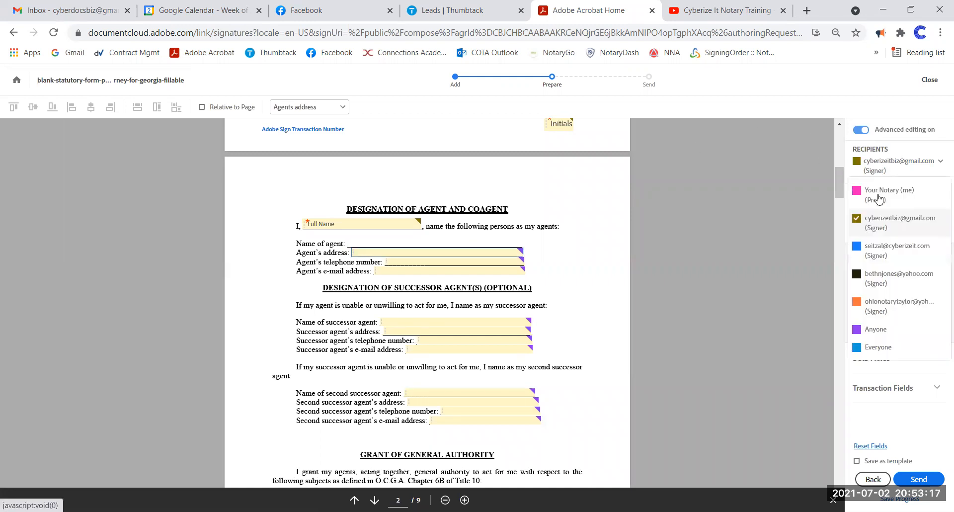
click(885, 285)
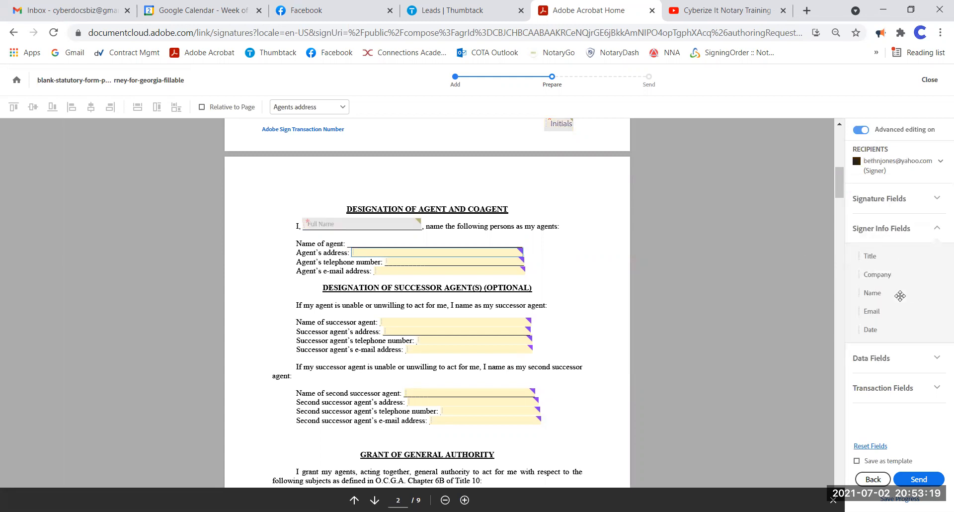
drag(873, 293, 359, 242)
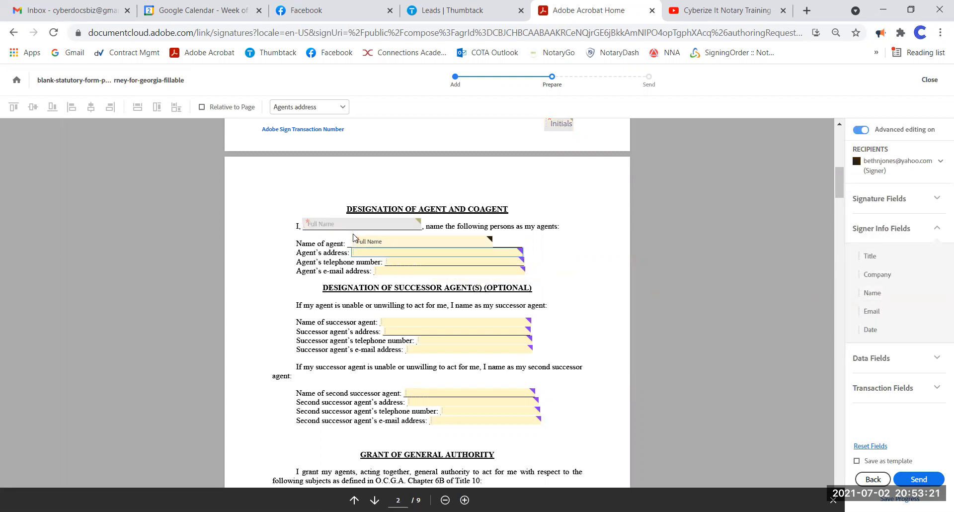
Step: Replace the Agent's e-mail address field on page 2 with an Email field for the third signer
click(455, 271)
key(Delete)
drag(870, 310, 377, 268)
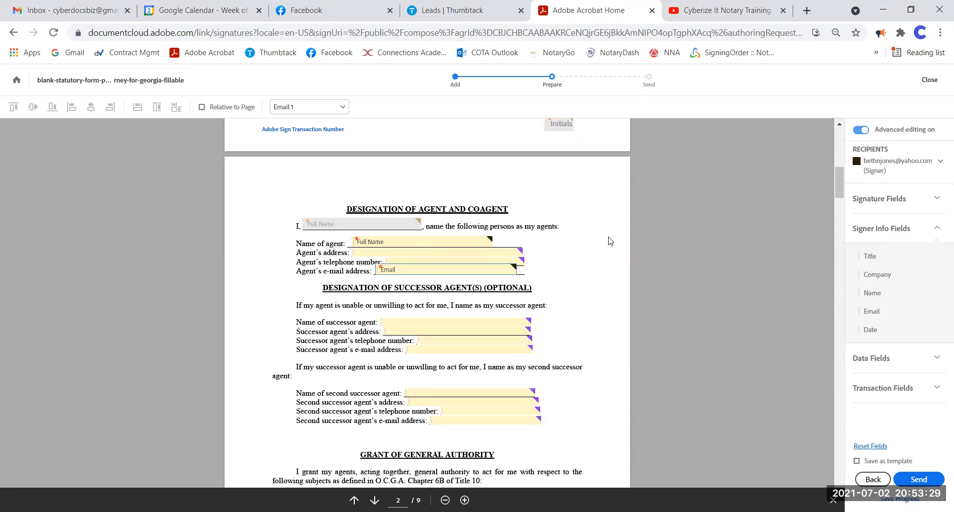
Step: Assign the Agent's address field to the third signer and make it required
click(492, 253)
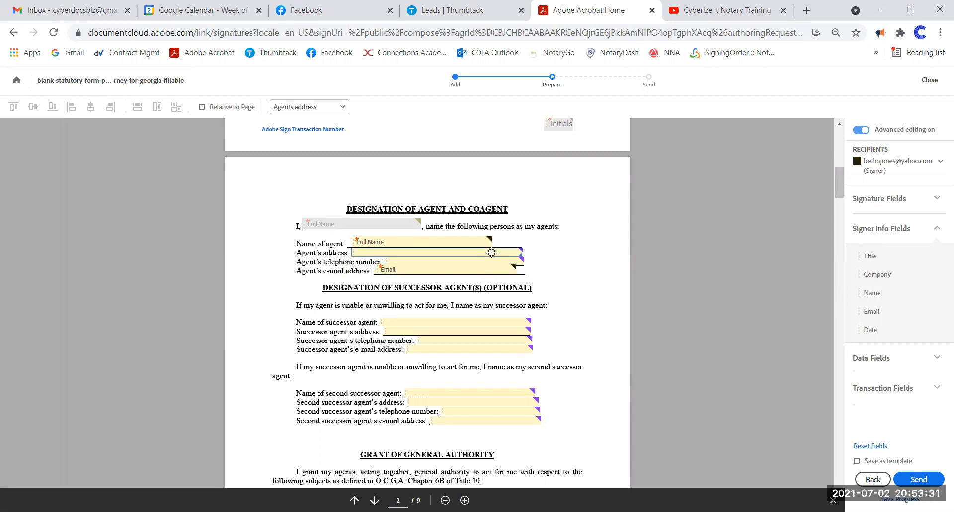
right_click(491, 253)
click(501, 314)
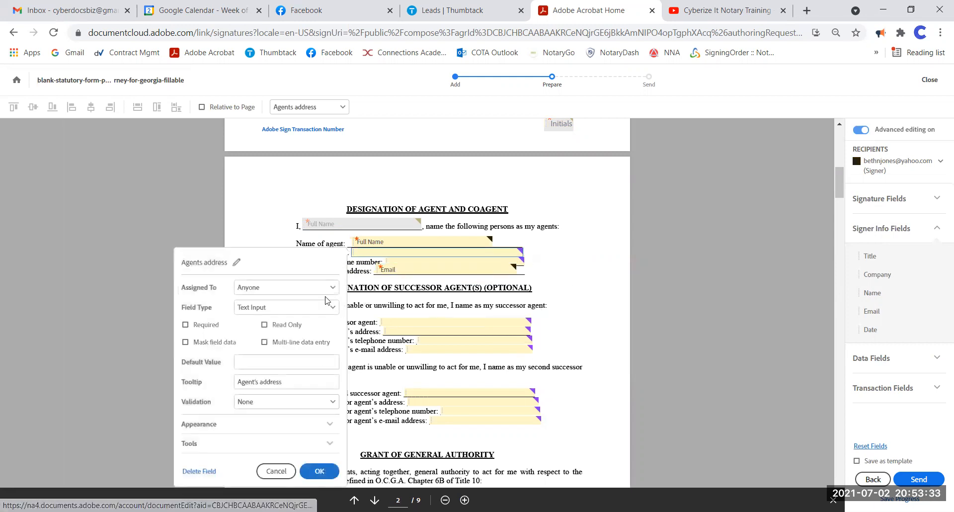
click(279, 289)
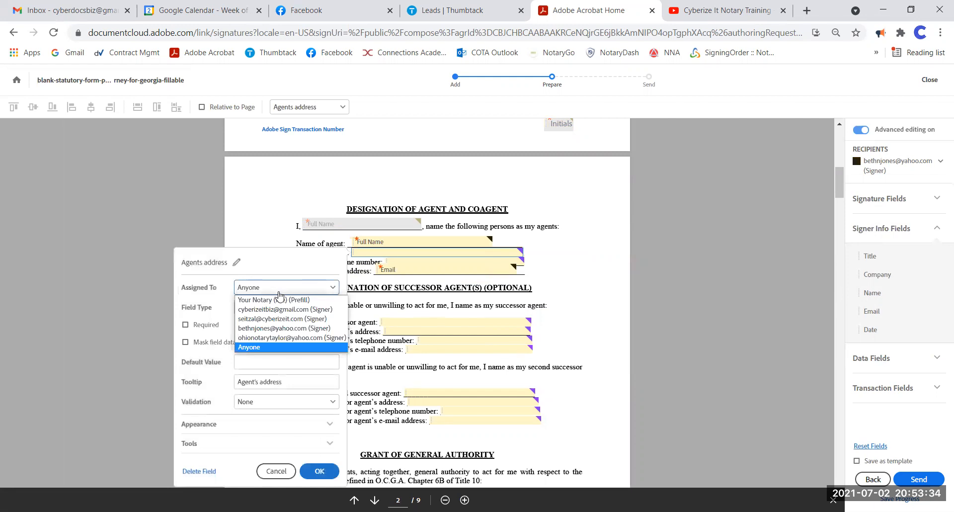
click(271, 328)
click(208, 326)
click(320, 471)
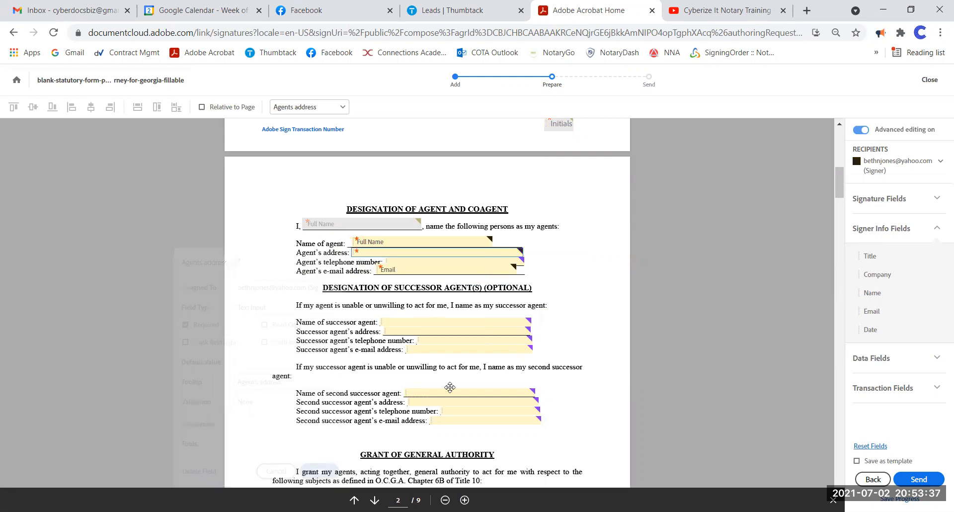
Step: Assign the Agent's telephone number field to the third signer and make it required
click(464, 263)
right_click(464, 263)
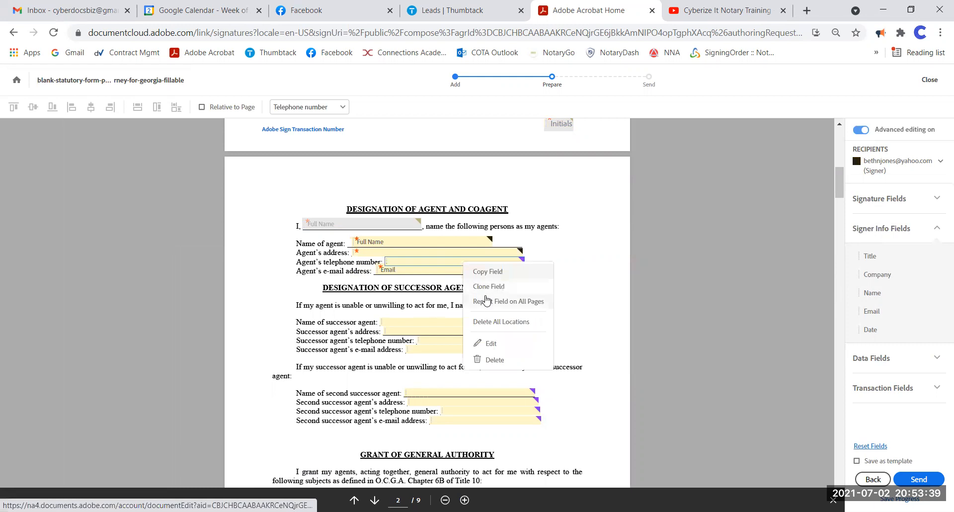
click(501, 347)
click(320, 243)
click(298, 284)
click(235, 282)
click(353, 428)
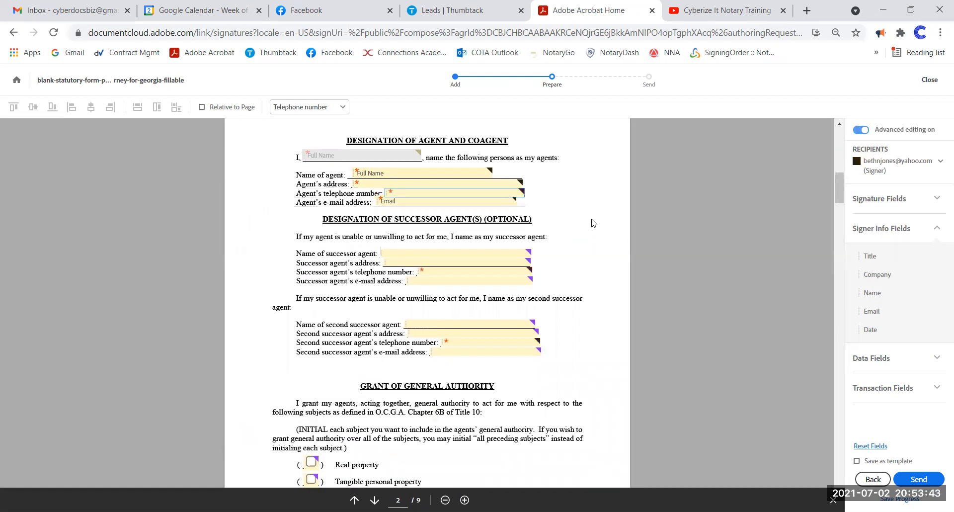
Step: Delete all form fields for the successor agent and second successor agent on page 2
click(455, 252)
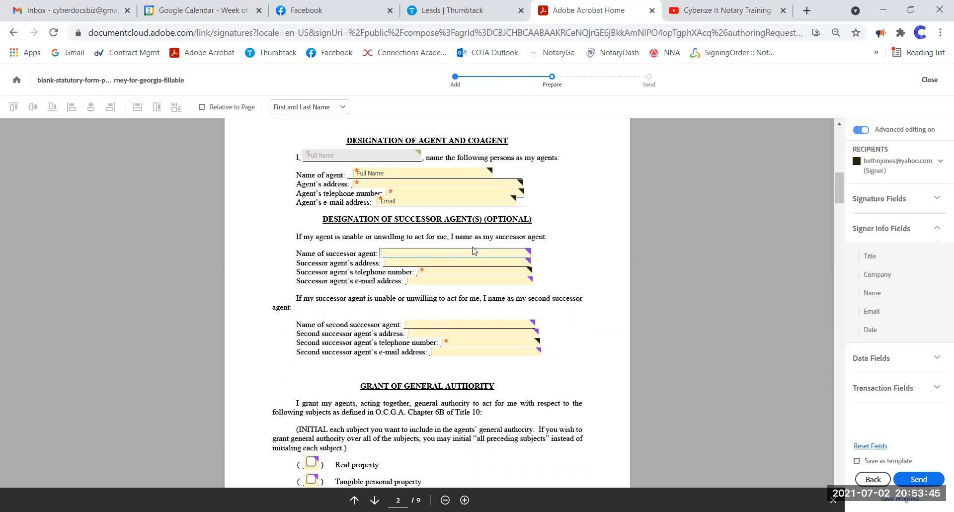
key(Delete)
key(Delete)
key(Delete)
key(Delete)
key(Delete)
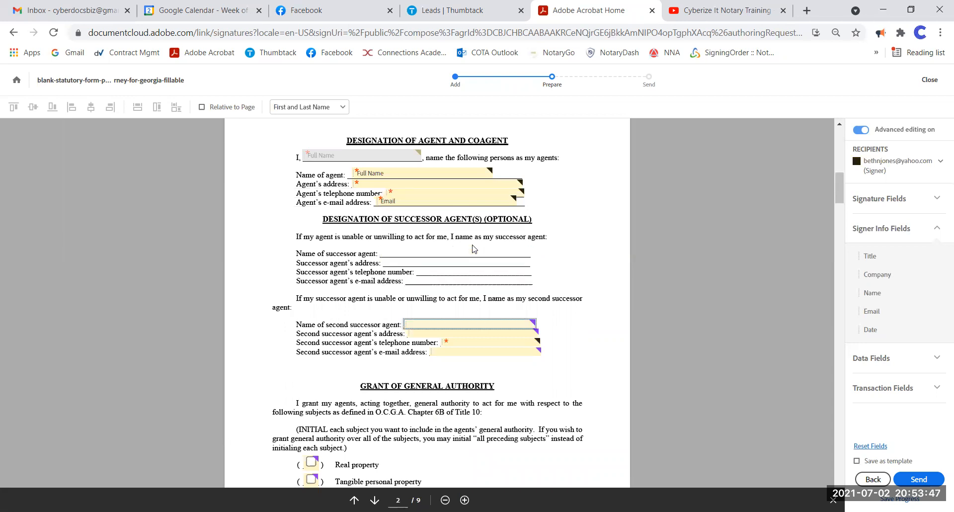
key(Delete)
key(Delete)
key(Delete)
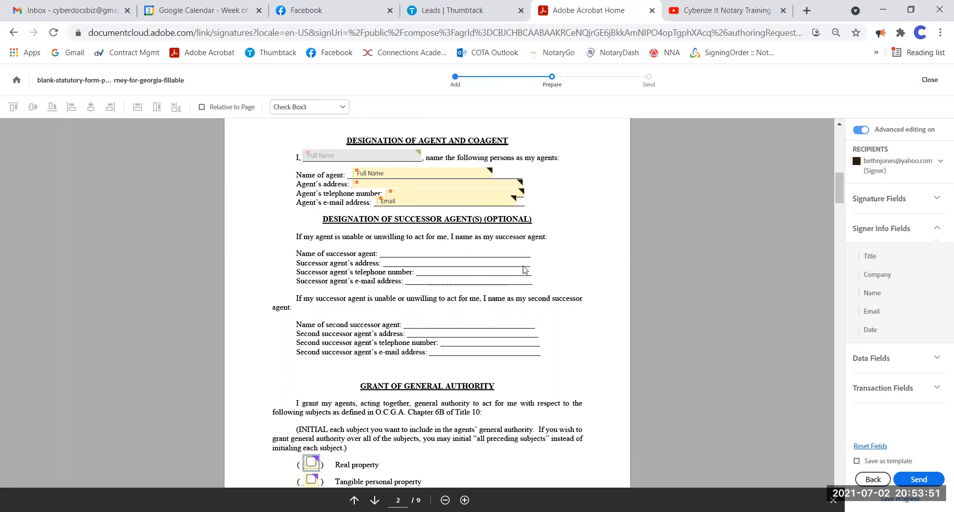
scroll(524, 270, down, 3)
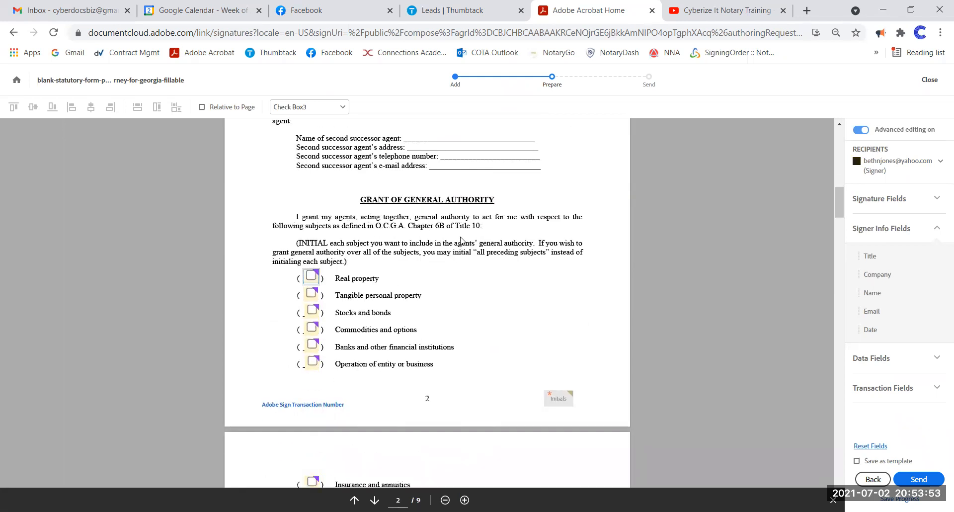
scroll(461, 241, up, 2)
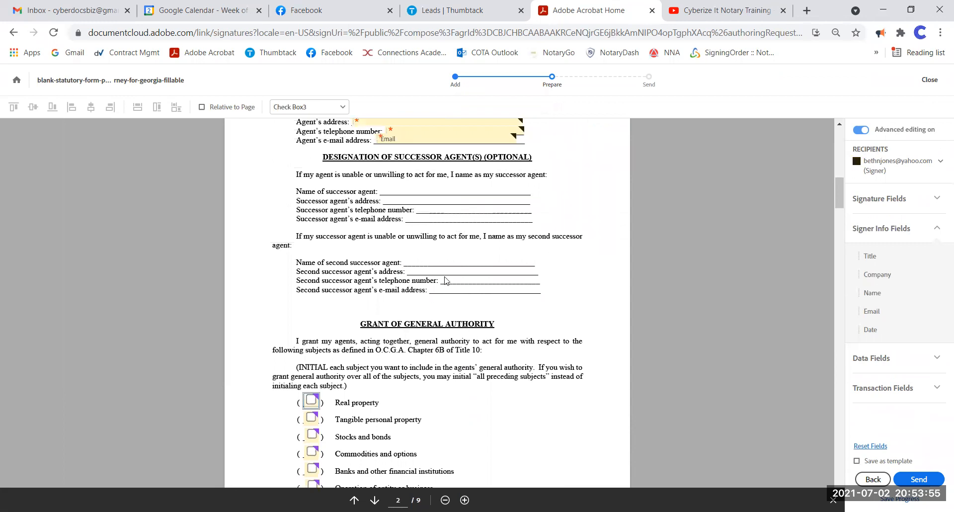
scroll(501, 230, up, 1)
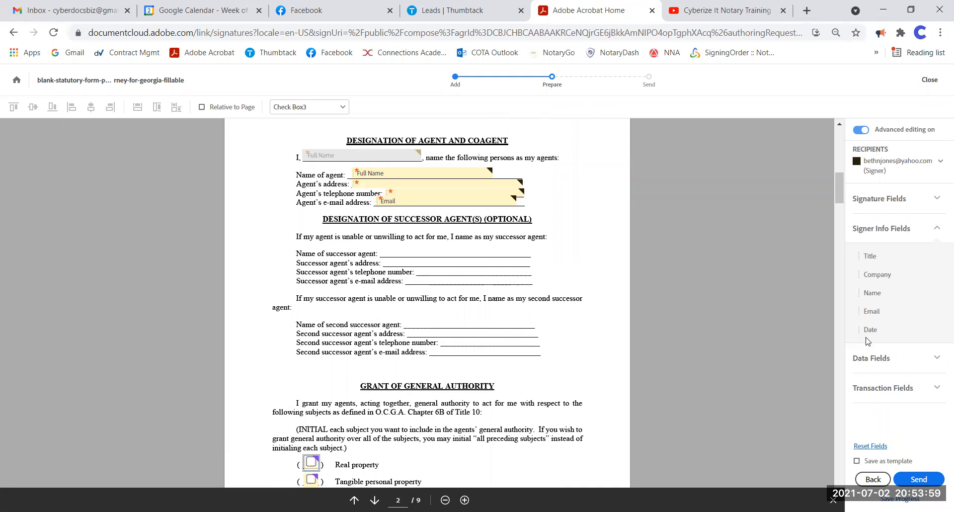
Step: Add a Text Input field on the Name of successor agent line and assign it to the first signer
click(875, 358)
drag(870, 287, 529, 250)
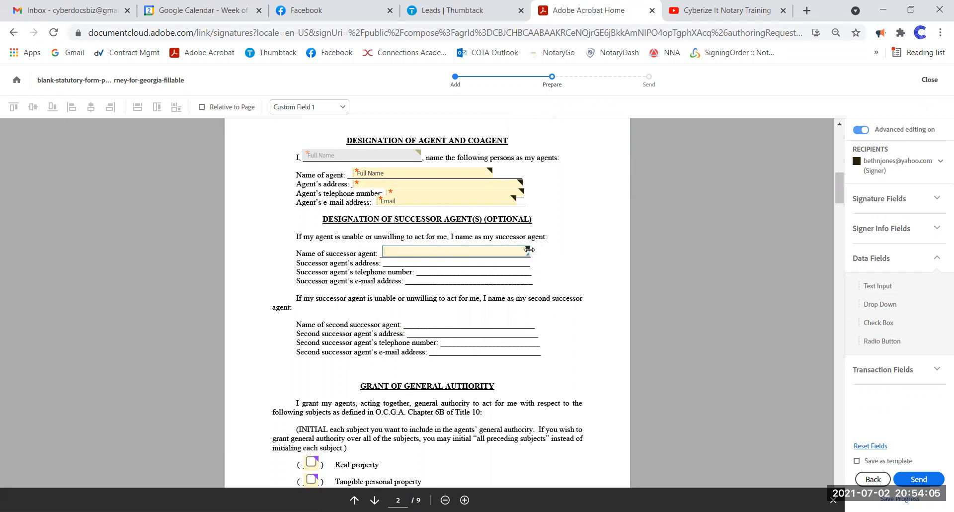
right_click(455, 250)
click(467, 313)
click(317, 286)
click(328, 317)
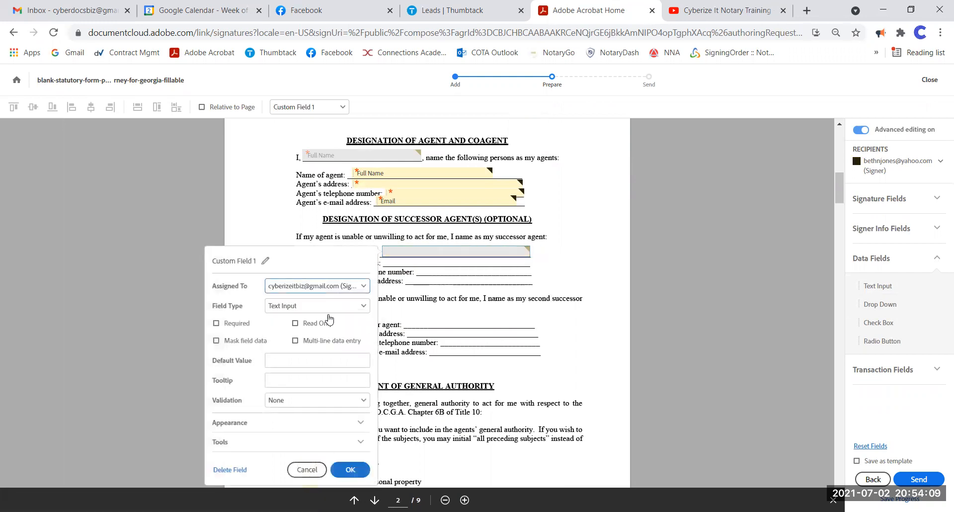
click(350, 470)
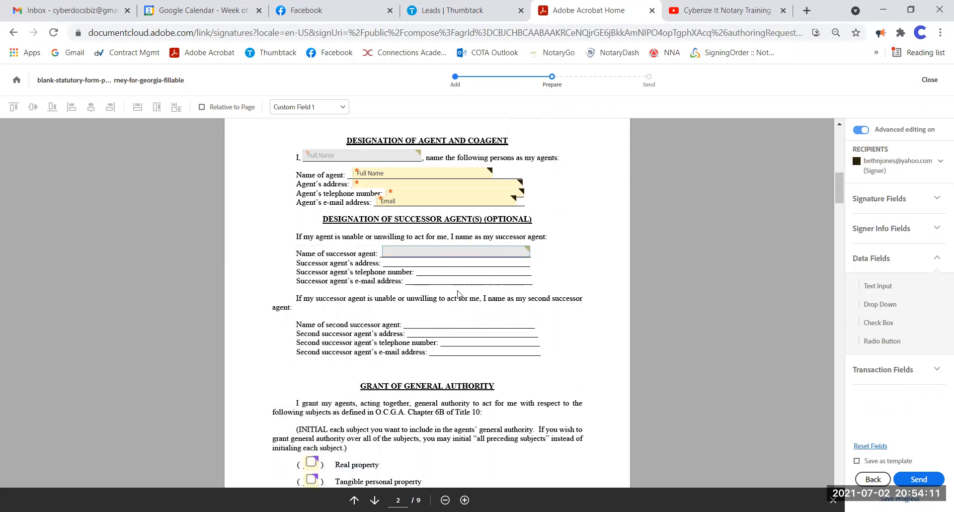
Step: Copy the text field onto the successor agent's address, telephone and e-mail lines and the second successor agent's name line
right_click(462, 252)
click(486, 264)
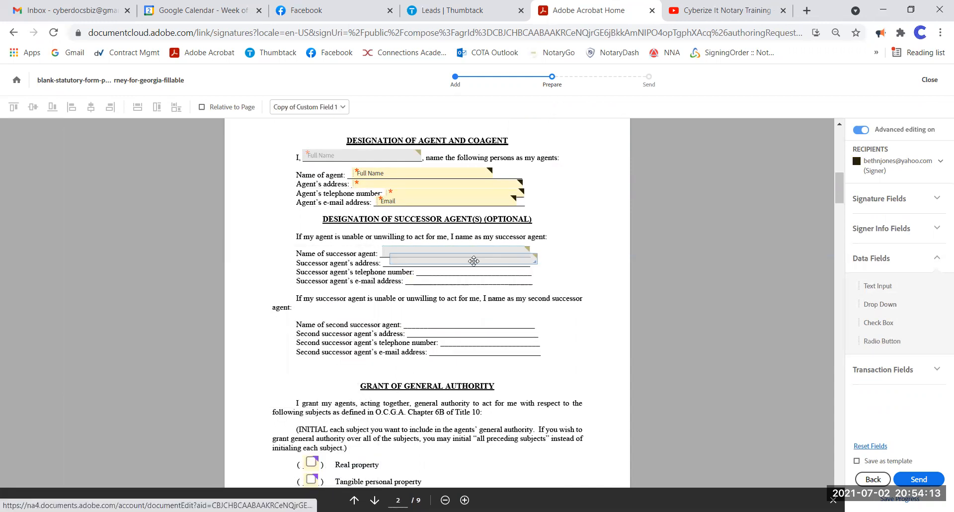
right_click(481, 262)
click(512, 275)
drag(492, 271, 498, 323)
right_click(504, 271)
click(530, 281)
right_click(505, 284)
click(530, 294)
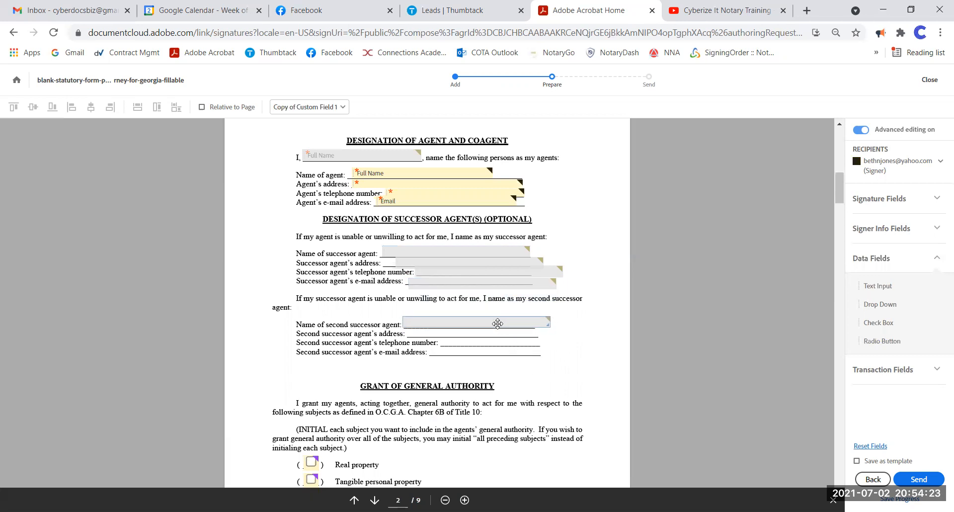
Step: Clone the second successor agent's name field and set the field's default value to "test"
right_click(498, 324)
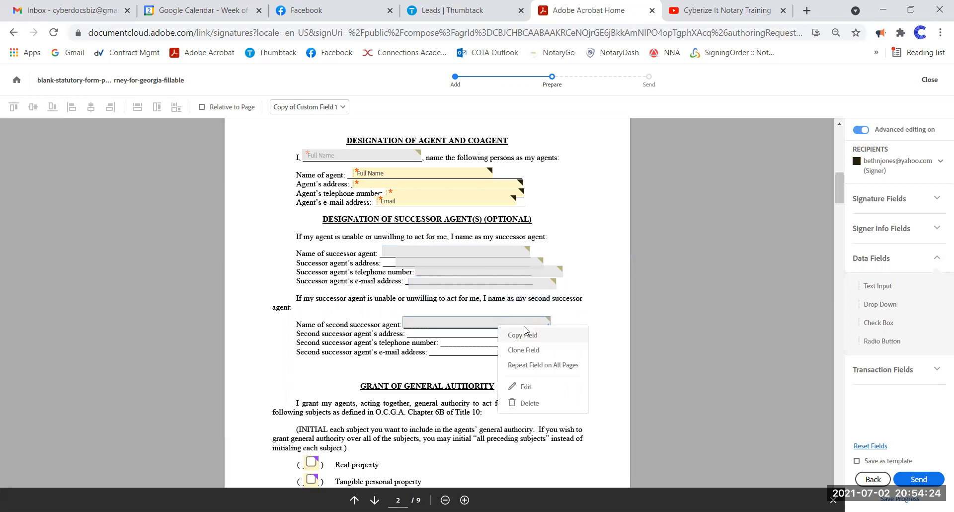
click(532, 356)
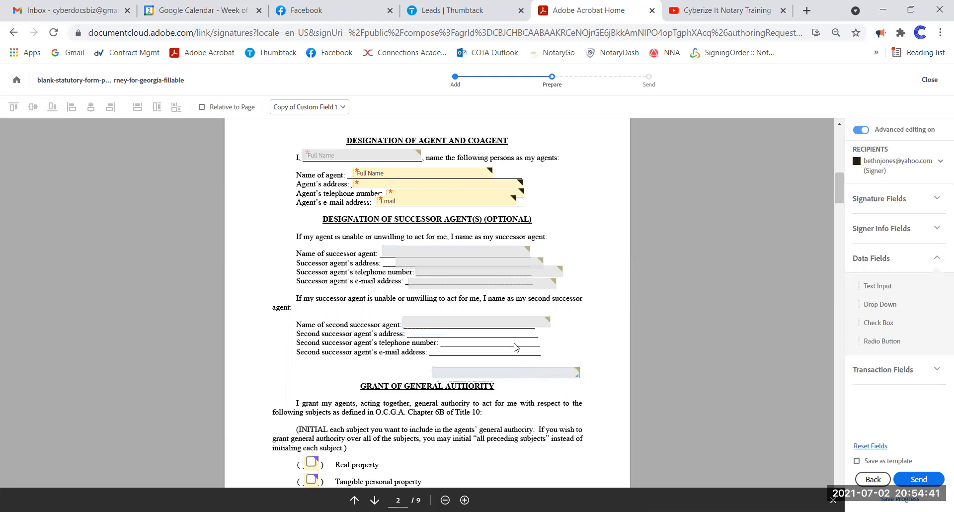
right_click(501, 321)
click(550, 394)
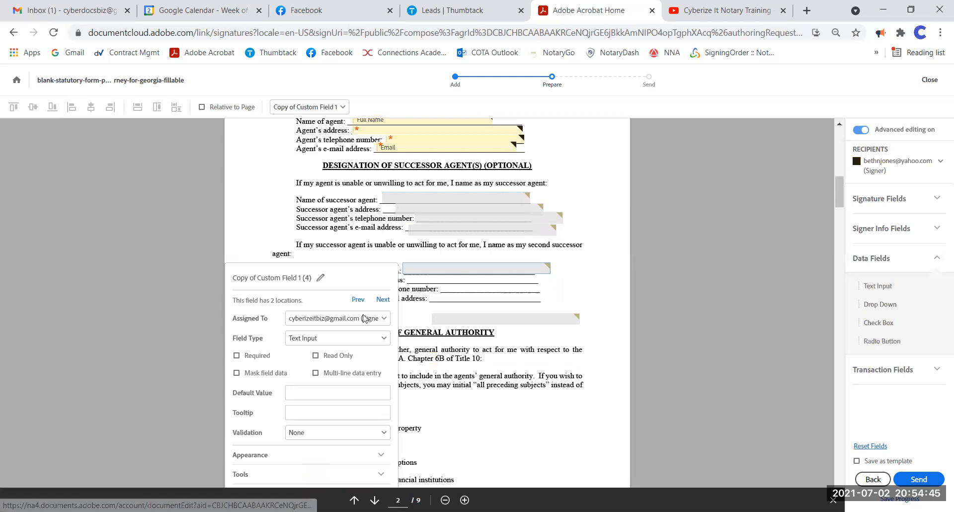
click(343, 318)
text(est)
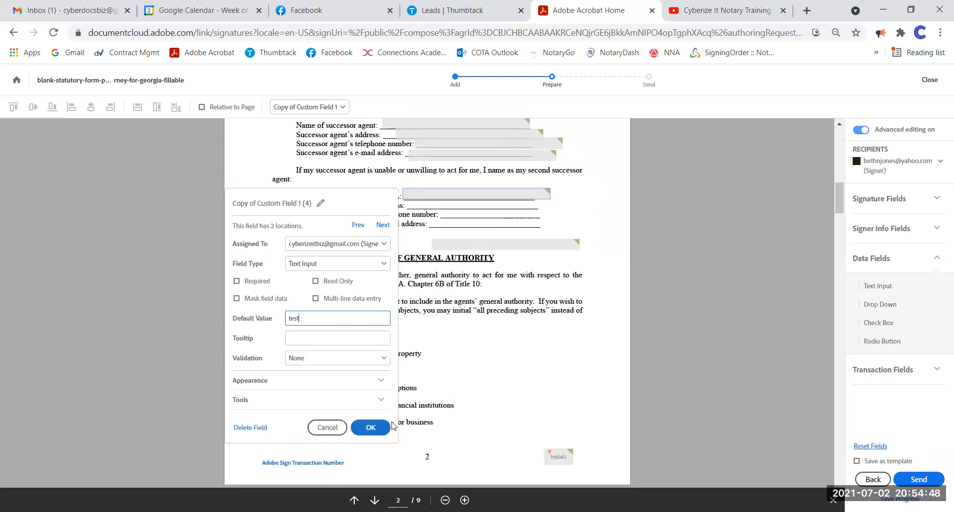
click(384, 428)
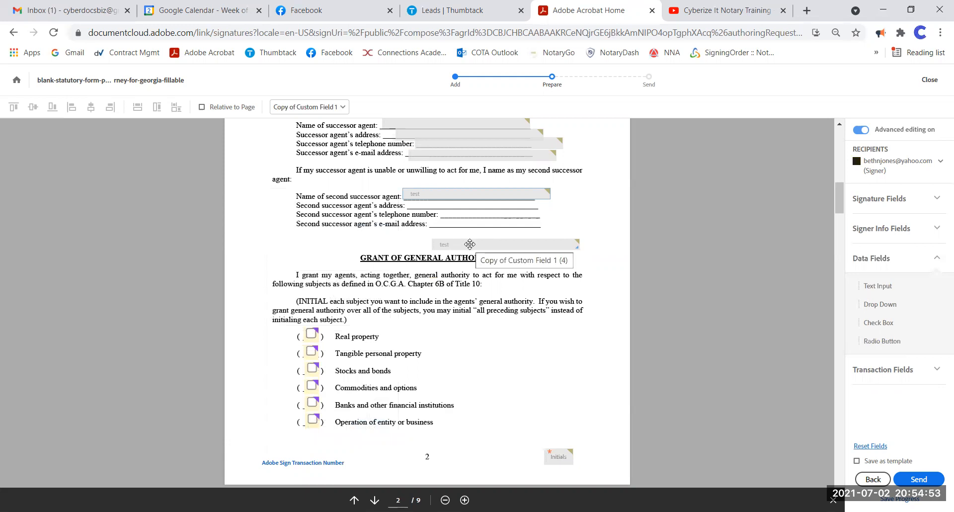
Step: Delete the cloned field above the Grant of General Authority heading and all six authority check boxes on page 2
click(470, 244)
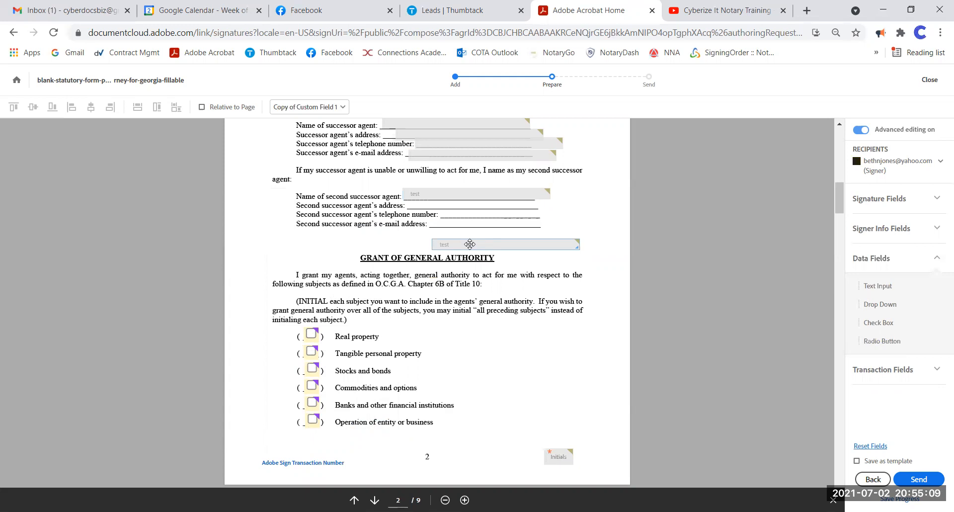
key(Delete)
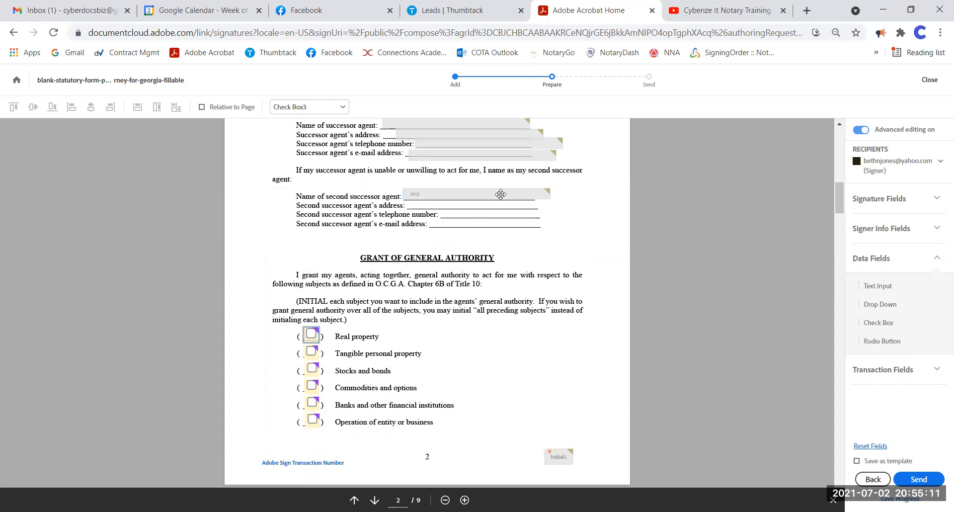
scroll(510, 241, down, 2)
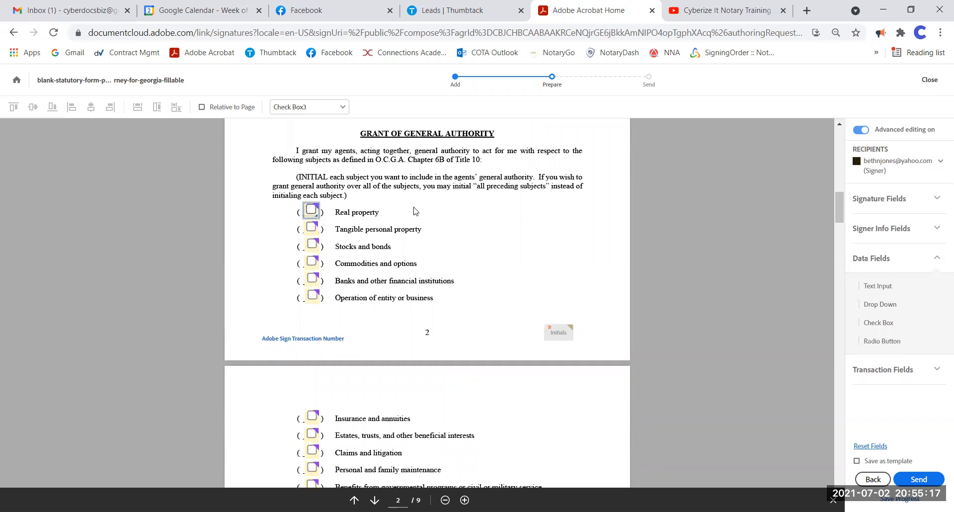
key(Delete)
key(Delete)
key(Delete)
key(Delete)
key(Delete)
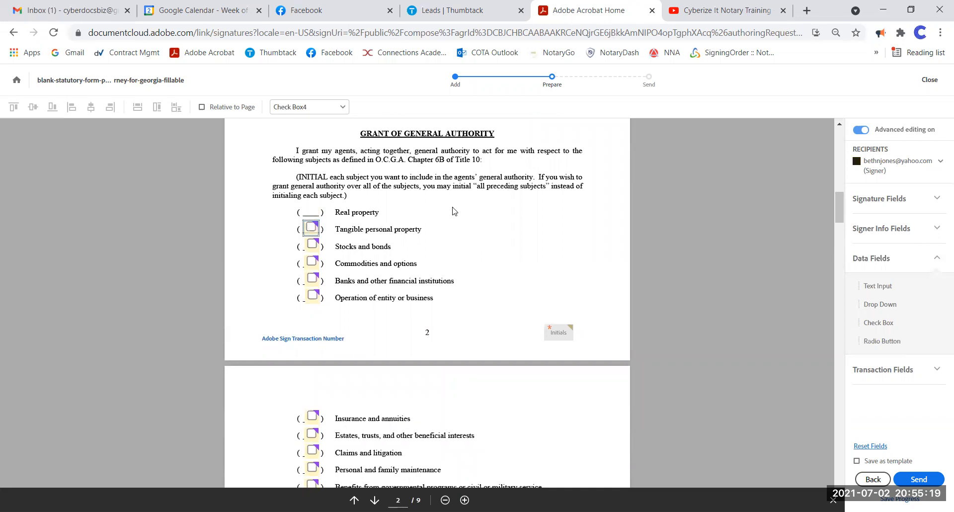
key(Delete)
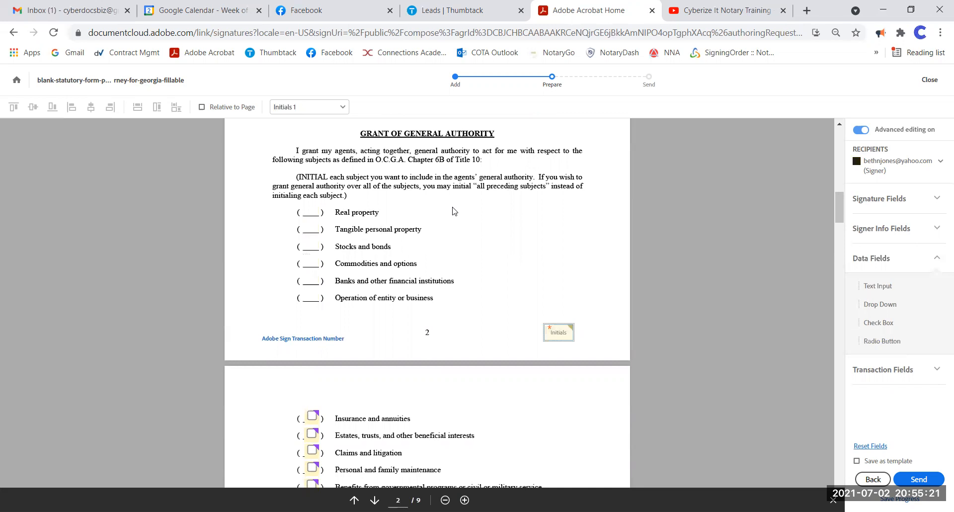
Step: Delete the general authority check boxes on page 3, from Insurance and annuities through All preceding subjects
scroll(266, 333, down, 3)
click(309, 228)
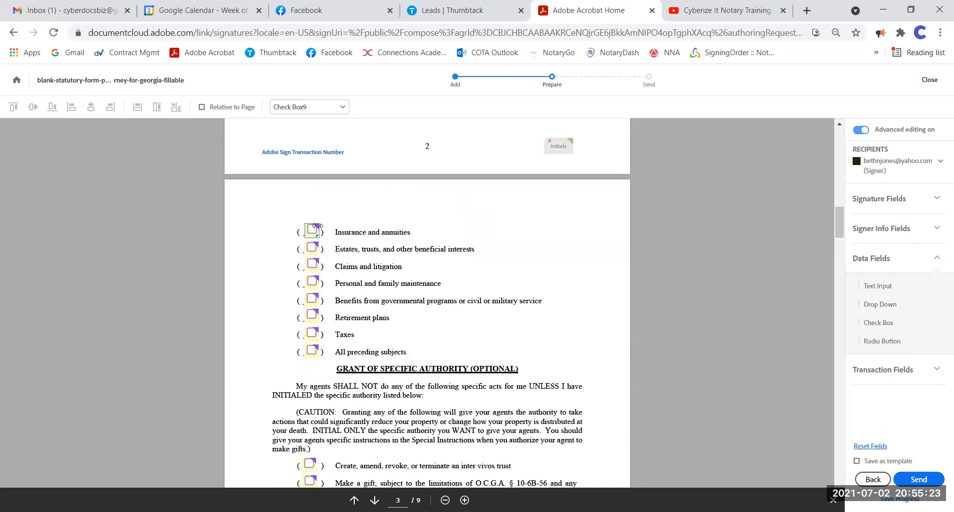
key(Delete)
key(Delete)
key(Delete)
key(Delete)
key(Delete)
key(Delete)
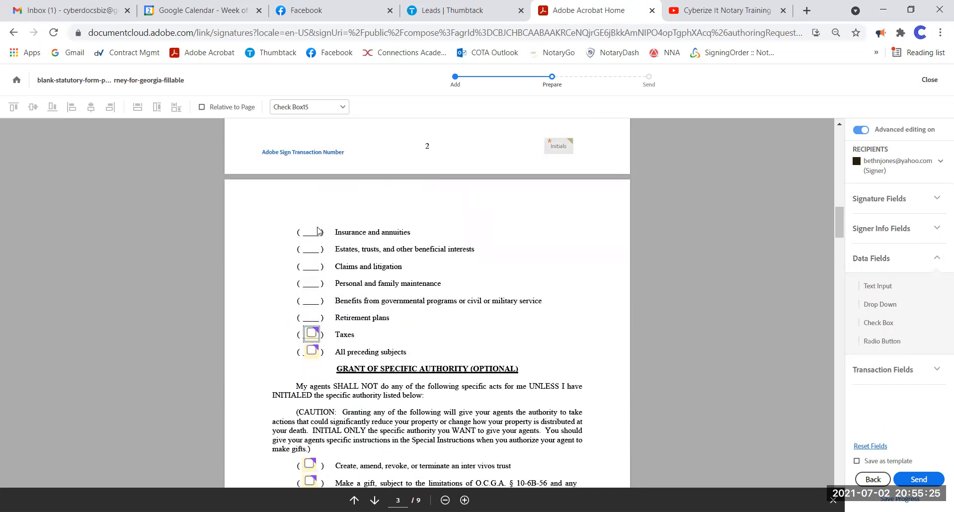
key(Delete)
key(Delete)
Step: Delete all the check boxes in the Grant of Specific Authority section on page 3
key(Delete)
key(Delete)
scroll(348, 278, down, 5)
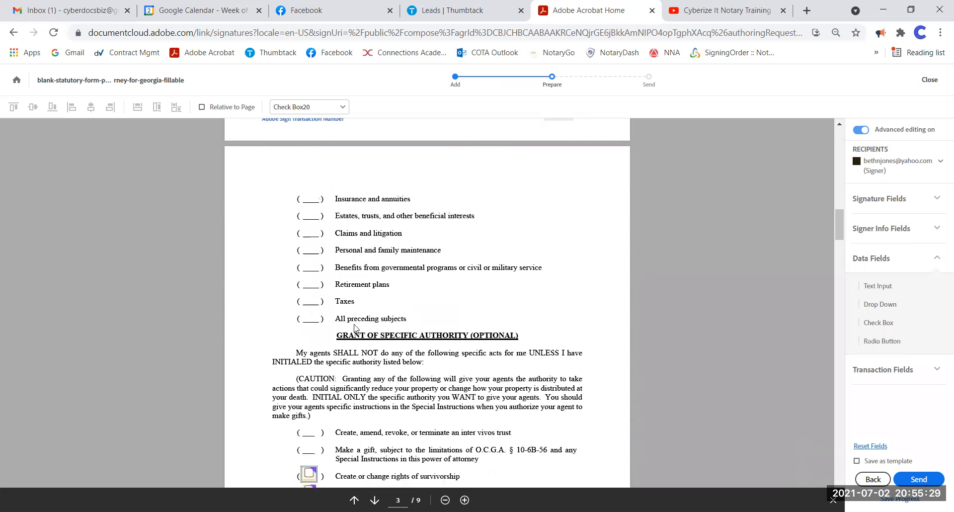
key(Delete)
key(Delete)
key(Delete)
key(Delete)
key(Delete)
key(Delete)
key(Delete)
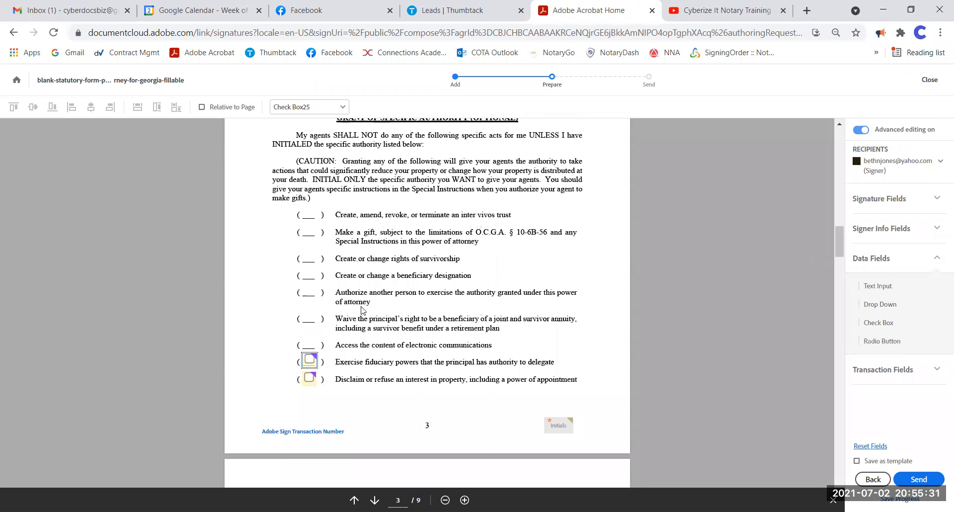
scroll(368, 323, down, 8)
scroll(403, 310, up, 13)
scroll(395, 311, up, 5)
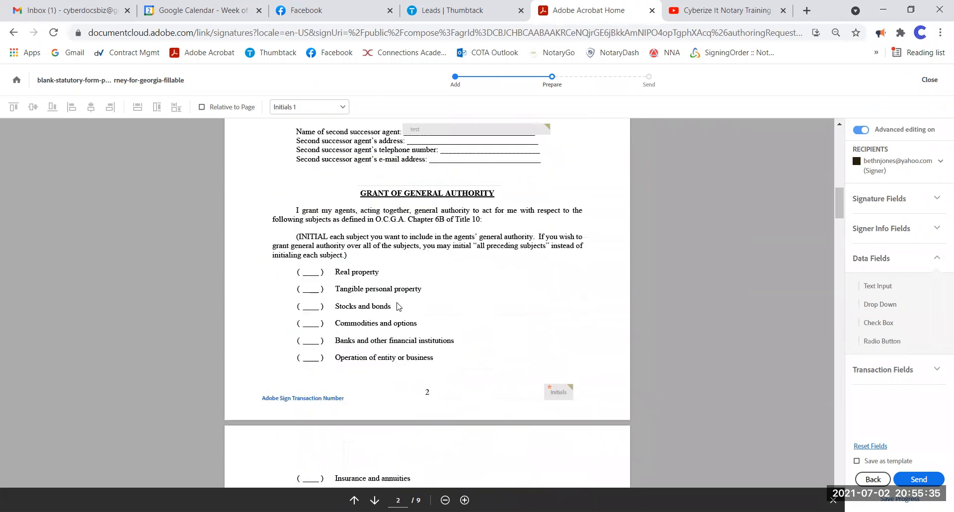
Step: Place an Initials field for the first signer on the Real property blank on page 2
click(890, 174)
click(900, 220)
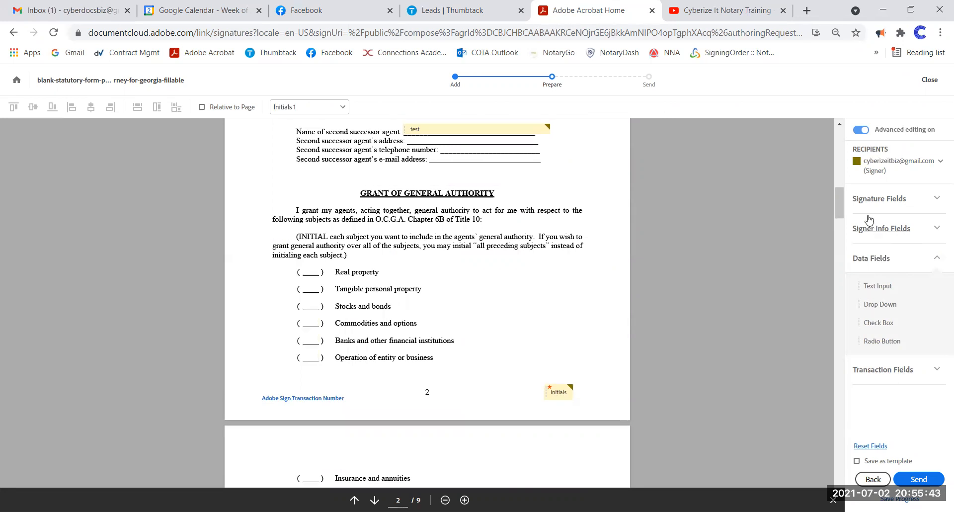
click(882, 198)
mouse_move(897, 259)
mouse_down()
mouse_move(672, 278)
mouse_move(299, 259)
mouse_up()
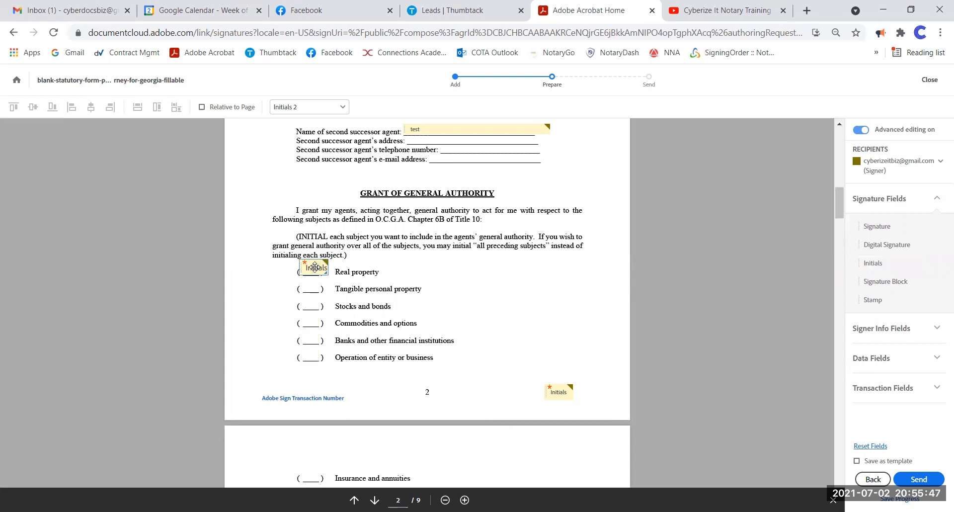
Step: Make the Initials field on the Real property blank on page 2 optional instead of required
right_click(315, 268)
click(362, 321)
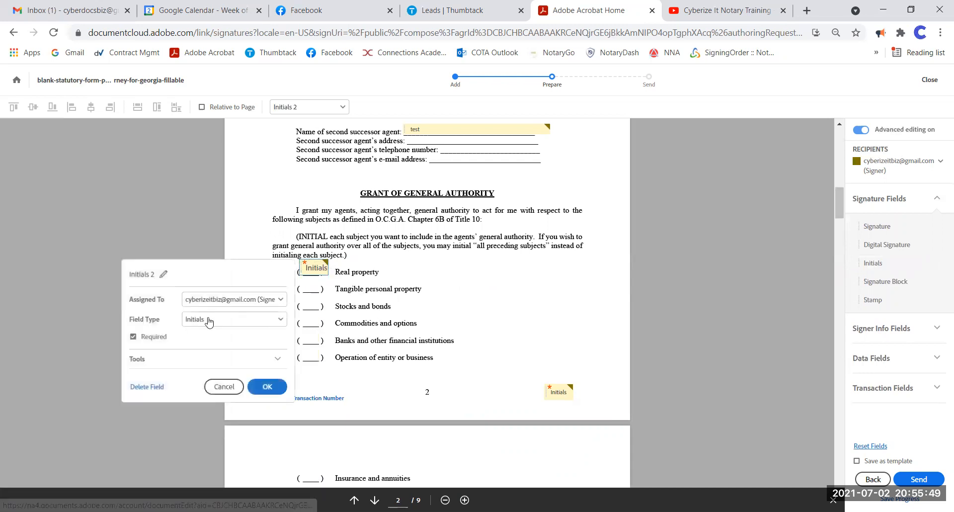
click(140, 335)
click(267, 387)
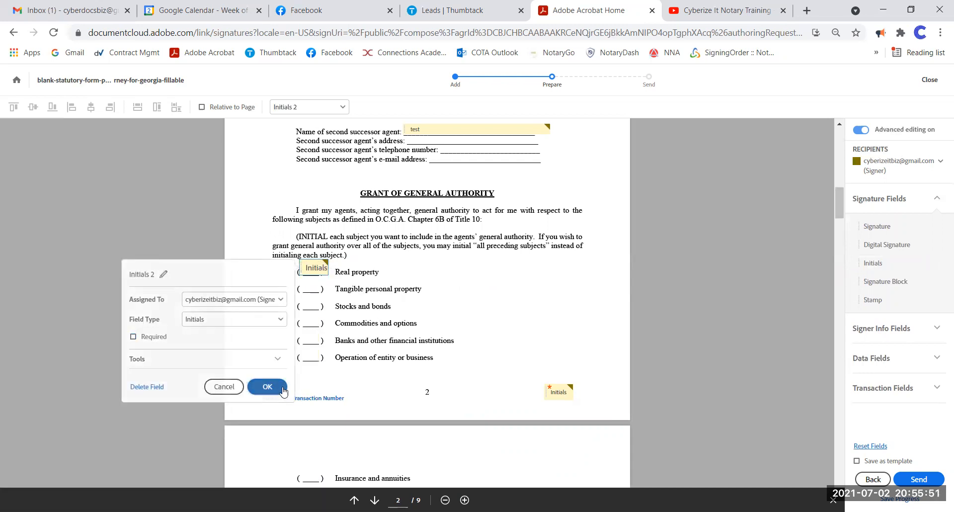
Step: Copy the optional Initials field onto the five remaining page 2 authority blanks, from Tangible personal property through Operation of entity or business
right_click(318, 270)
click(358, 283)
drag(322, 275, 312, 355)
right_click(316, 291)
click(337, 301)
right_click(311, 307)
click(340, 318)
right_click(315, 323)
click(342, 334)
right_click(315, 337)
click(351, 348)
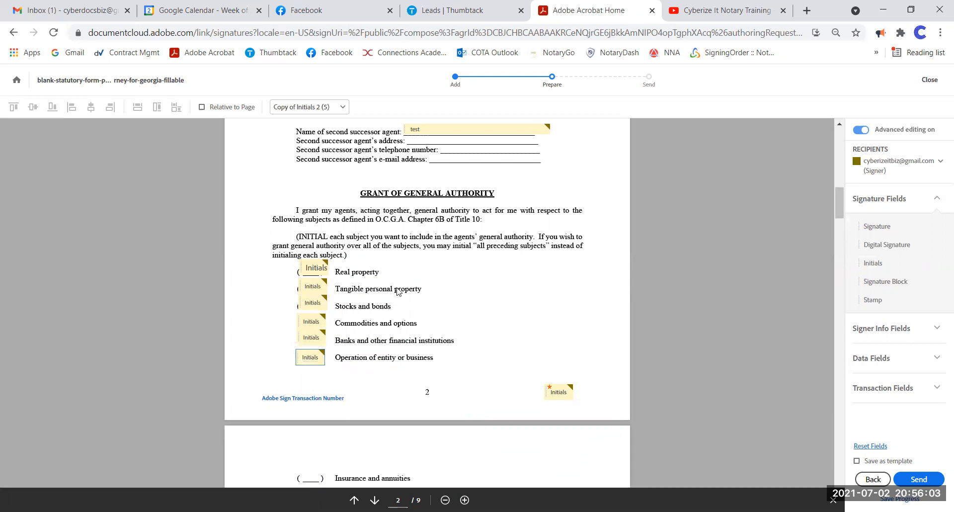
Step: Match the size of the six Initials fields in the page 2 authority list and align their left edges
click(314, 267)
drag(313, 285, 316, 301)
ctrl+click(313, 324)
ctrl+click(316, 335)
ctrl+click(317, 356)
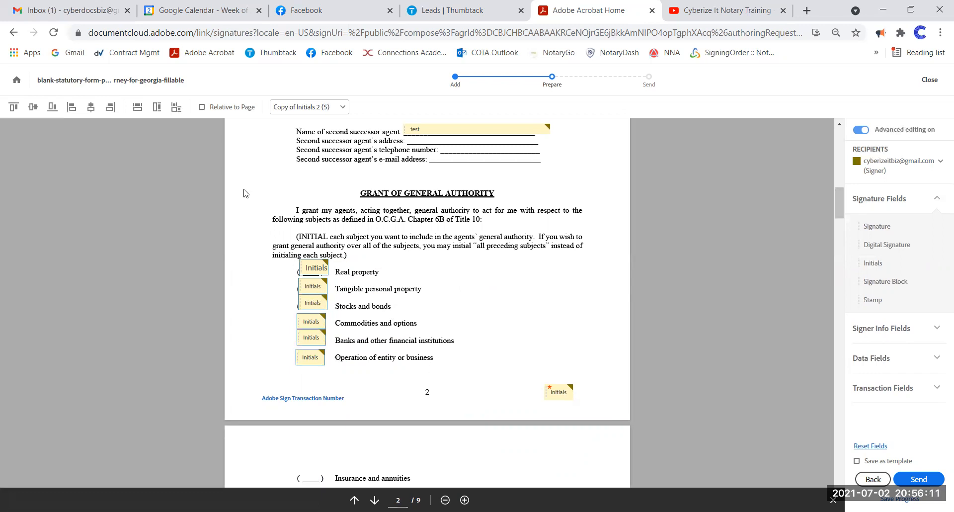
click(177, 108)
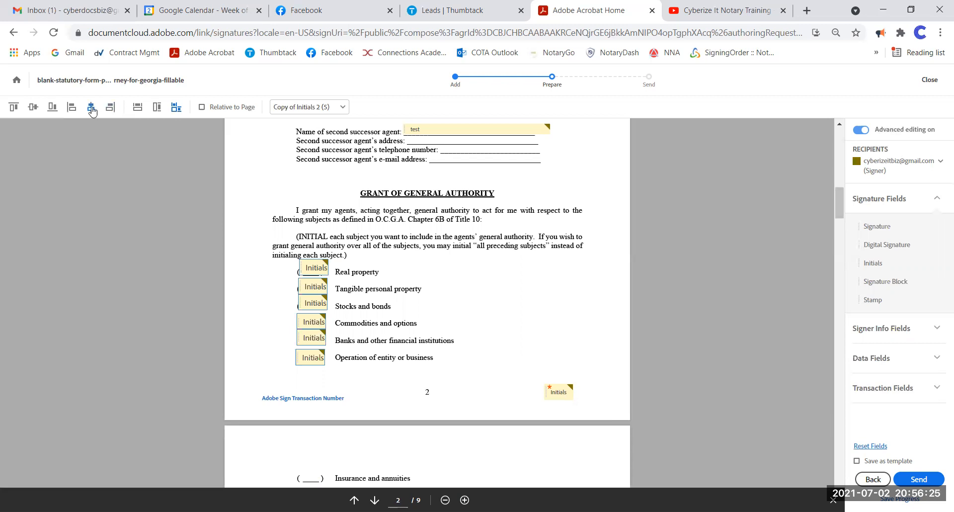
click(71, 107)
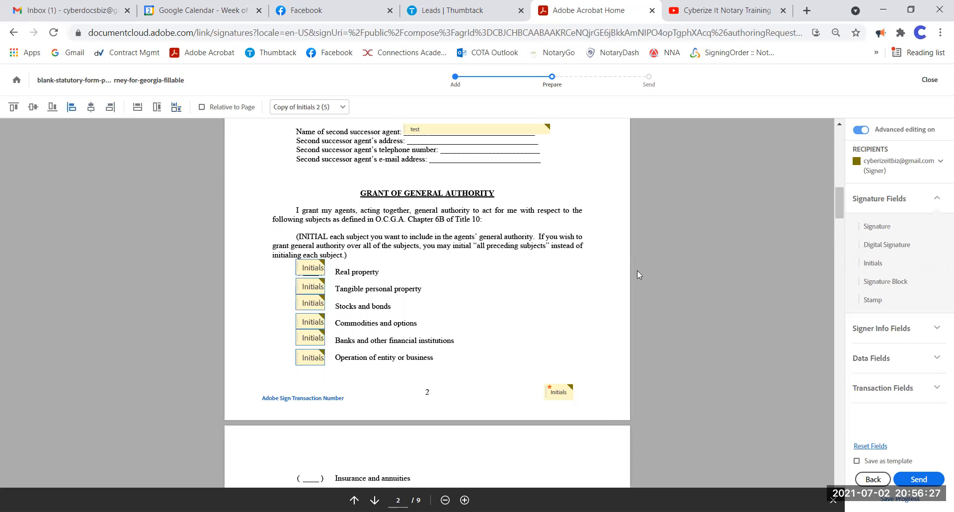
click(589, 274)
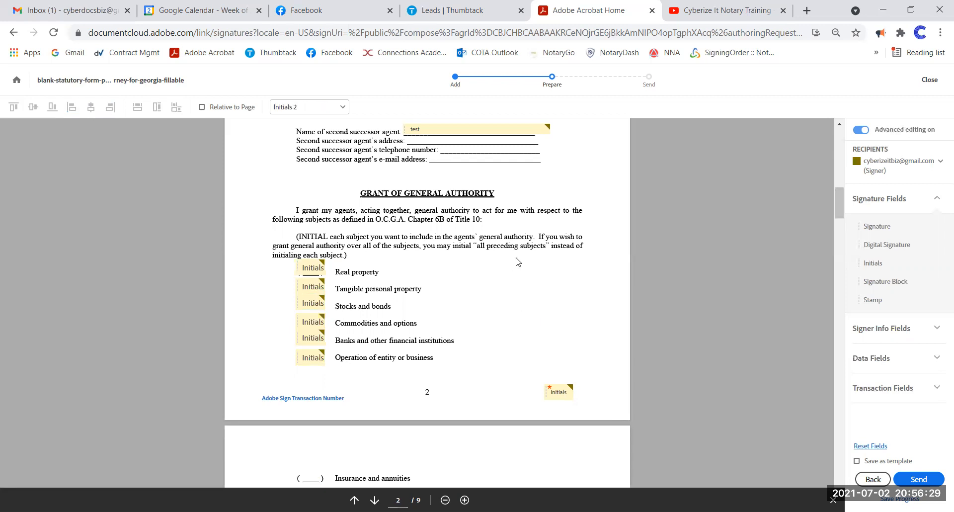
Step: Copy the Initials field onto the page 3 blanks from Insurance and annuities through Personal and family maintenance
scroll(517, 262, down, 4)
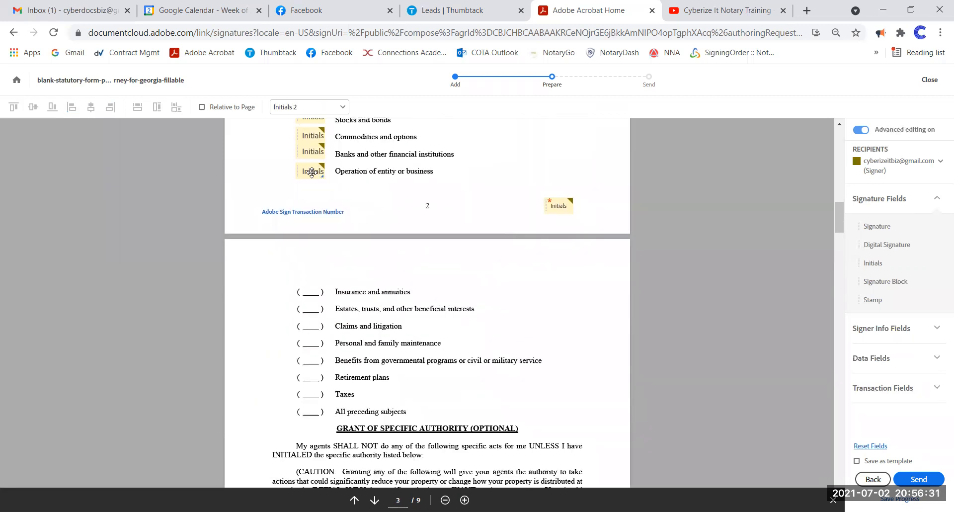
right_click(312, 172)
click(347, 191)
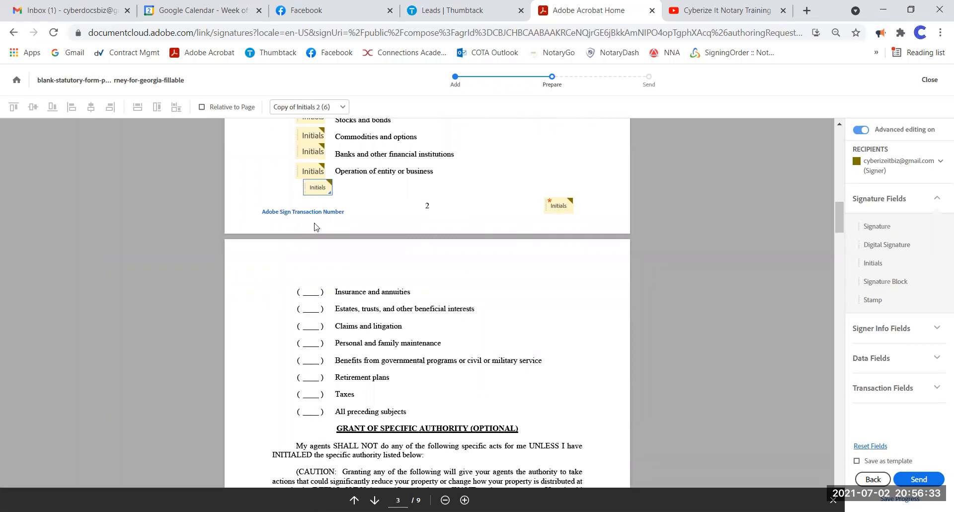
right_click(309, 288)
click(333, 301)
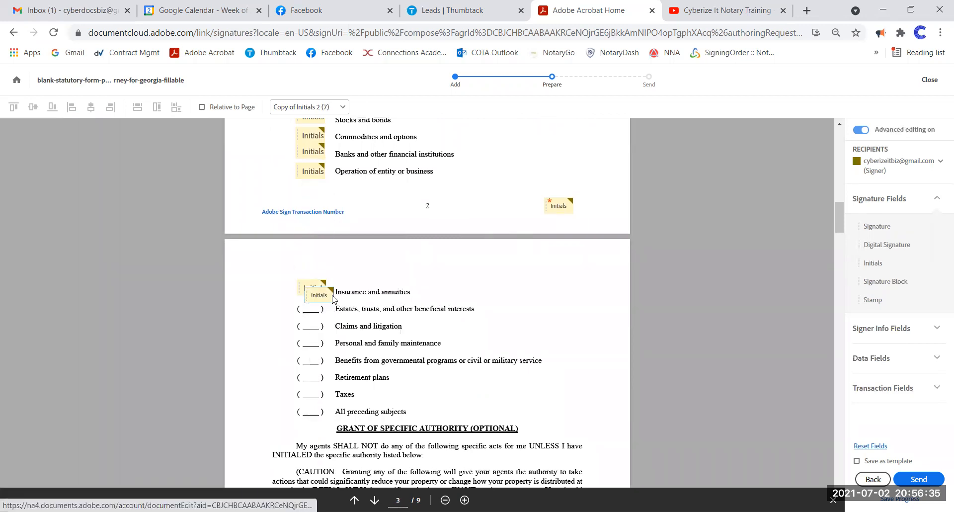
right_click(315, 305)
click(336, 317)
right_click(313, 323)
click(334, 336)
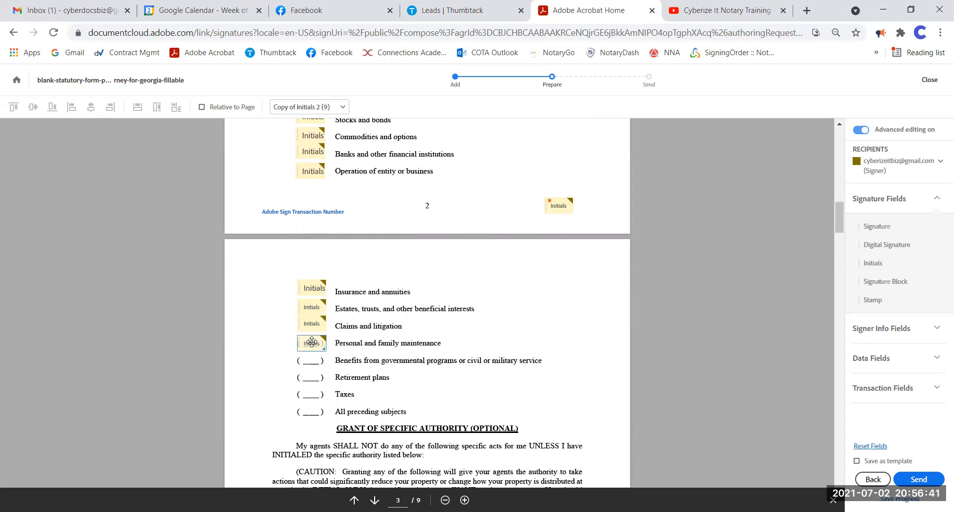
Step: Copy the Initials field onto the Benefits, Retirement plans, Taxes and All preceding subjects blanks on page 3
right_click(312, 342)
click(333, 355)
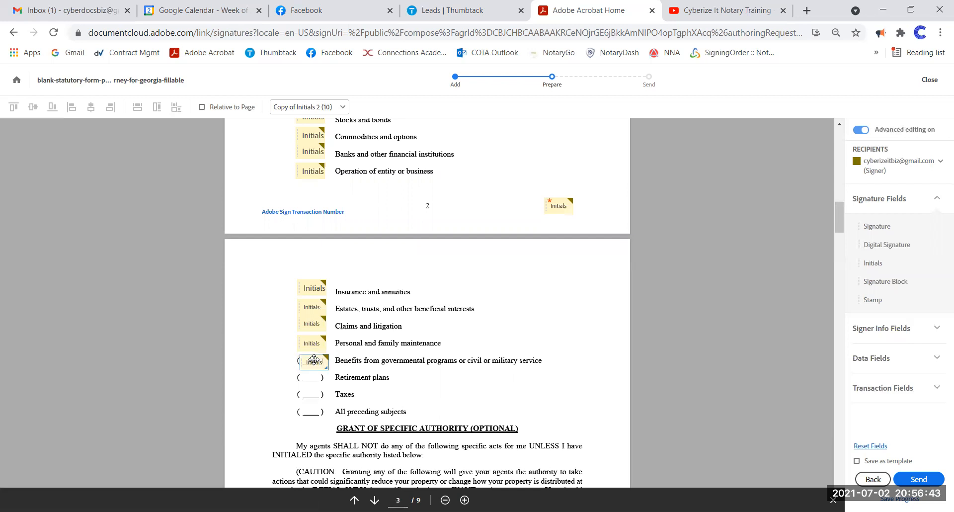
right_click(314, 360)
click(336, 371)
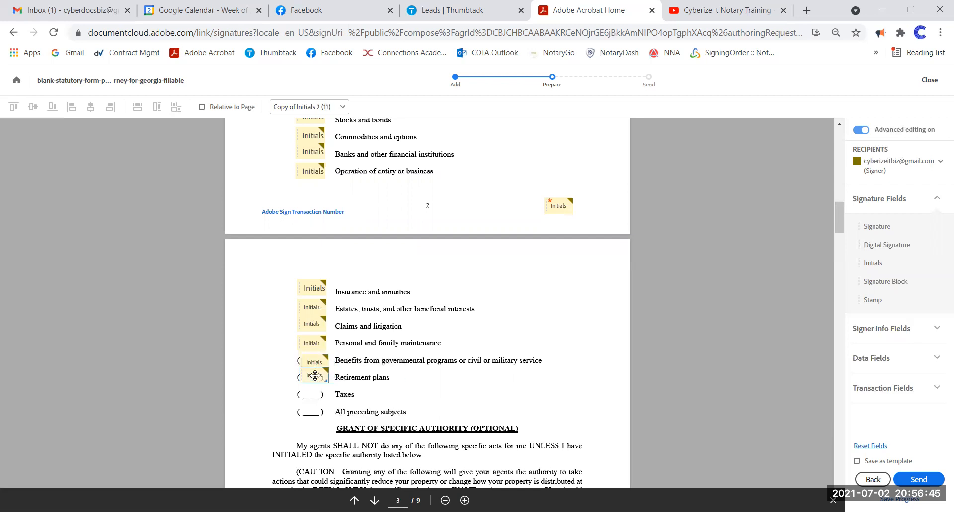
right_click(315, 378)
click(336, 390)
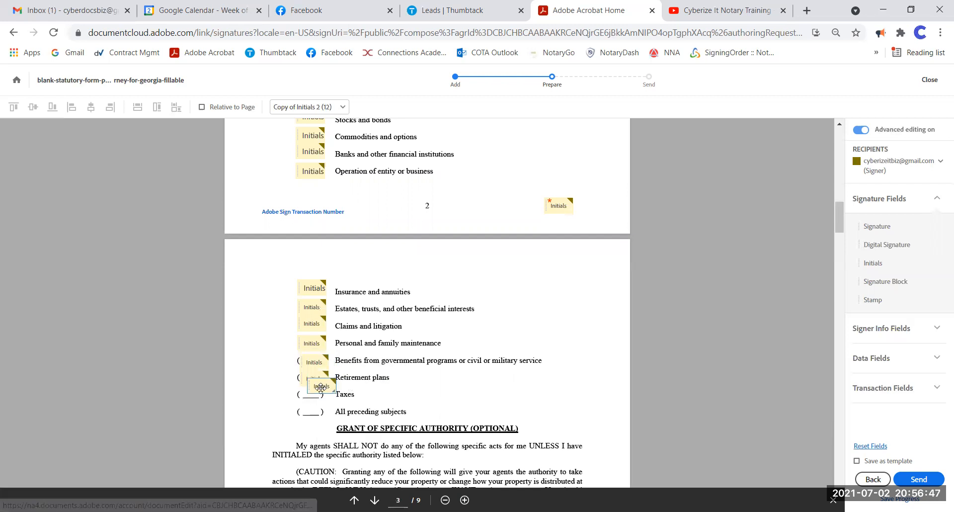
click(309, 397)
right_click(311, 398)
click(341, 409)
click(312, 411)
click(310, 288)
ctrl+click(314, 306)
ctrl+click(317, 323)
ctrl+click(317, 343)
ctrl+click(320, 362)
ctrl+click(321, 378)
ctrl+click(316, 394)
ctrl+click(309, 410)
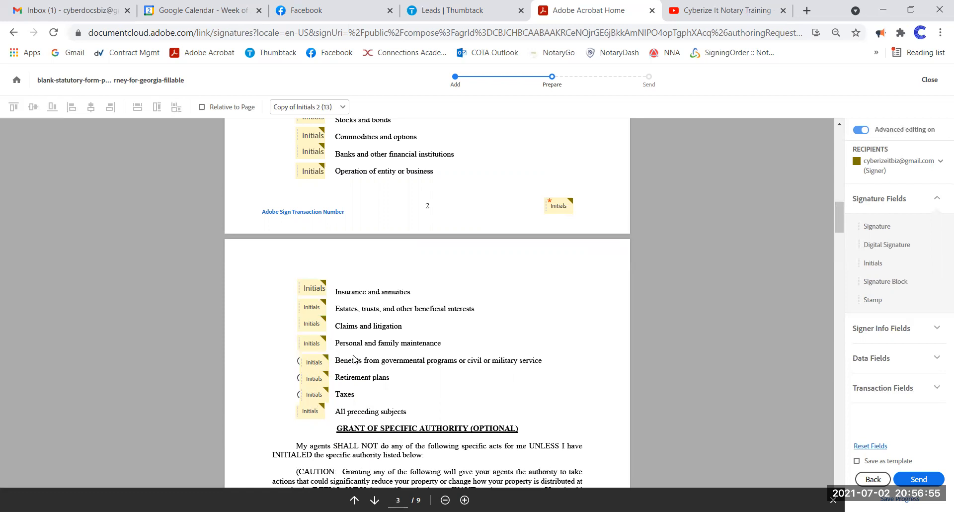
Step: Match the size of the eight general authority Initials fields on page 3 and align their left edges
click(312, 410)
ctrl+click(318, 396)
ctrl+click(316, 378)
ctrl+click(314, 362)
ctrl+click(312, 343)
ctrl+click(312, 321)
ctrl+click(312, 306)
ctrl+click(314, 286)
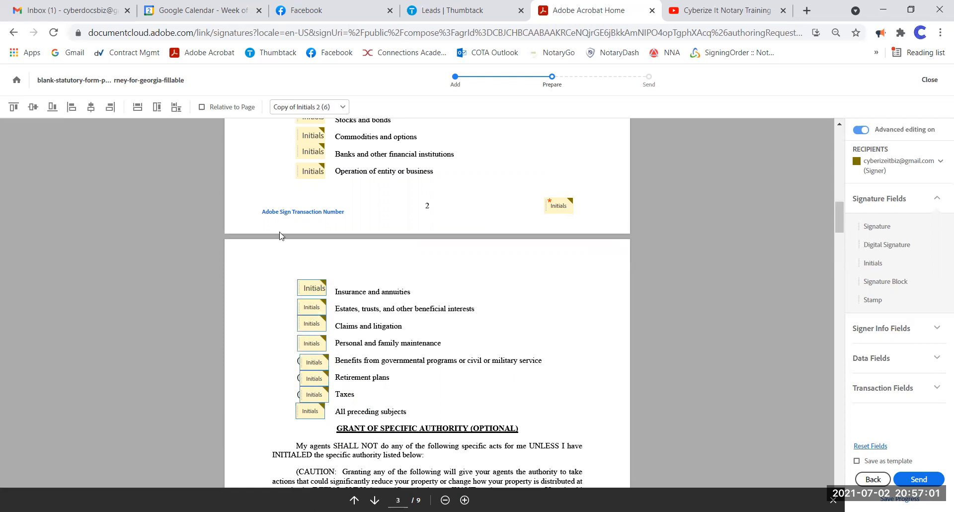
click(180, 108)
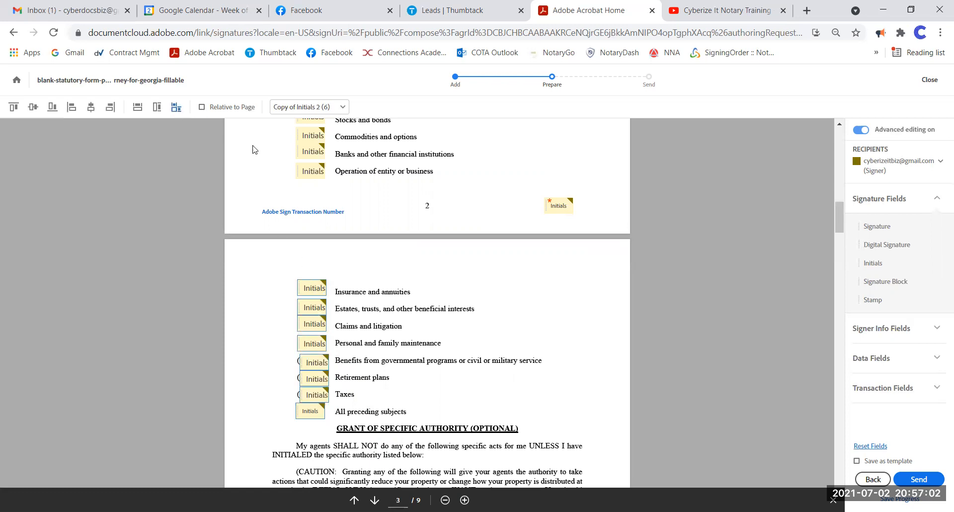
click(71, 107)
click(564, 299)
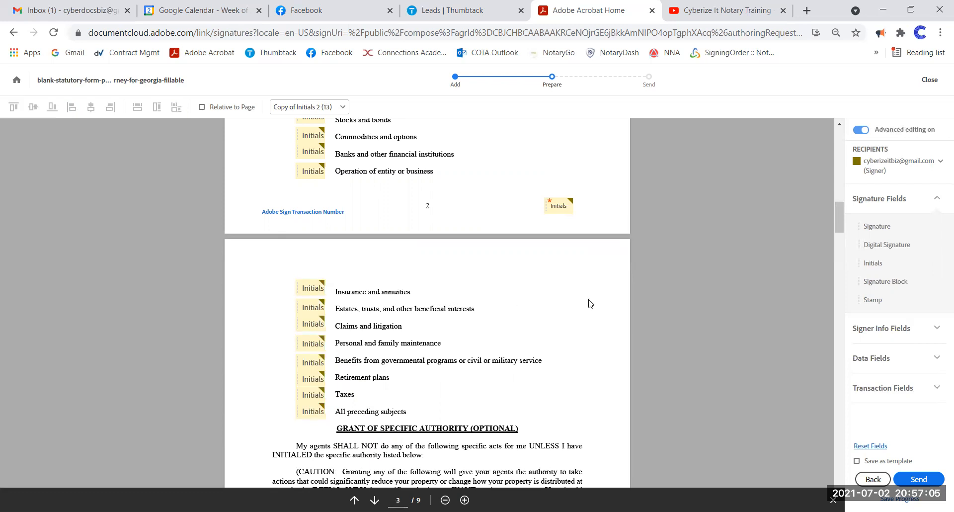
Step: Copy the All preceding subjects Initials field onto the inter vivos trust and Make a gift blanks under Grant of Specific Authority
scroll(591, 303, down, 3)
scroll(596, 302, down, 3)
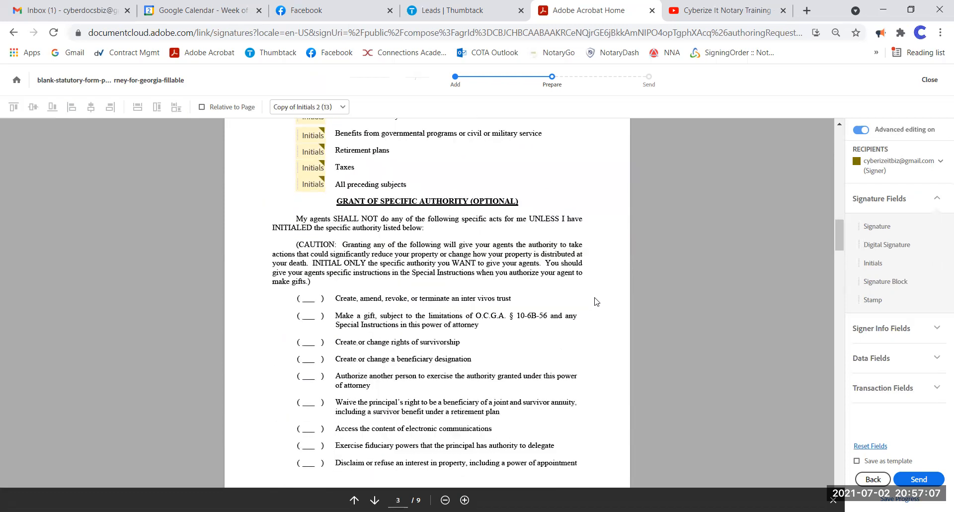
scroll(585, 299, up, 1)
scroll(586, 299, up, 1)
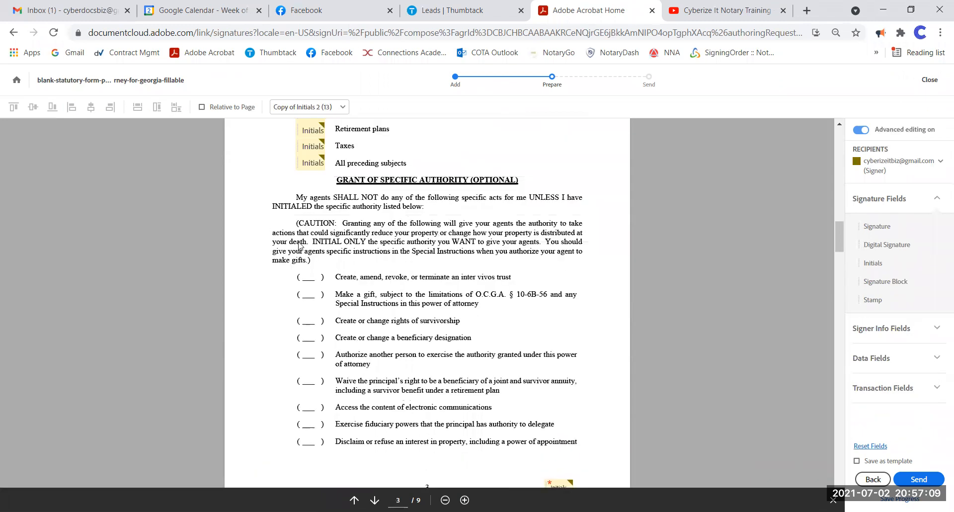
scroll(465, 309, down, 1)
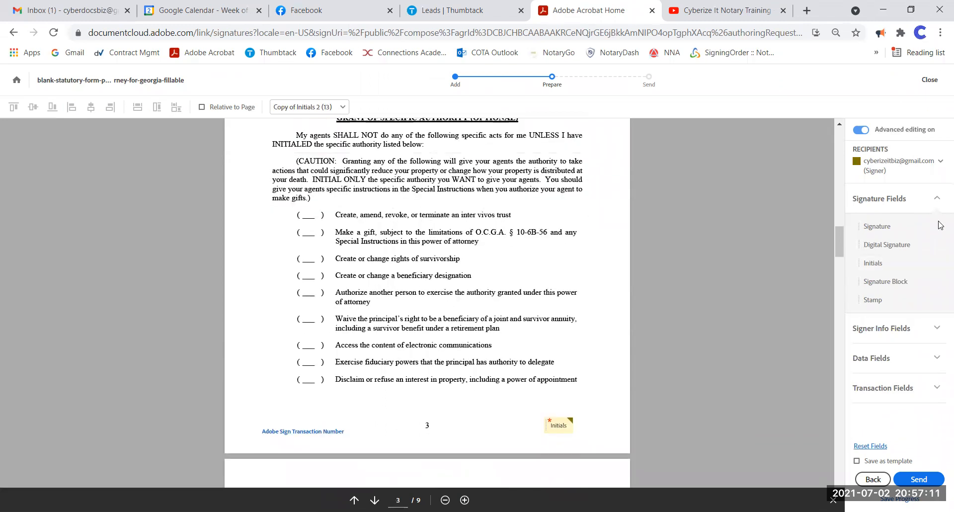
scroll(331, 239, up, 1)
right_click(308, 164)
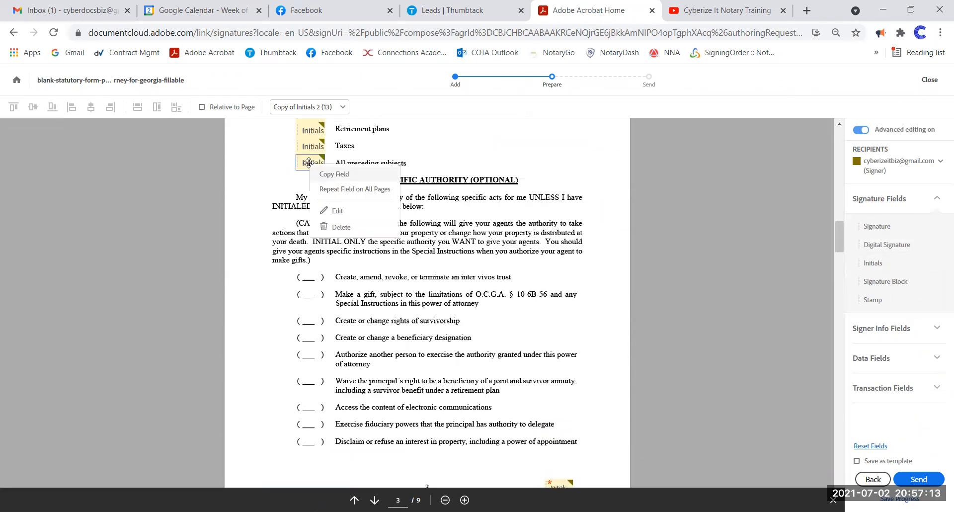
click(342, 177)
click(309, 274)
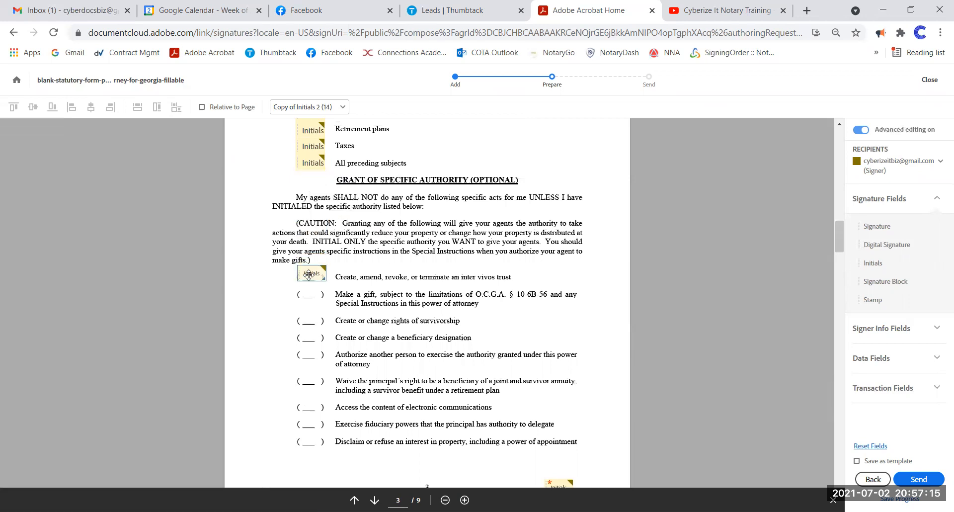
right_click(309, 274)
click(342, 288)
click(315, 293)
Step: Copy the Initials field onto the rights of survivorship, beneficiary designation and Authorize another person blanks
right_click(315, 293)
click(342, 307)
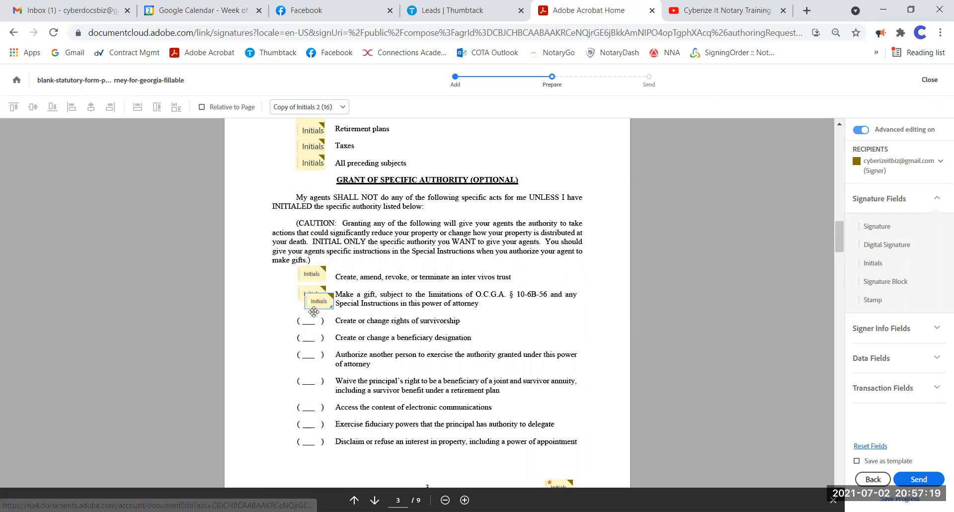
click(312, 318)
right_click(312, 318)
click(347, 329)
click(312, 336)
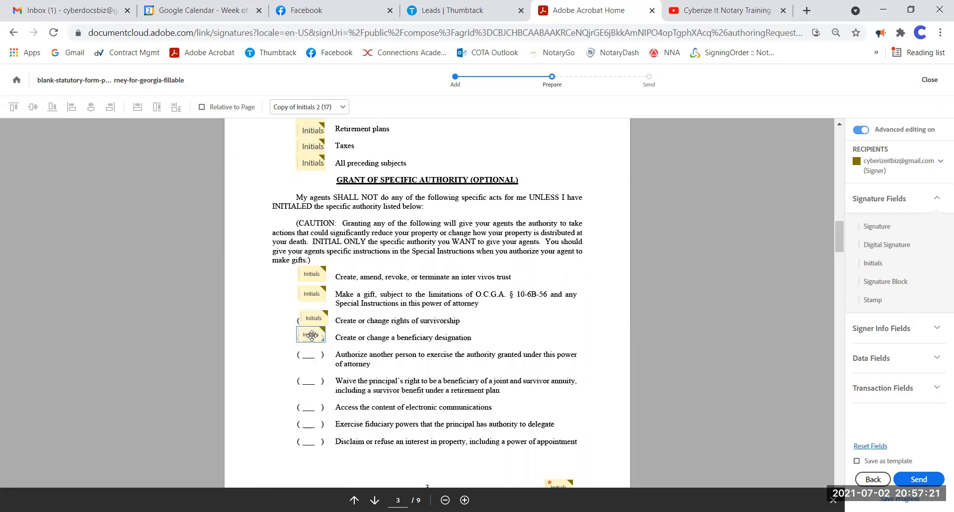
right_click(312, 336)
click(342, 351)
click(312, 353)
Step: Copy the Initials field onto the Waive the principal's right and Access the content of electronic communications blanks
scroll(333, 343, down, 3)
right_click(313, 230)
click(333, 241)
click(311, 254)
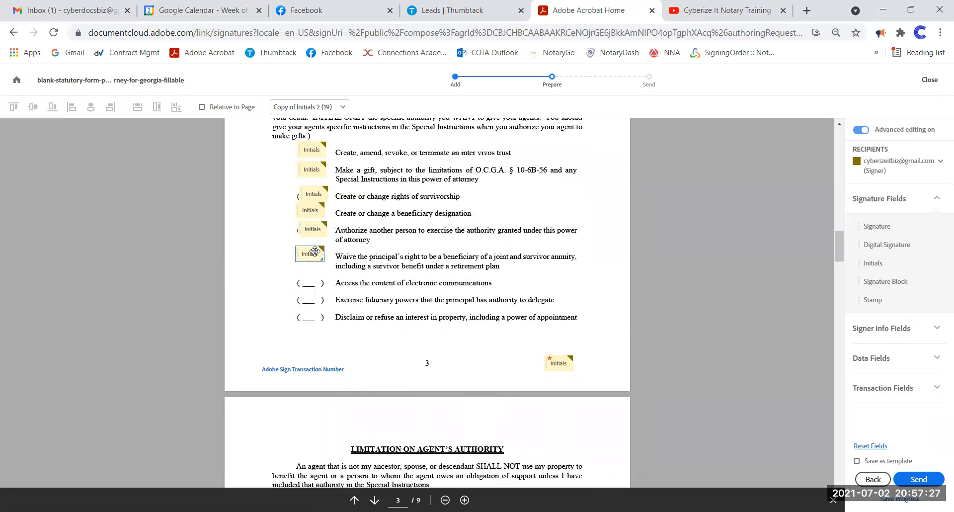
right_click(317, 254)
click(348, 265)
click(312, 280)
Step: Copy the Initials field onto the Exercise fiduciary powers and Disclaim or refuse an interest in property blanks
right_click(312, 279)
click(340, 290)
click(314, 296)
right_click(314, 296)
click(343, 307)
click(313, 313)
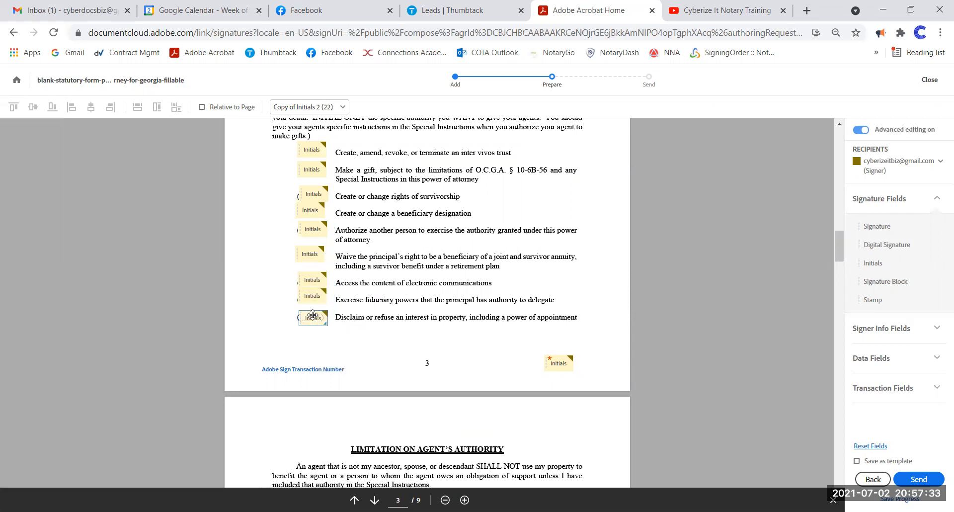
Step: Match the size of the nine specific authority Initials fields on page 3 and align their left edges
scroll(429, 278, down, 1)
scroll(431, 260, up, 3)
click(313, 212)
shift+click(323, 229)
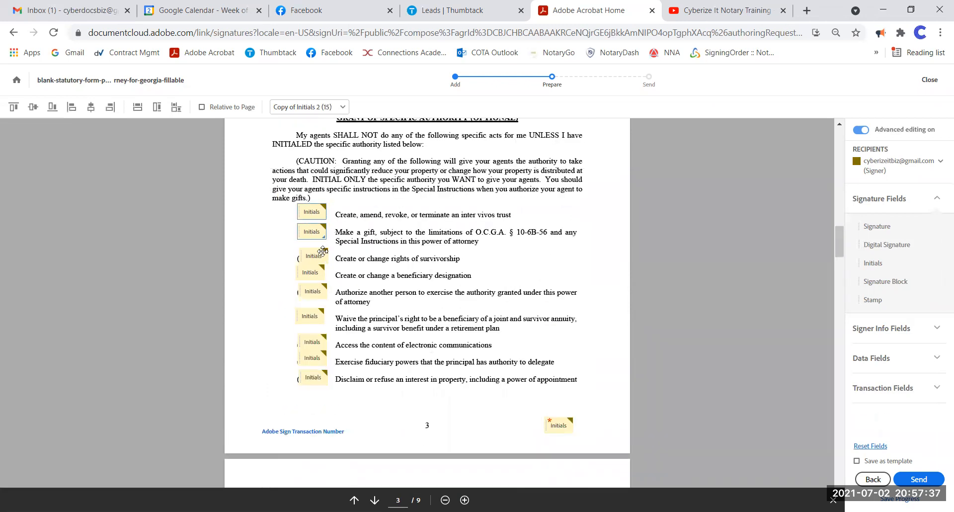
shift+click(319, 256)
shift+click(320, 277)
shift+click(315, 295)
shift+click(316, 314)
shift+click(318, 341)
shift+click(316, 358)
shift+click(324, 379)
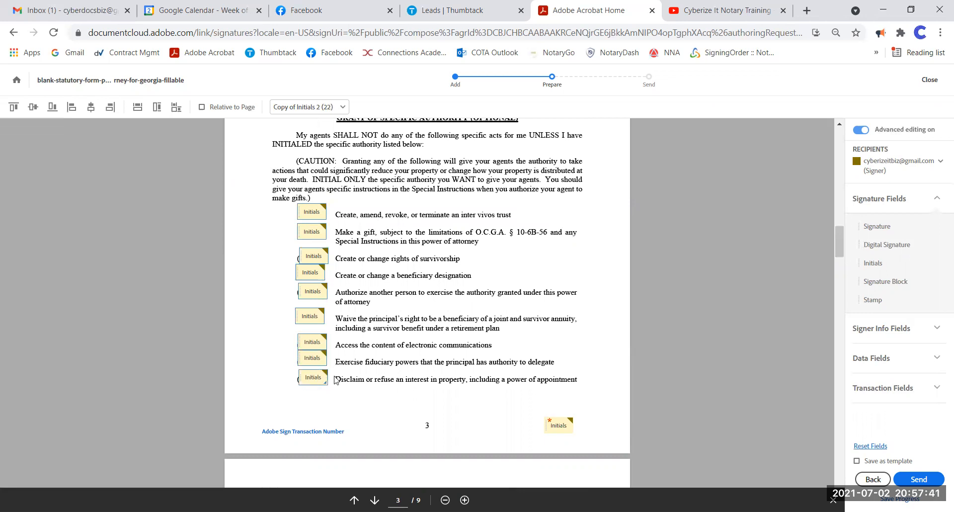
click(176, 107)
click(72, 107)
click(439, 237)
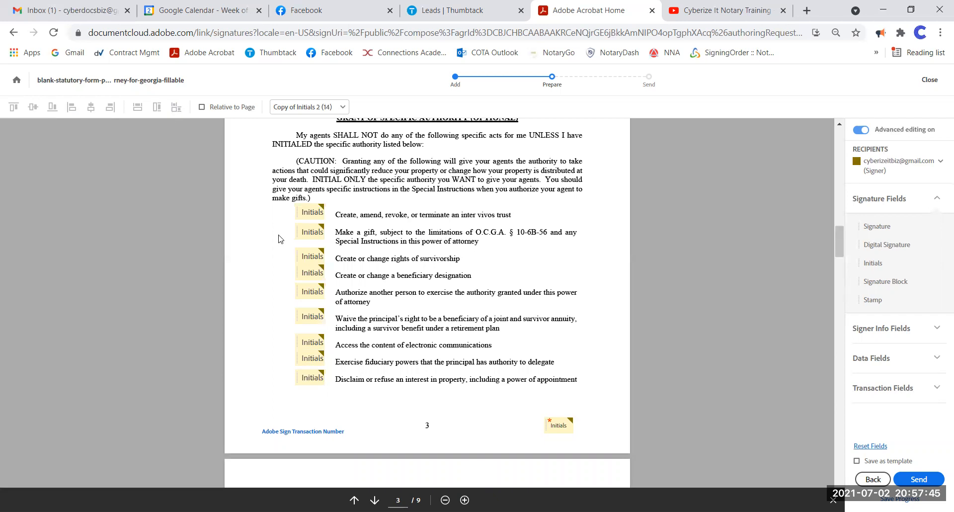
Step: Check the settings and tools of the inter vivos trust Initials field, leaving them as they are
right_click(310, 210)
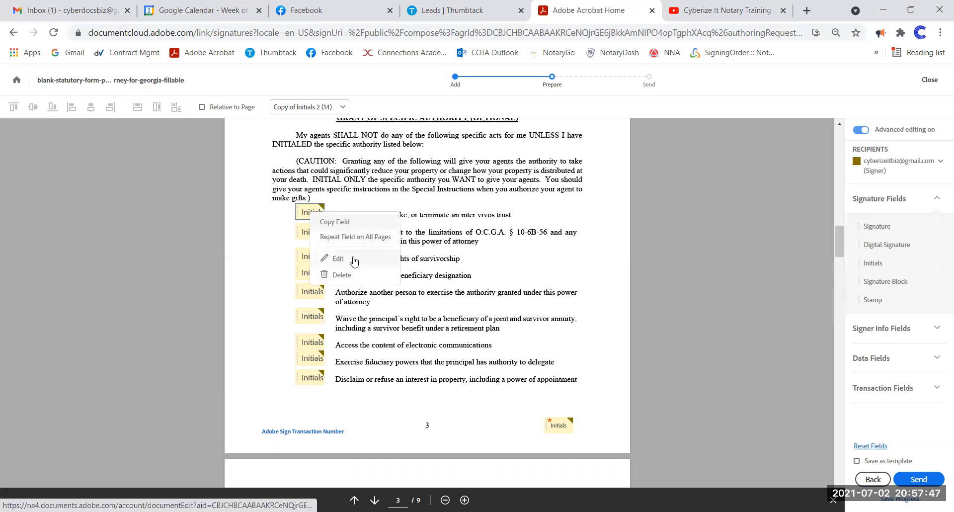
click(338, 258)
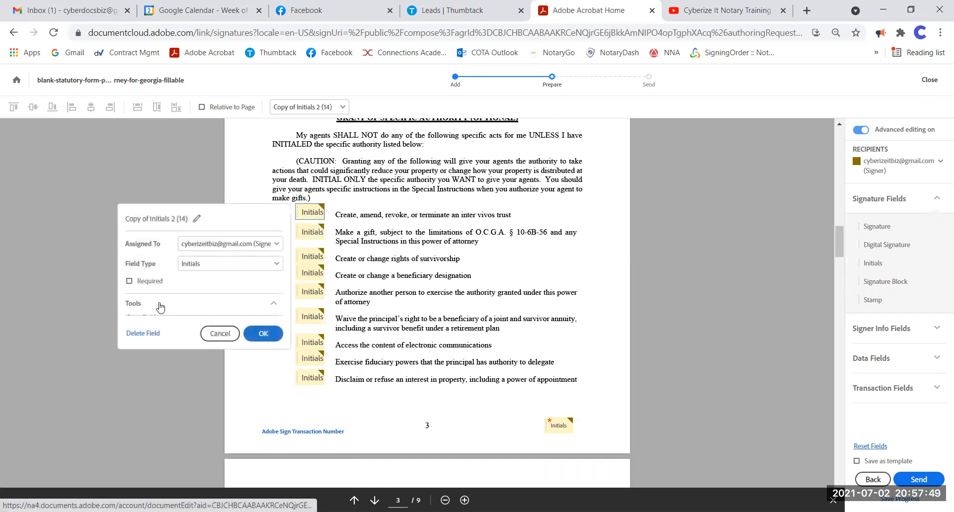
click(139, 304)
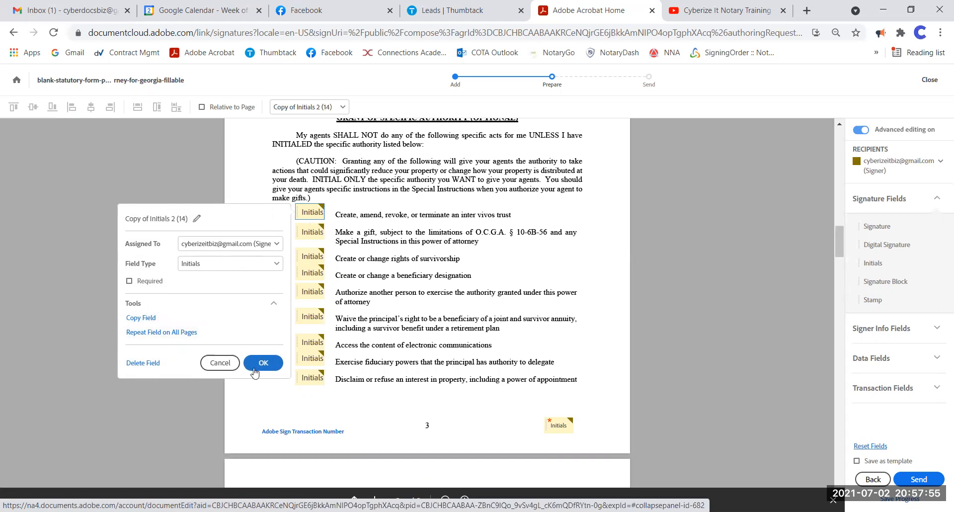
click(220, 363)
Step: Open the settings of the conservator nominee's name field on page 4 and examine its font and font size options
scroll(482, 308, down, 5)
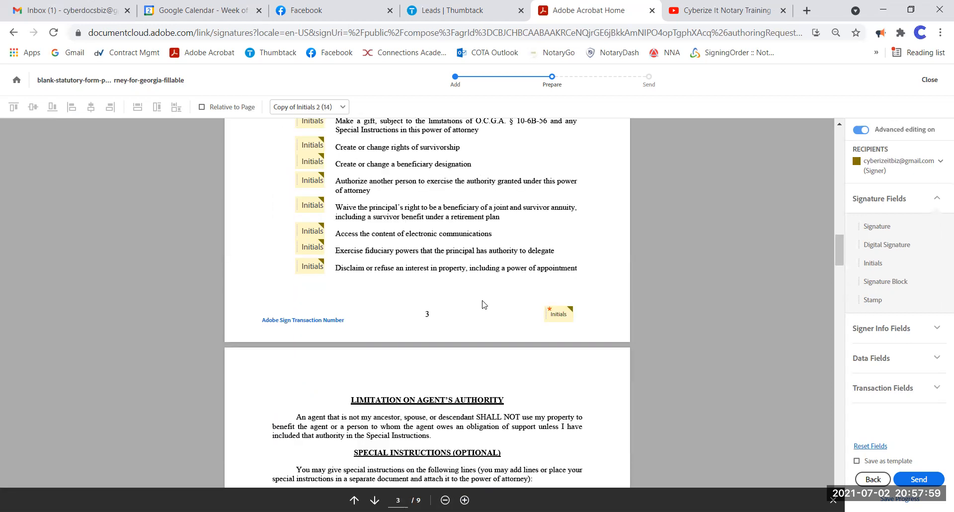
scroll(489, 309, down, 4)
click(505, 259)
right_click(505, 259)
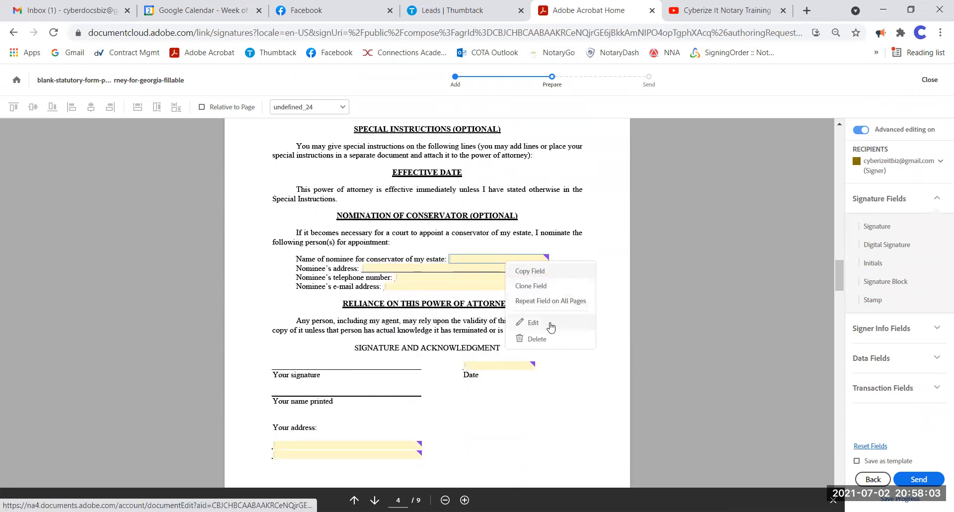
click(533, 323)
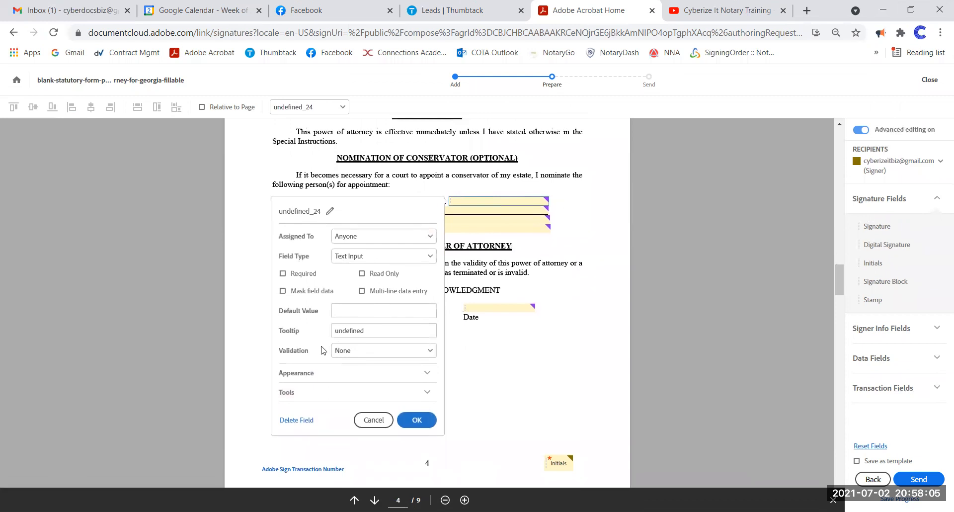
click(423, 376)
scroll(398, 298, down, 3)
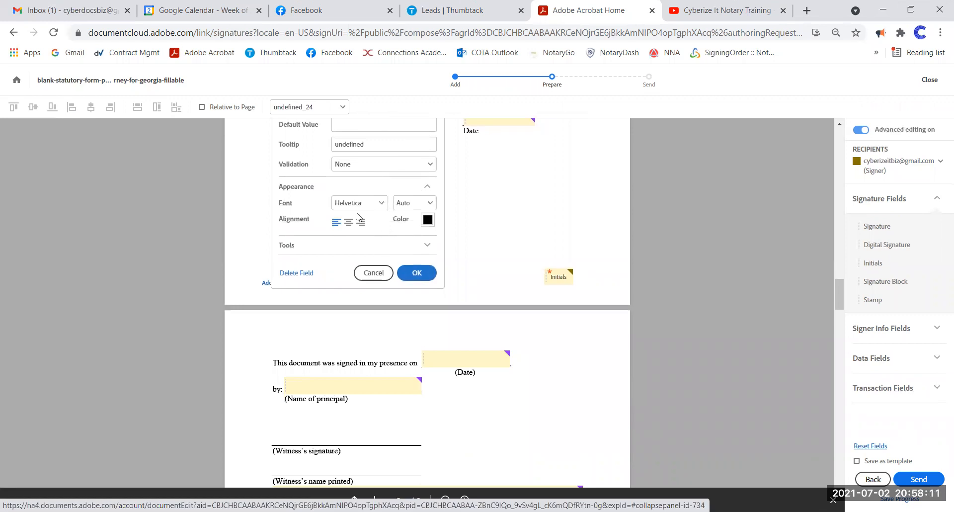
click(385, 206)
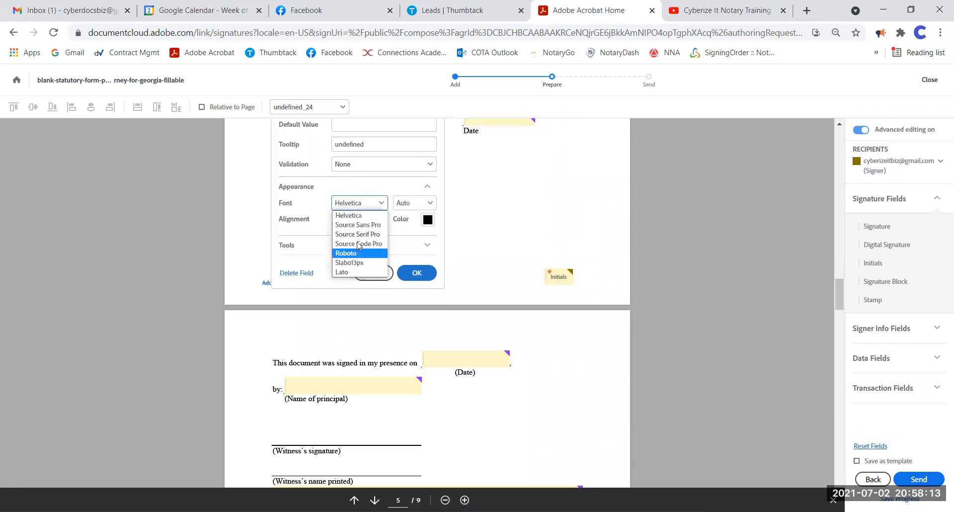
click(404, 205)
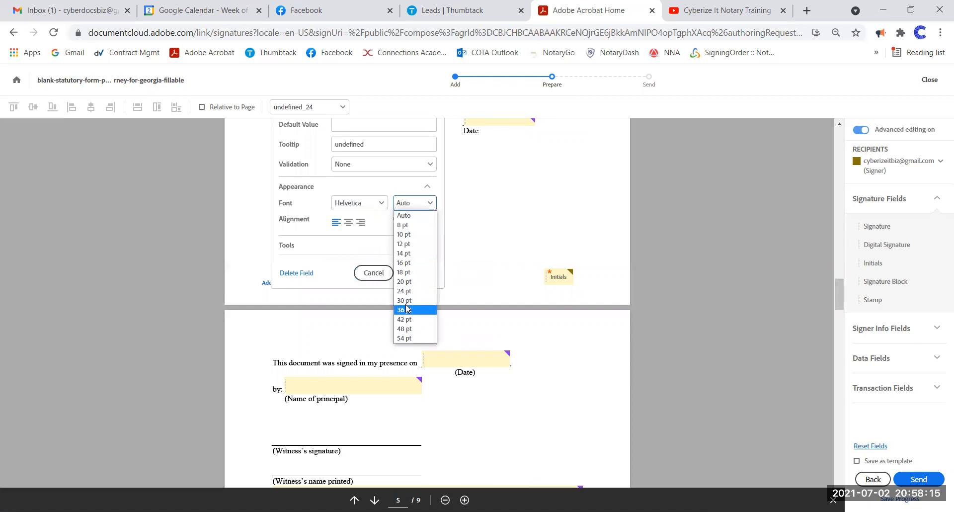
click(290, 218)
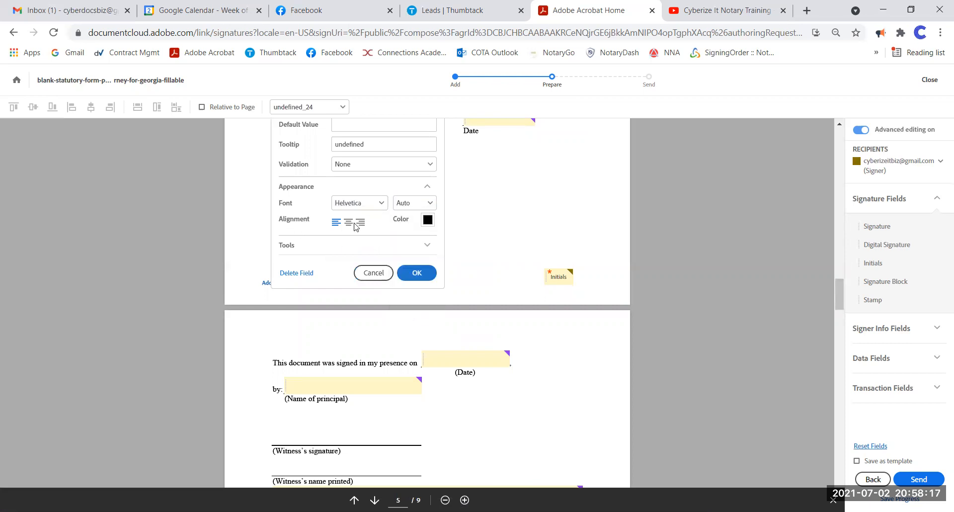
Step: Right-align the text of the conservator nominee's name field and set its color to red
click(348, 223)
click(361, 222)
click(428, 220)
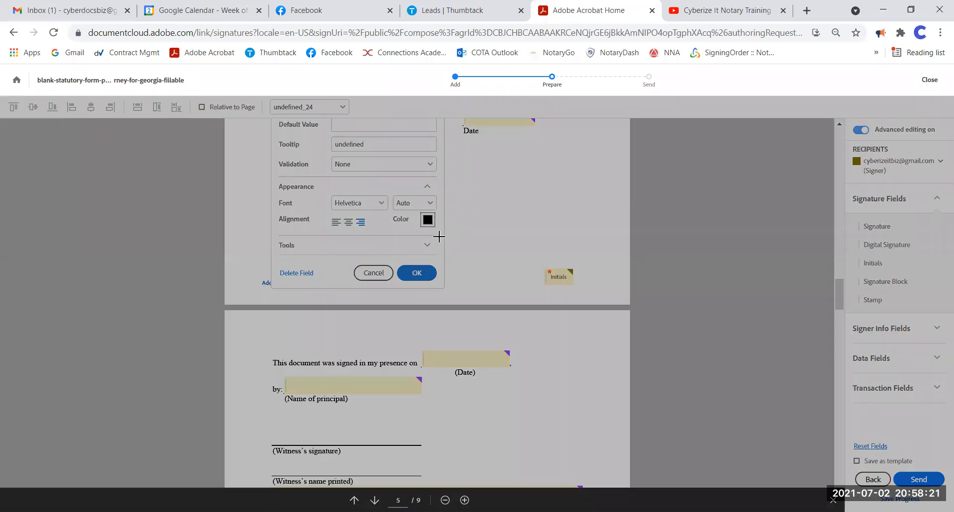
drag(495, 242, 495, 234)
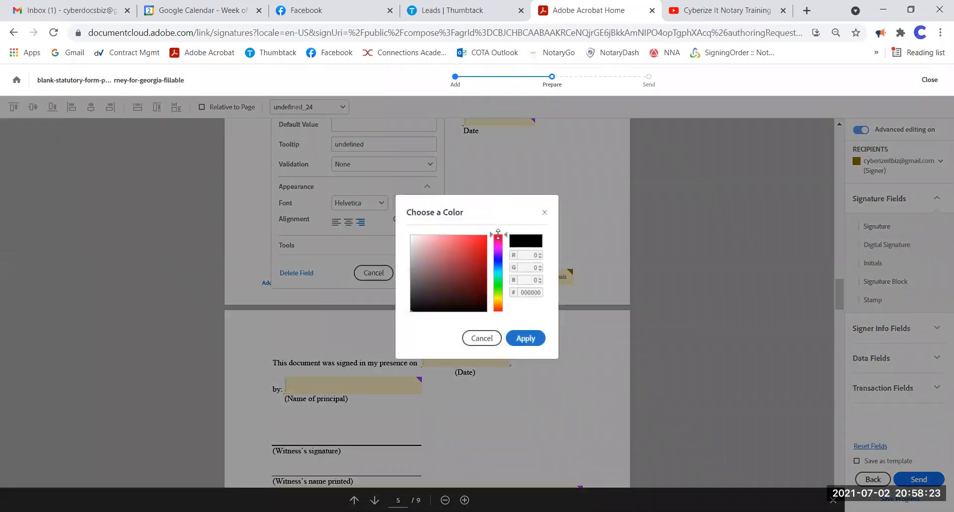
click(477, 243)
click(521, 340)
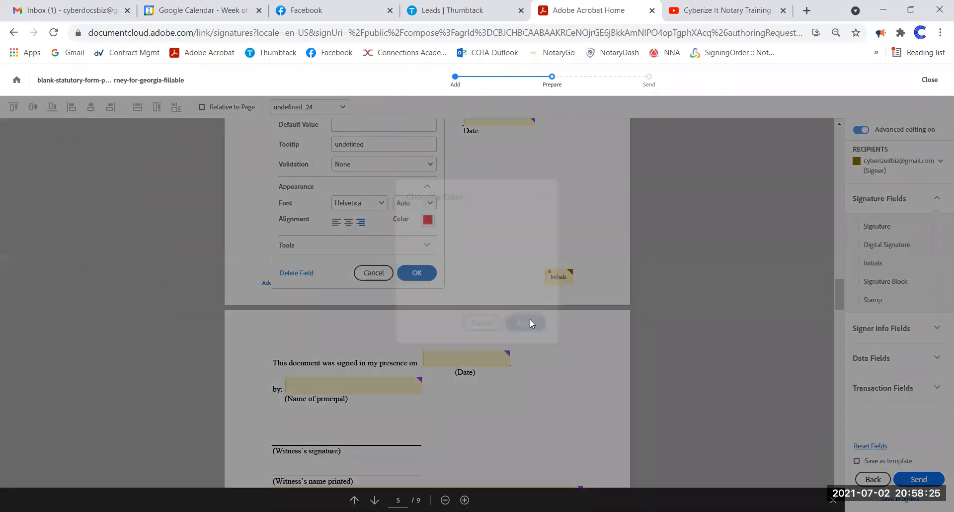
Step: Set the default value of the nominee's name field to "adfadfasdfasefee" and apply its settings
click(357, 247)
text(adfadfasdfasefee)
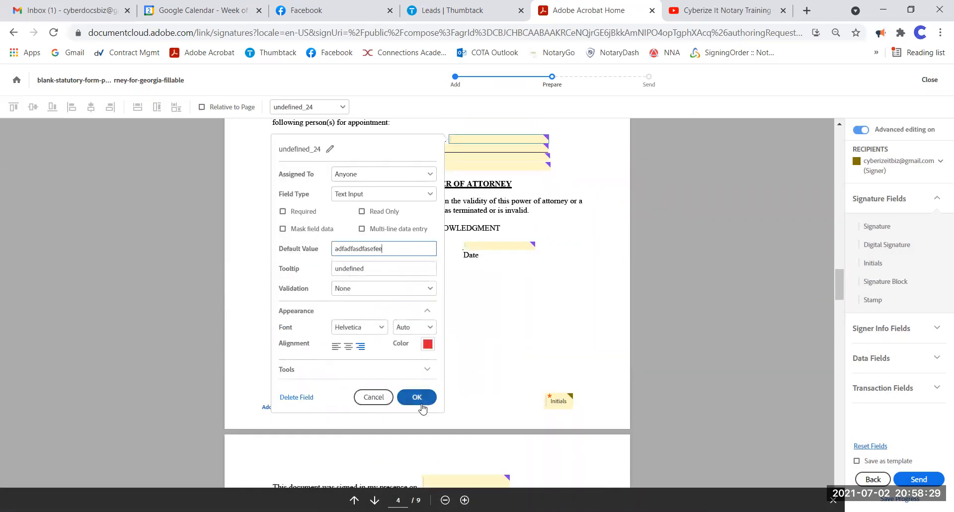
click(420, 397)
scroll(551, 254, up, 2)
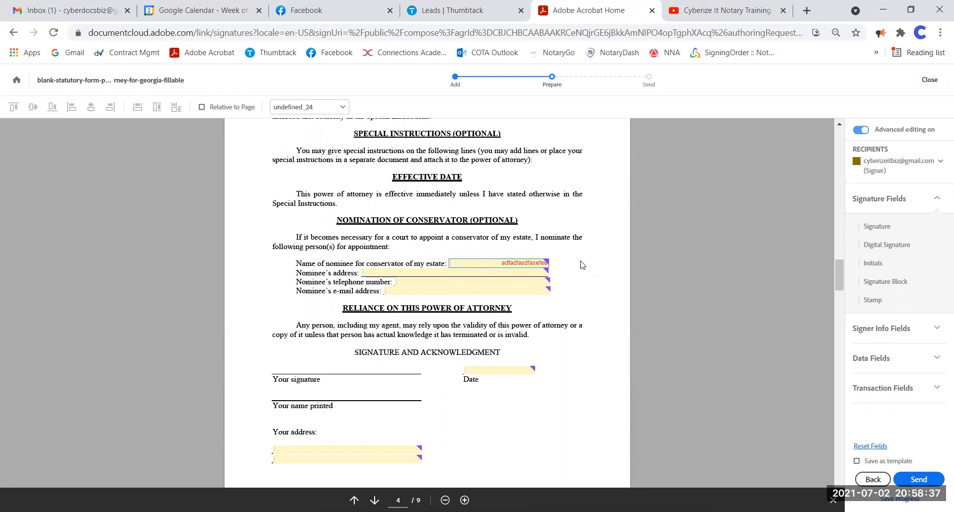
Step: Place the first signer's Signature field on the Your signature line and a Name field on the Your name printed line
scroll(545, 262, down, 1)
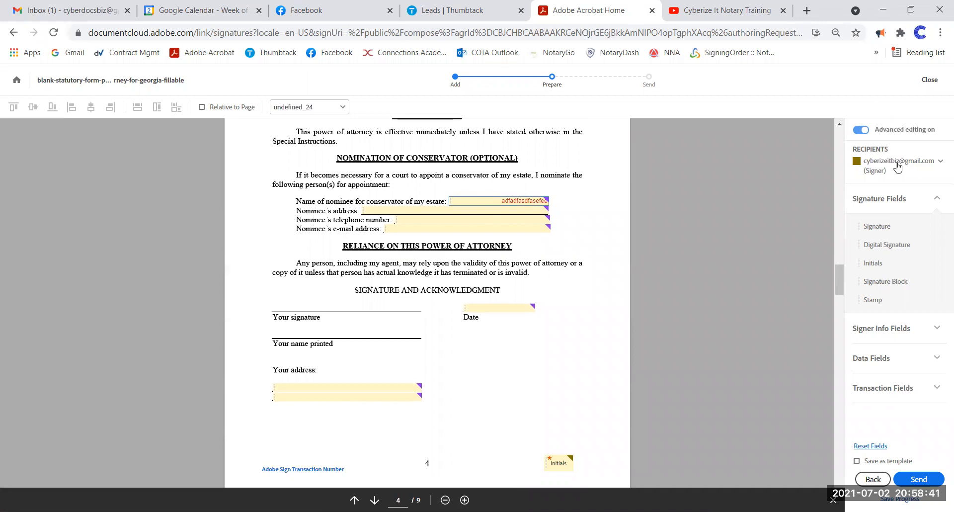
mouse_move(877, 226)
mouse_down()
mouse_move(648, 231)
mouse_move(279, 303)
mouse_up()
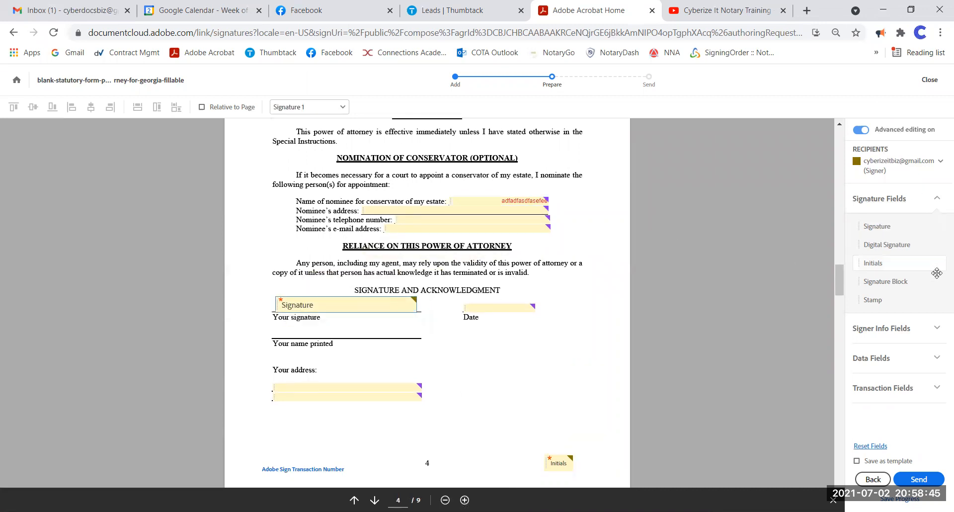
click(890, 328)
drag(423, 340, 283, 331)
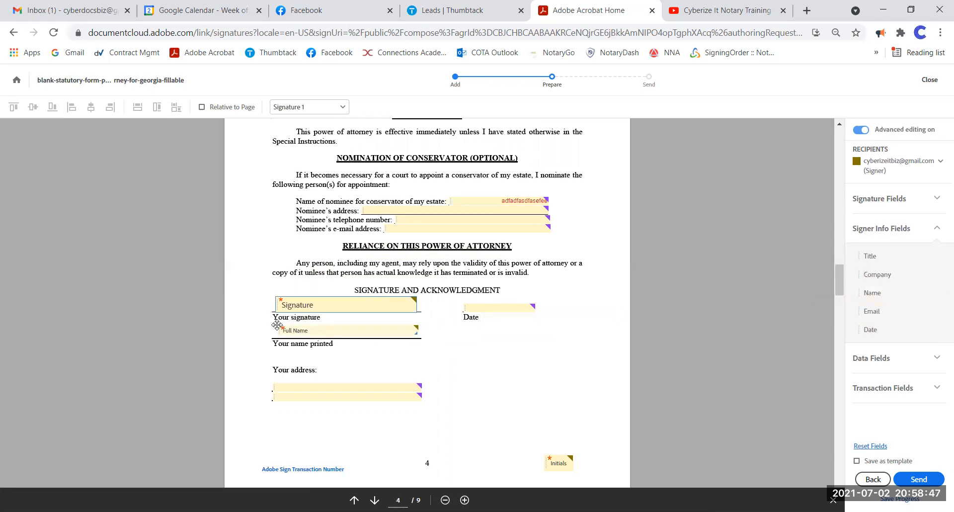
Step: Replace the existing date field beside the principal's signature with the first signer's Date field
scroll(526, 266, down, 3)
click(502, 179)
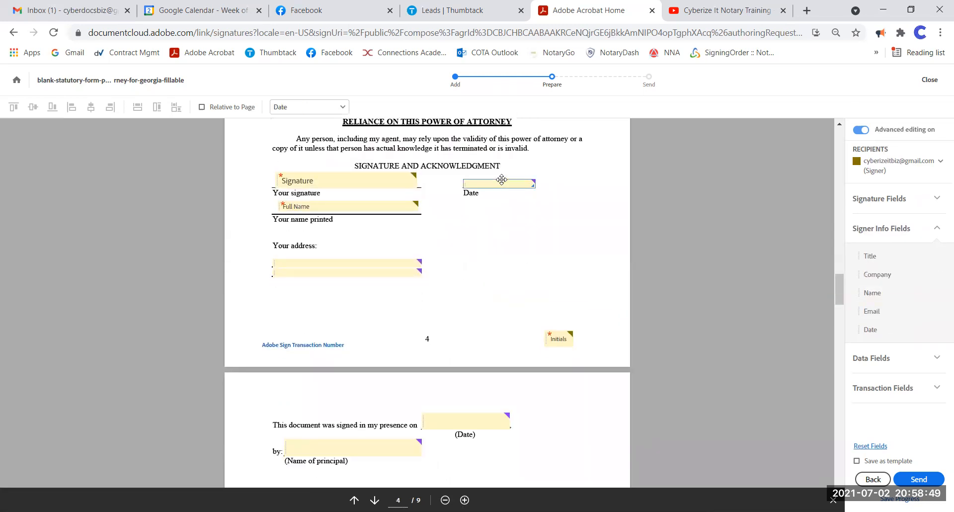
key(Delete)
drag(875, 330, 818, 330)
Step: Choose a date format for the first signer's Date field on page 4
click(494, 181)
right_click(495, 181)
click(541, 228)
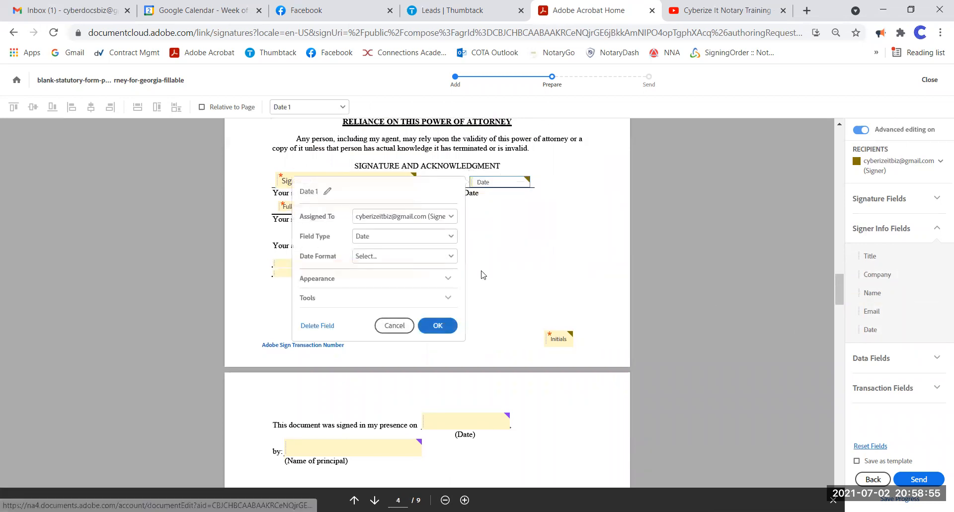
click(447, 256)
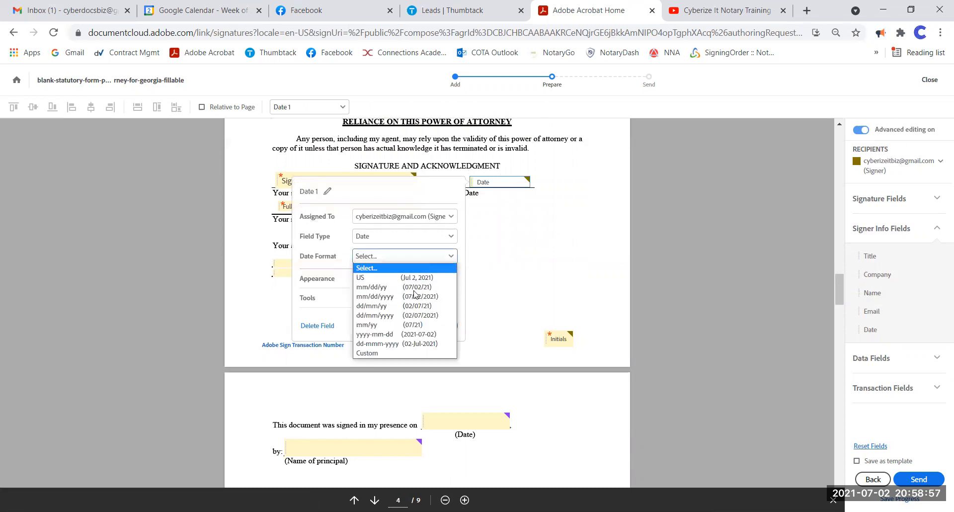
click(441, 282)
click(438, 326)
Step: Make the first Your address line on page 4 a required field
click(383, 261)
right_click(385, 262)
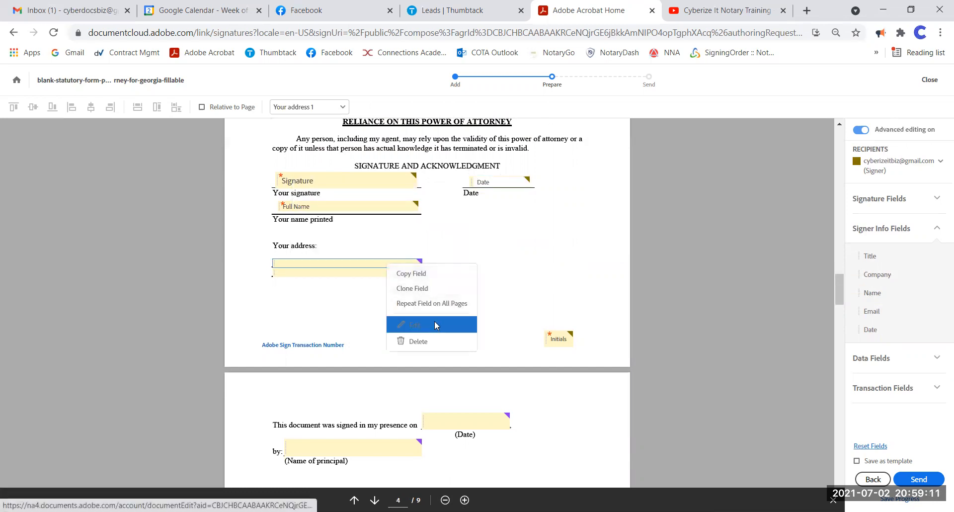
click(435, 323)
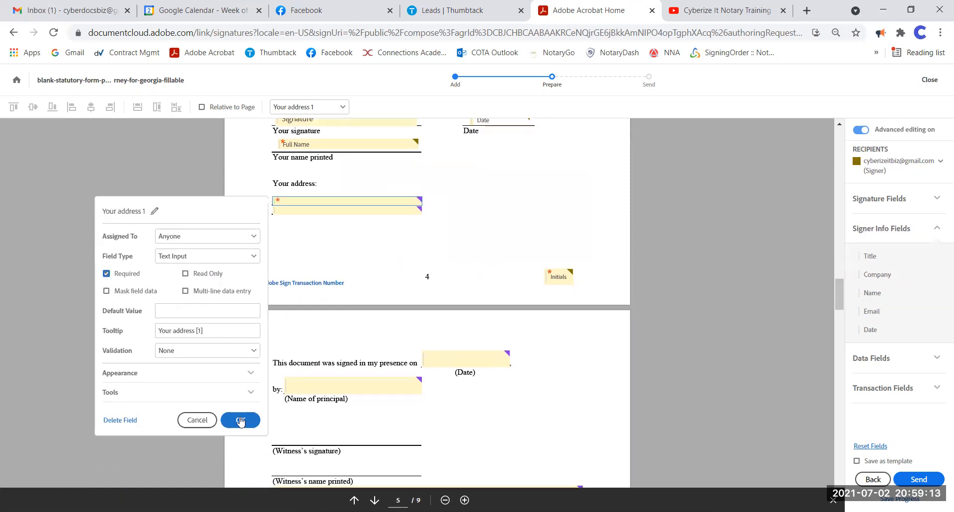
click(240, 421)
Step: Assign the second Your address line to the first signer and make it required
right_click(338, 210)
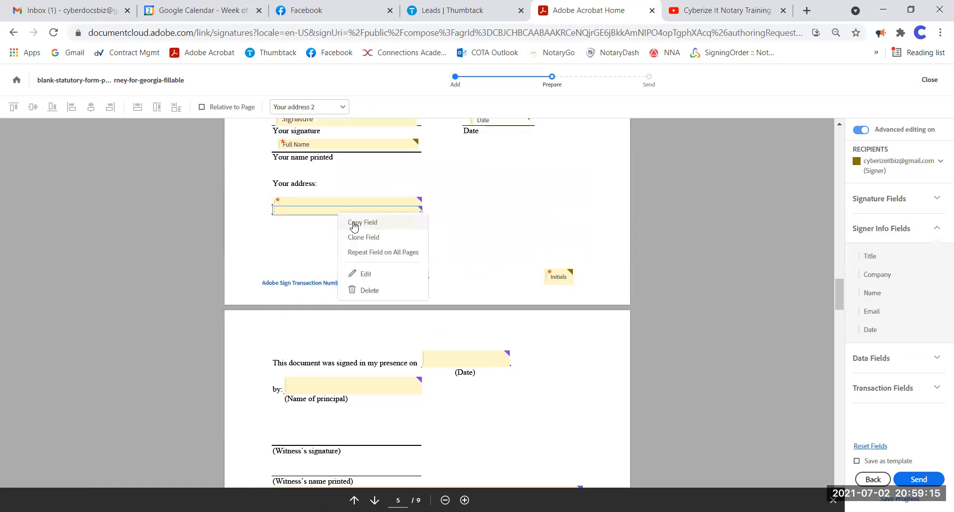
click(370, 273)
click(202, 245)
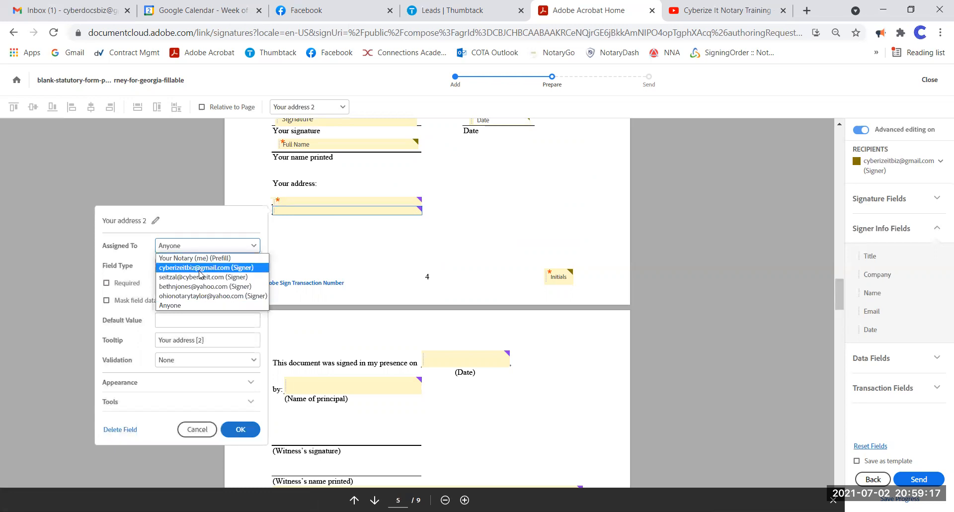
click(201, 262)
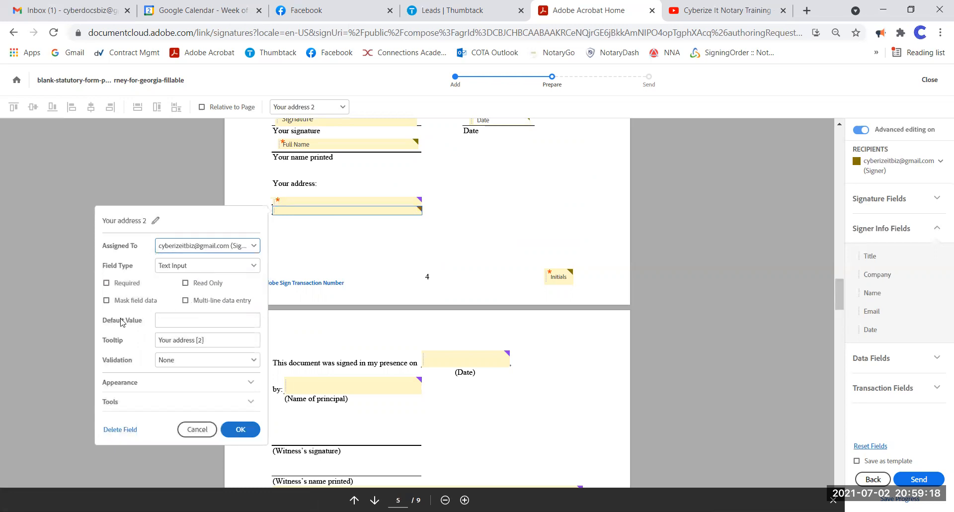
click(237, 430)
Step: Assign the first Your address line to the first signer
click(338, 201)
right_click(338, 201)
click(381, 264)
click(175, 239)
click(193, 252)
click(240, 420)
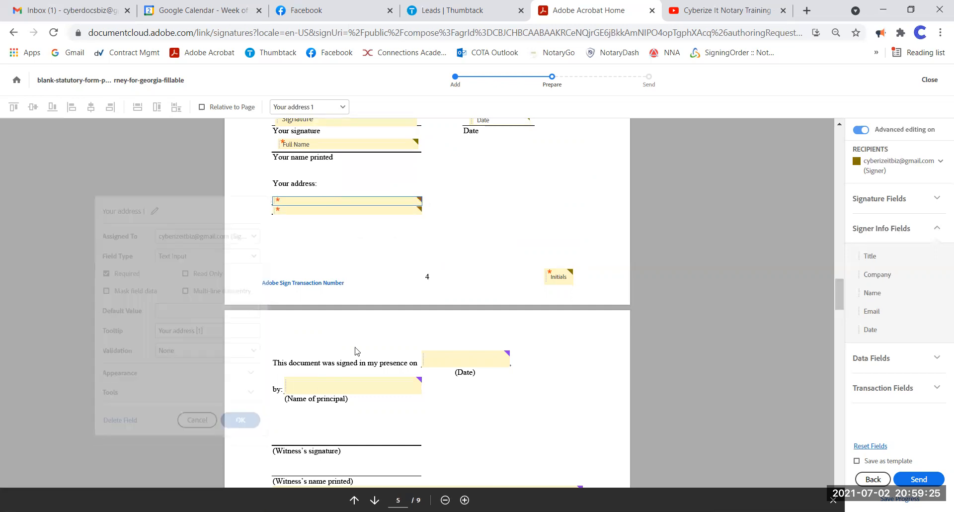
Step: Replace the Date and Name of principal fields on page 5 with the first signer's Date and Name fields
scroll(492, 236, down, 4)
click(457, 170)
key(Delete)
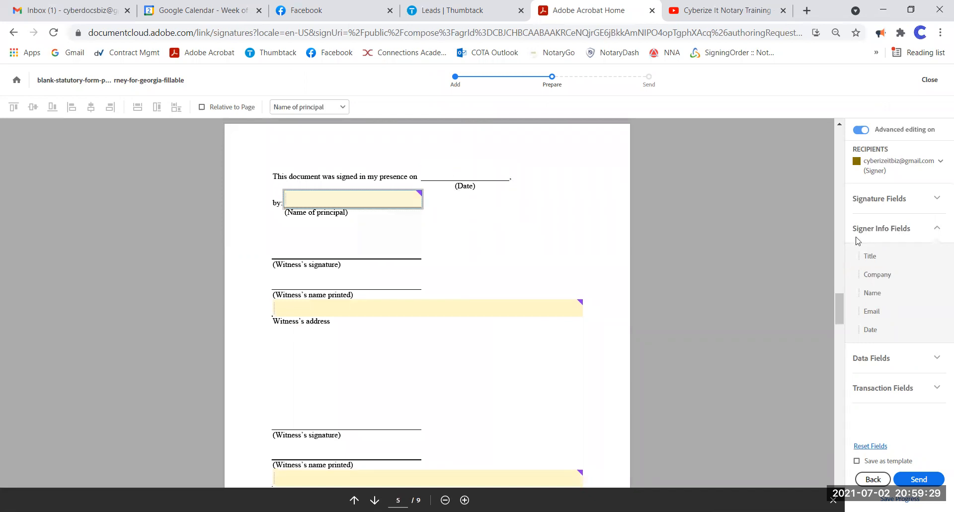
drag(912, 328, 431, 166)
click(393, 199)
key(Delete)
drag(890, 293, 287, 193)
Step: Assign the first Witness's address field on page 5 to the second signer and make it required
scroll(448, 231, down, 1)
click(438, 243)
right_click(437, 243)
click(486, 304)
click(208, 277)
click(203, 308)
click(127, 315)
click(240, 461)
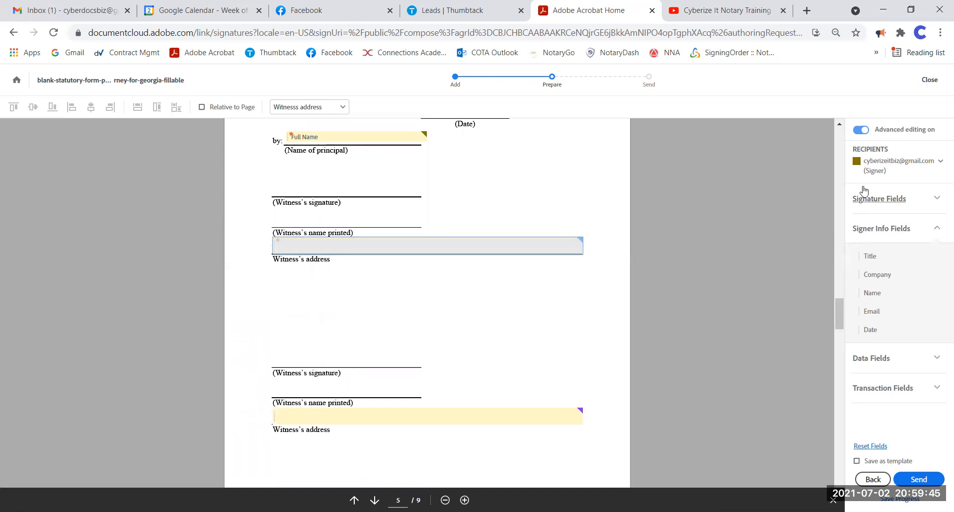
Step: Place the second signer's Signature and Name fields on the first witness's signature and printed name lines
click(867, 167)
click(885, 255)
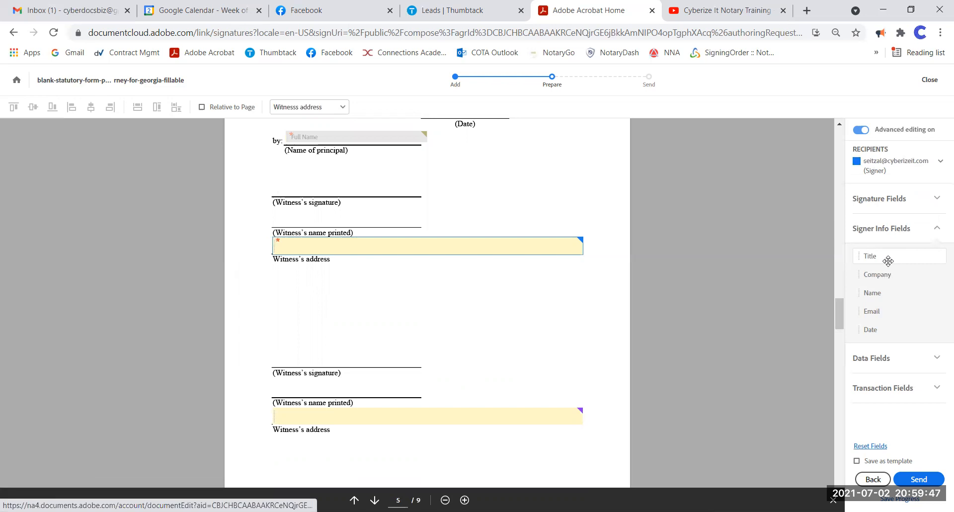
click(880, 199)
drag(878, 226, 282, 191)
click(886, 329)
mouse_move(884, 331)
mouse_down()
mouse_move(547, 199)
mouse_move(277, 208)
mouse_up()
click(280, 214)
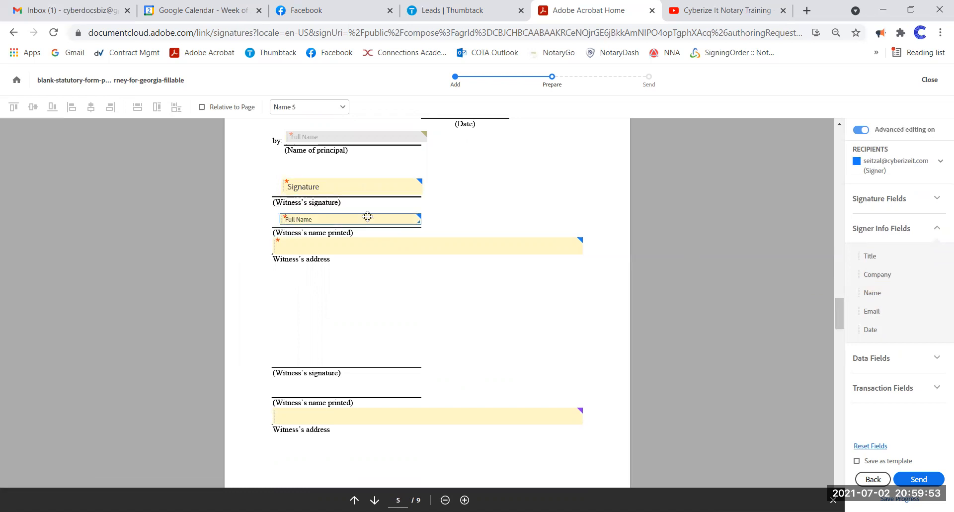
scroll(426, 217, down, 3)
click(888, 164)
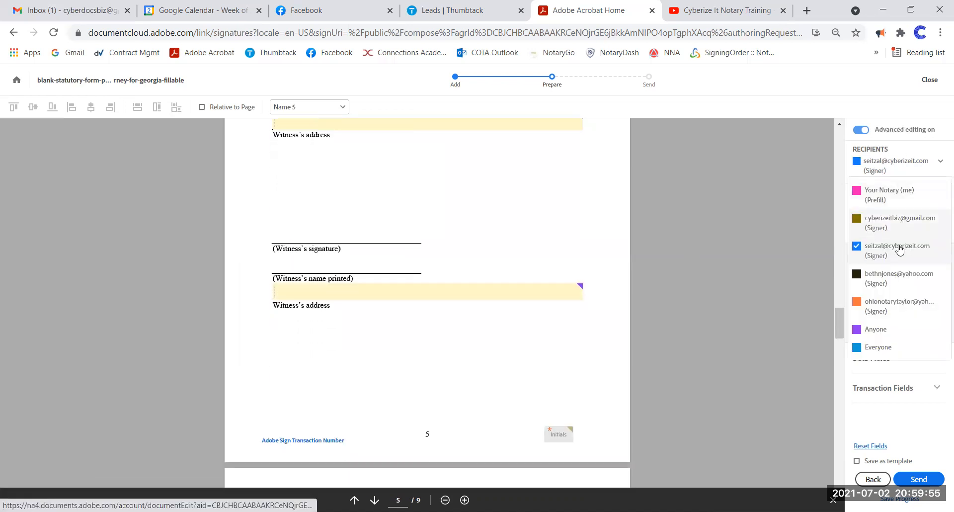
click(899, 277)
click(884, 163)
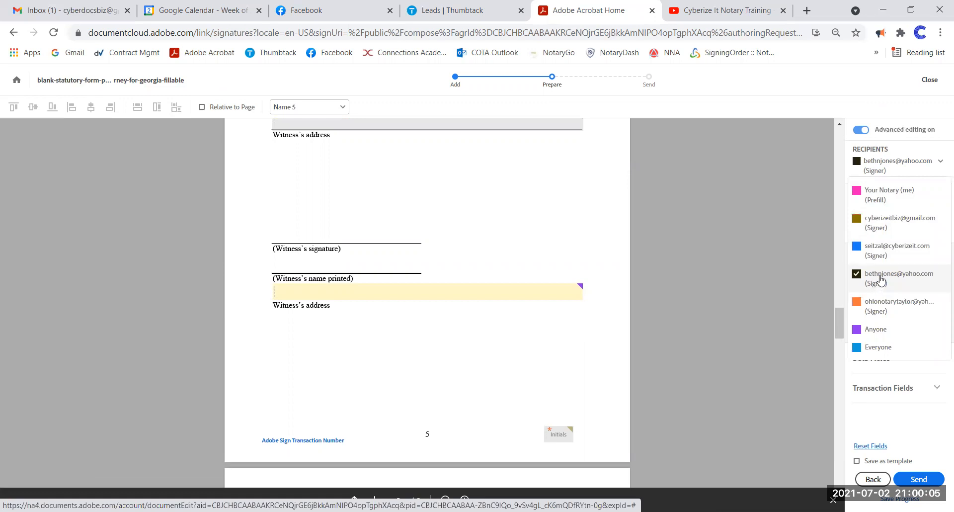
click(890, 195)
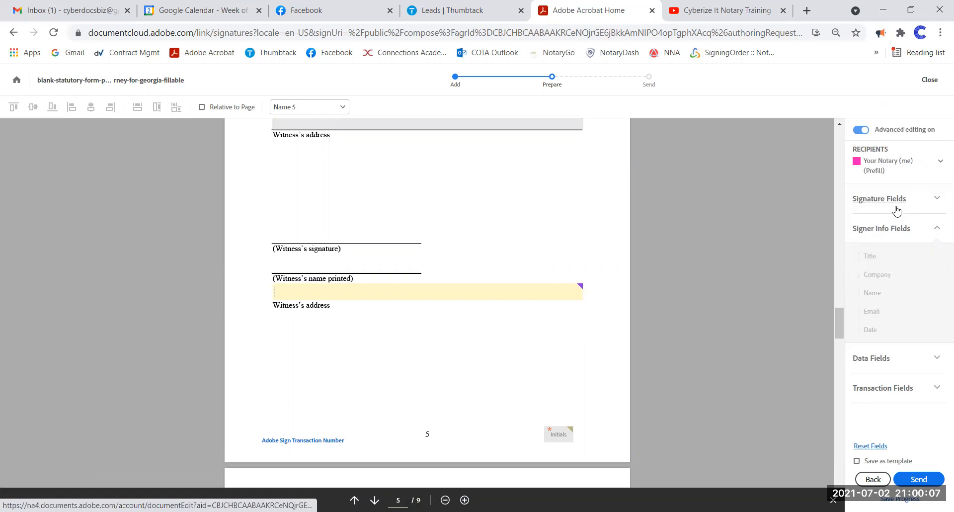
Step: Place a Signature field for the fourth signer on the second witness's signature line on page 5
click(879, 199)
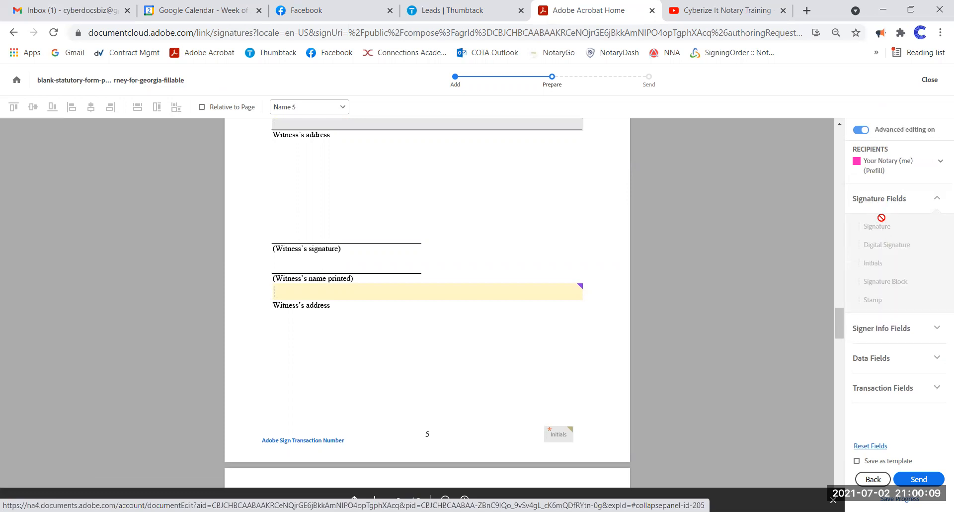
click(880, 164)
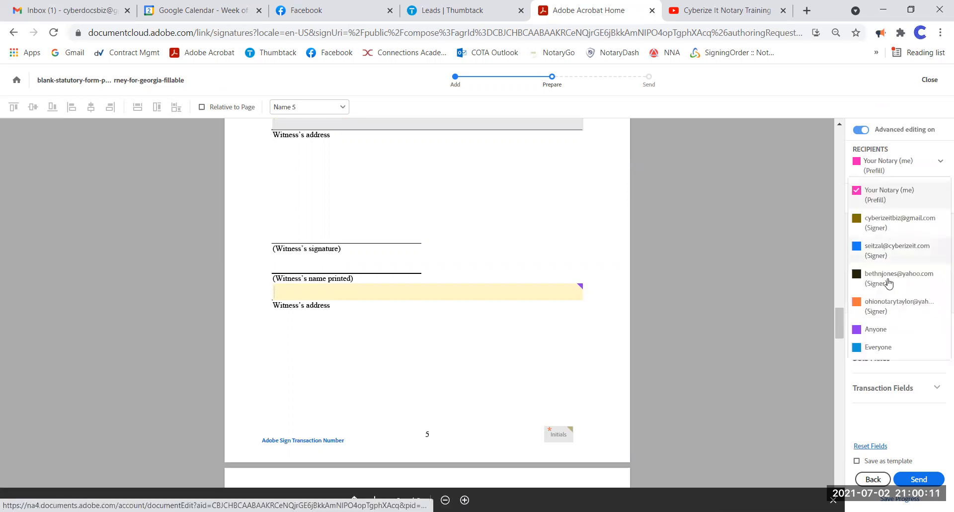
click(890, 305)
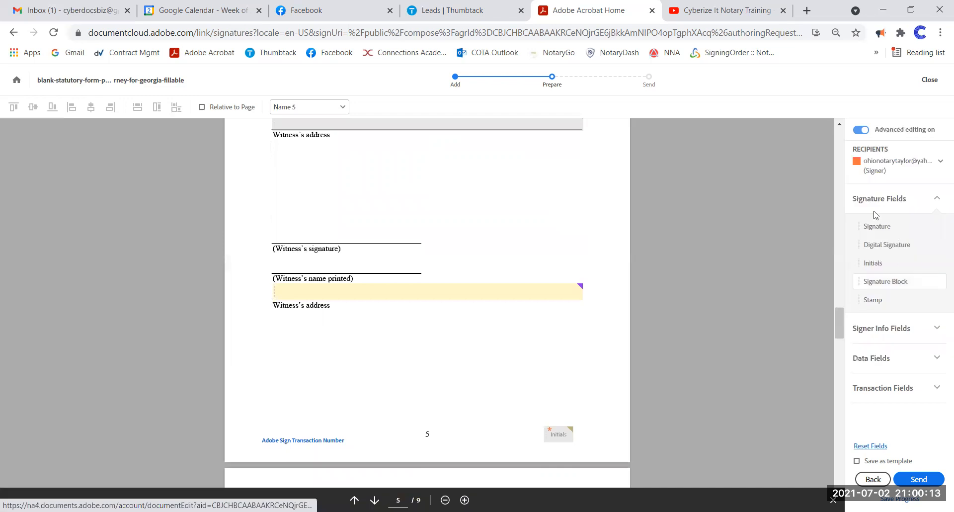
mouse_move(879, 230)
mouse_down()
mouse_move(316, 199)
mouse_move(273, 222)
mouse_move(737, 239)
mouse_move(273, 213)
mouse_move(276, 228)
mouse_up()
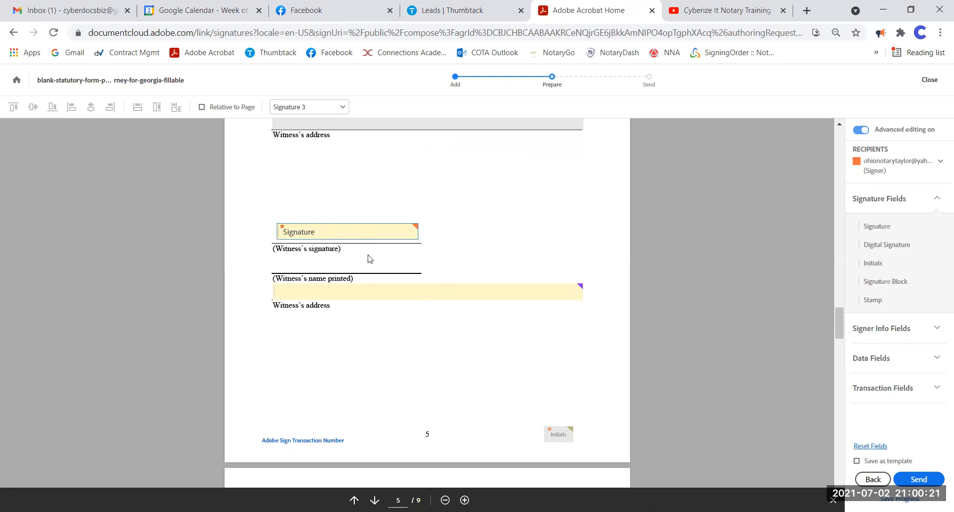
Step: Place the fourth signer's Name field on the second witness's printed name line, and make that witness's address field required and assigned to the same signer
click(895, 328)
mouse_move(873, 293)
mouse_down()
mouse_move(297, 249)
mouse_move(273, 257)
mouse_up()
click(357, 294)
right_click(359, 296)
click(417, 359)
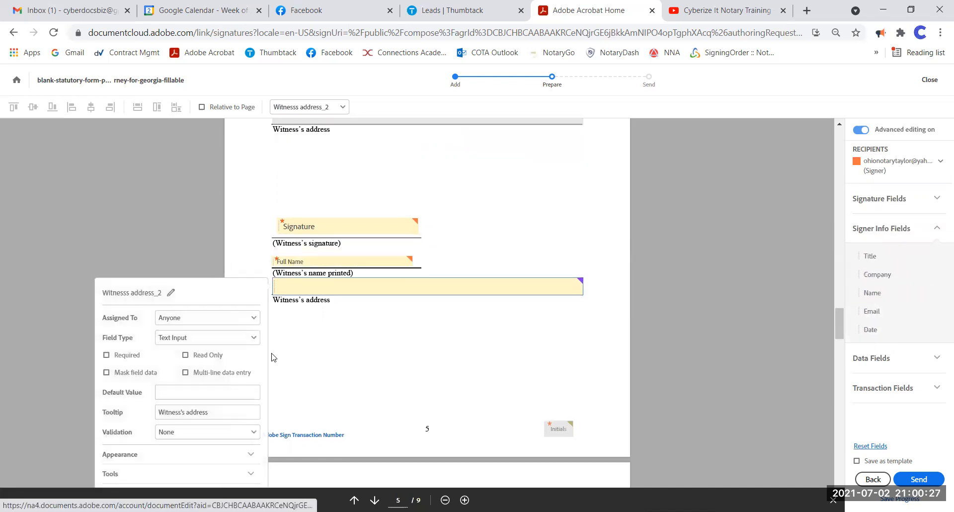
click(107, 273)
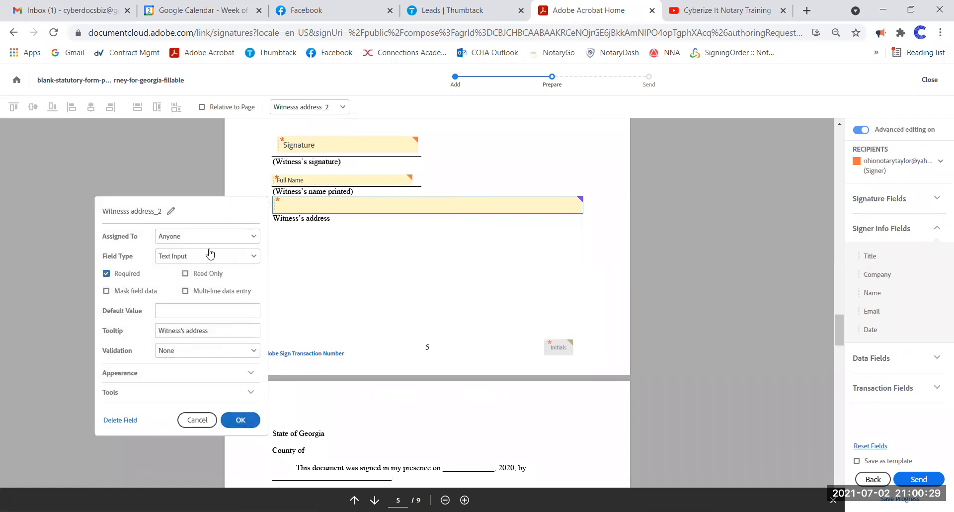
click(207, 237)
click(200, 287)
click(240, 420)
Step: Return to the start of the document and review the fields assigned to the first signer through page 2
scroll(497, 247, down, 1)
scroll(500, 243, up, 4)
scroll(503, 240, up, 10)
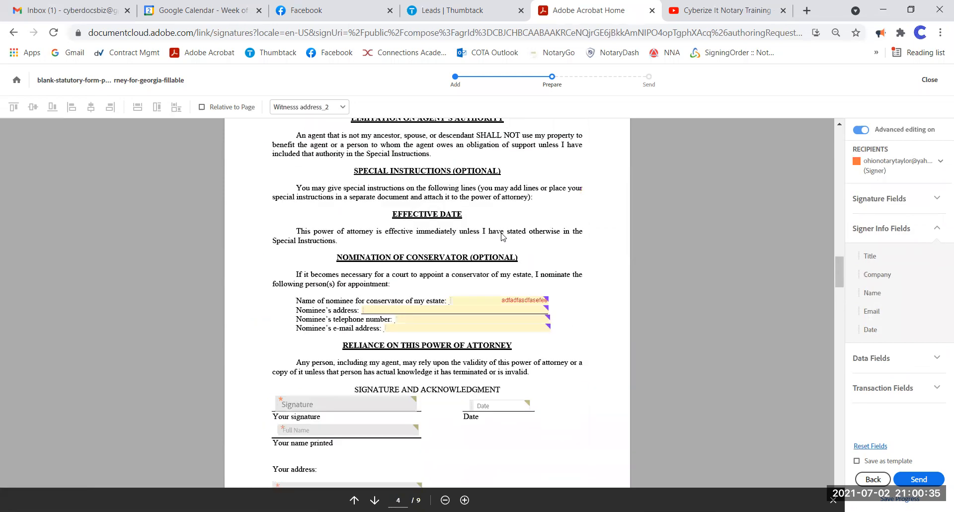
scroll(503, 237, up, 15)
scroll(503, 237, up, 15)
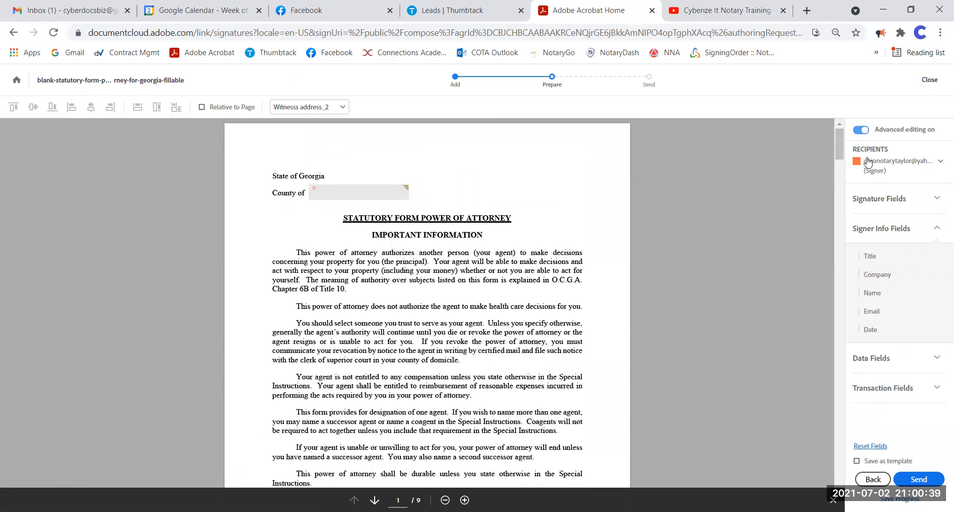
click(868, 161)
click(887, 226)
scroll(512, 264, down, 4)
scroll(512, 263, down, 10)
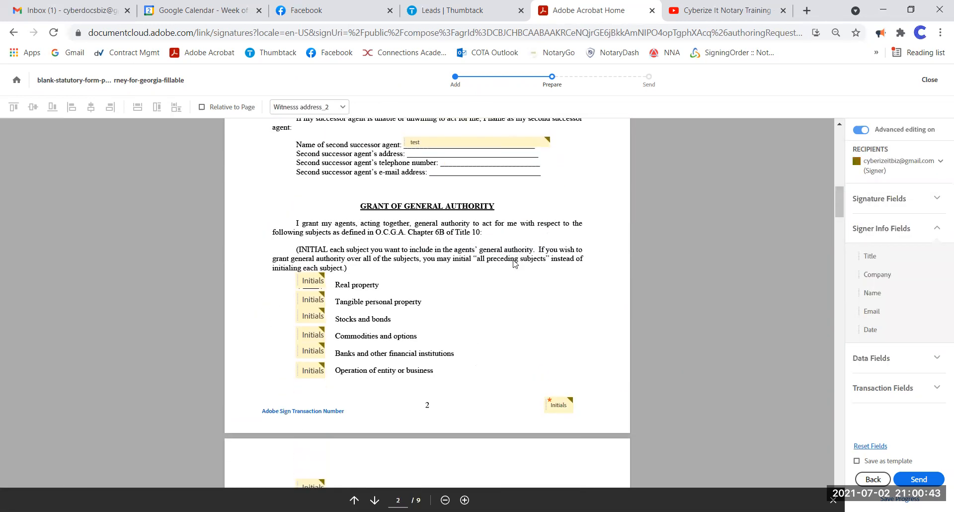
scroll(515, 264, down, 2)
Step: Review the second signer's fields through the witness section on page 5, and check the third signer's fields there
click(888, 169)
click(890, 260)
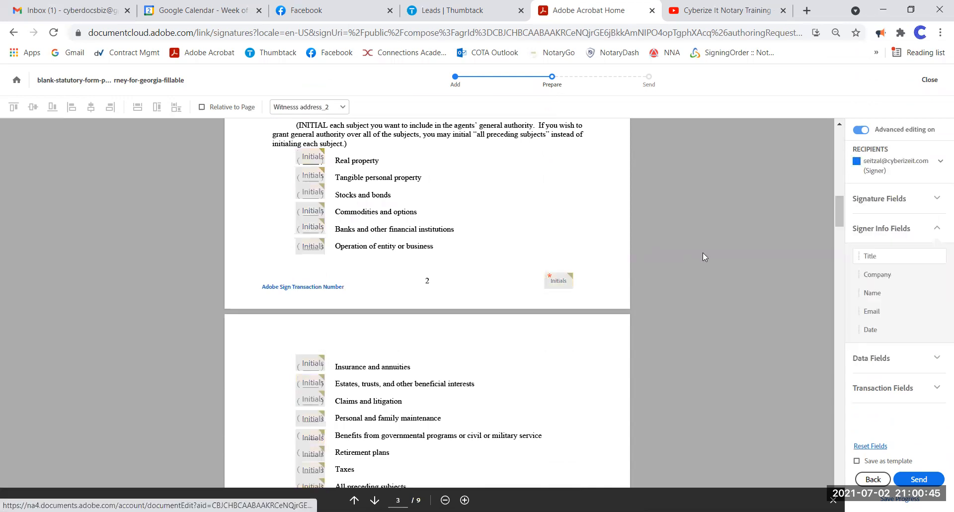
scroll(537, 254, up, 5)
scroll(528, 248, up, 5)
scroll(520, 254, down, 15)
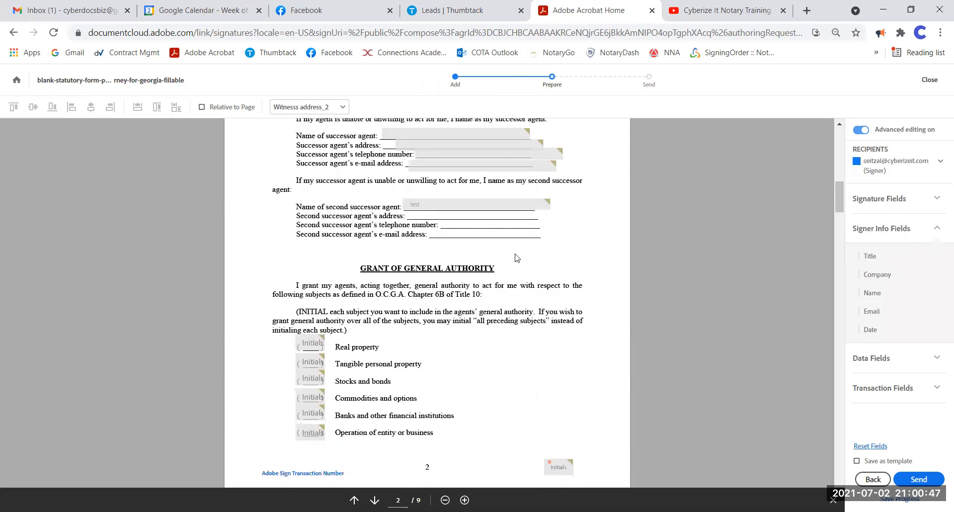
scroll(517, 254, down, 14)
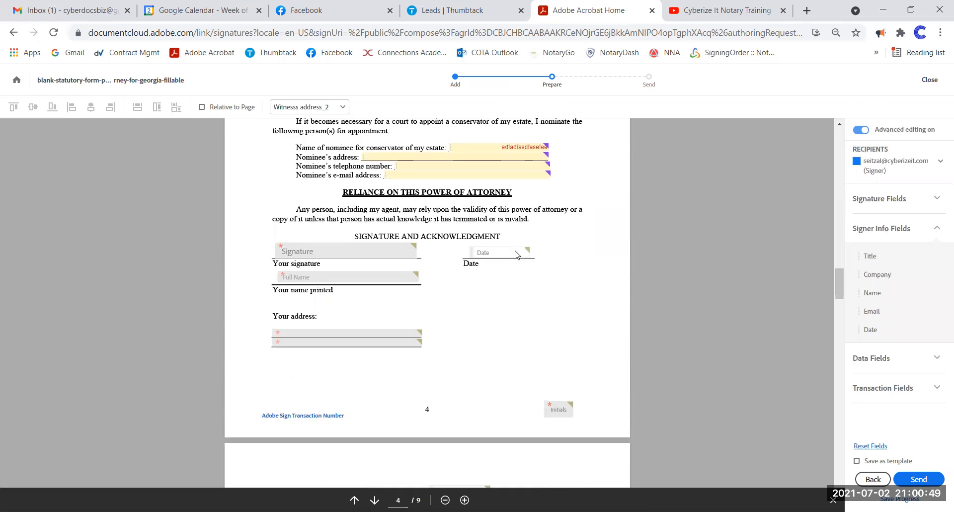
scroll(431, 209, up, 10)
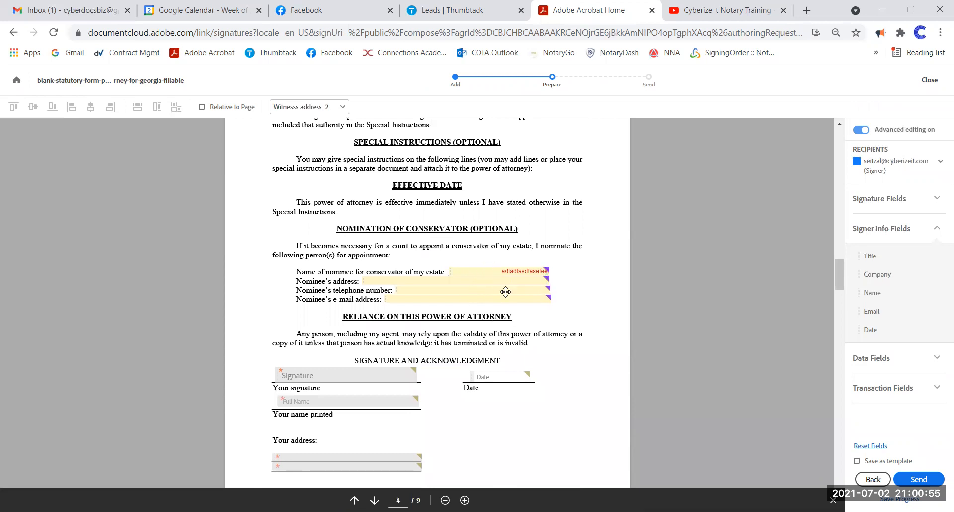
scroll(489, 276, down, 6)
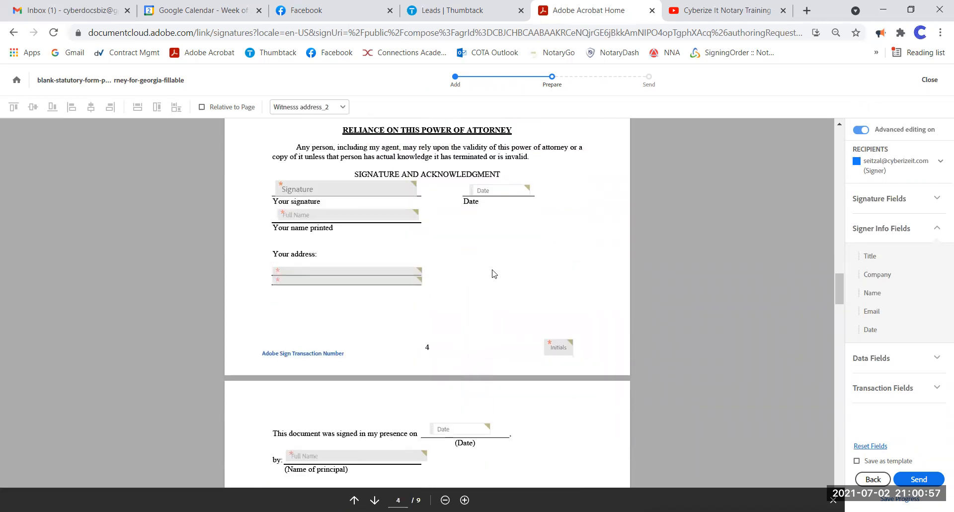
scroll(487, 273, down, 3)
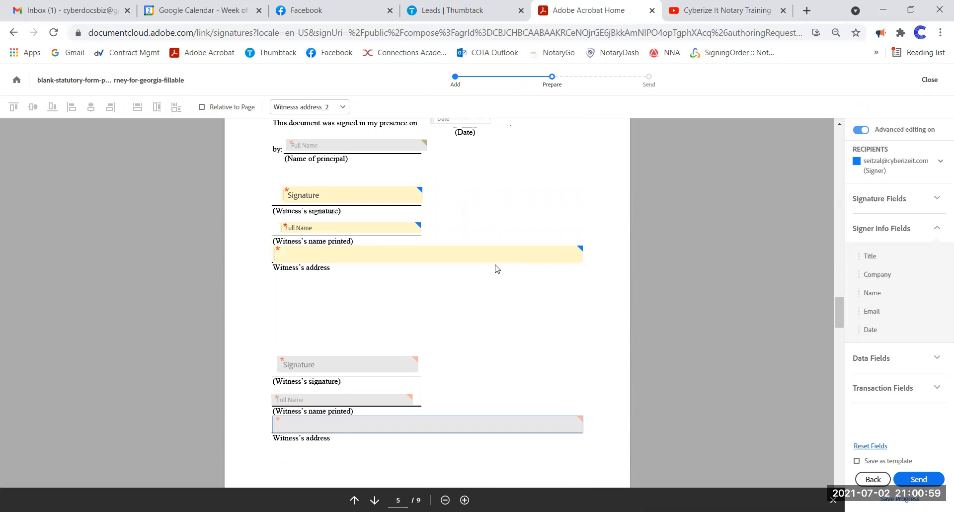
scroll(499, 268, down, 1)
scroll(458, 265, down, 3)
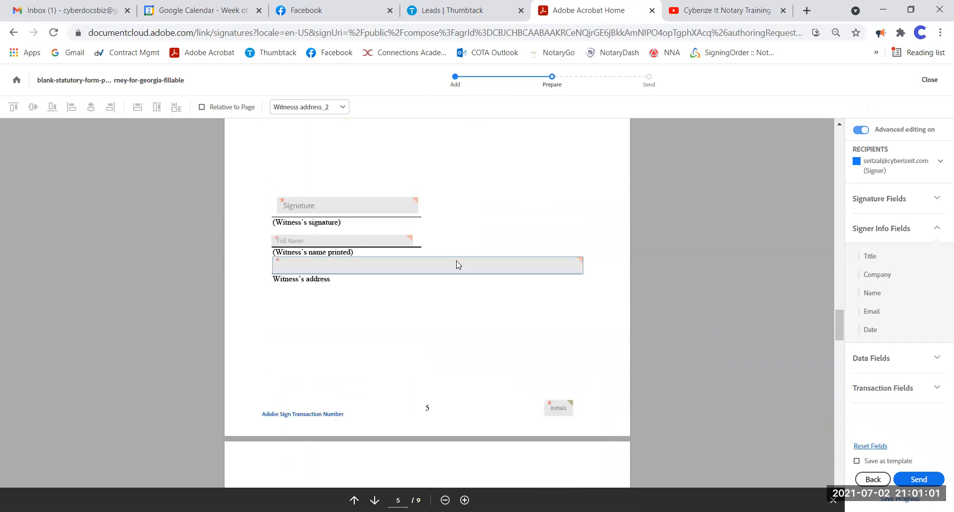
click(887, 171)
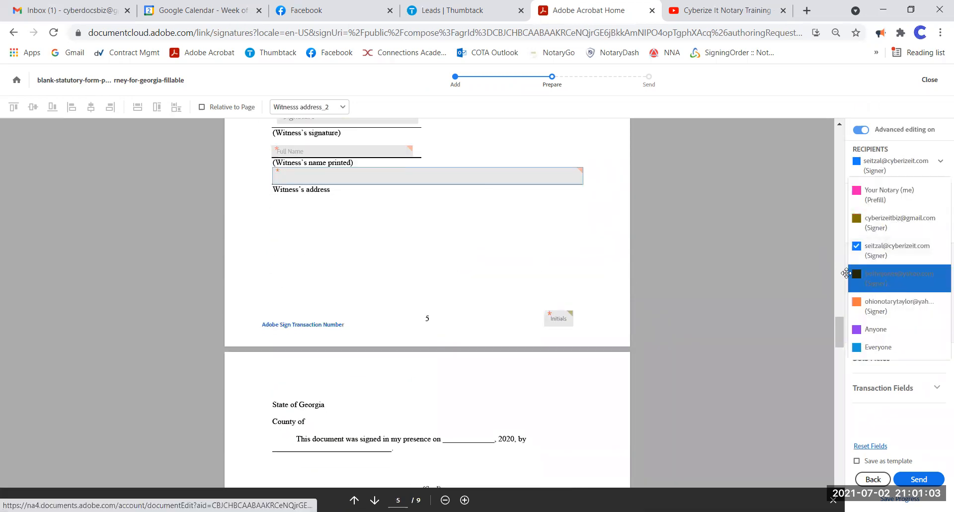
click(887, 275)
Step: Add a read-only text field for the fourth signer over the state name on page 6, with the default value "XXXXXXX OHIO"
click(892, 167)
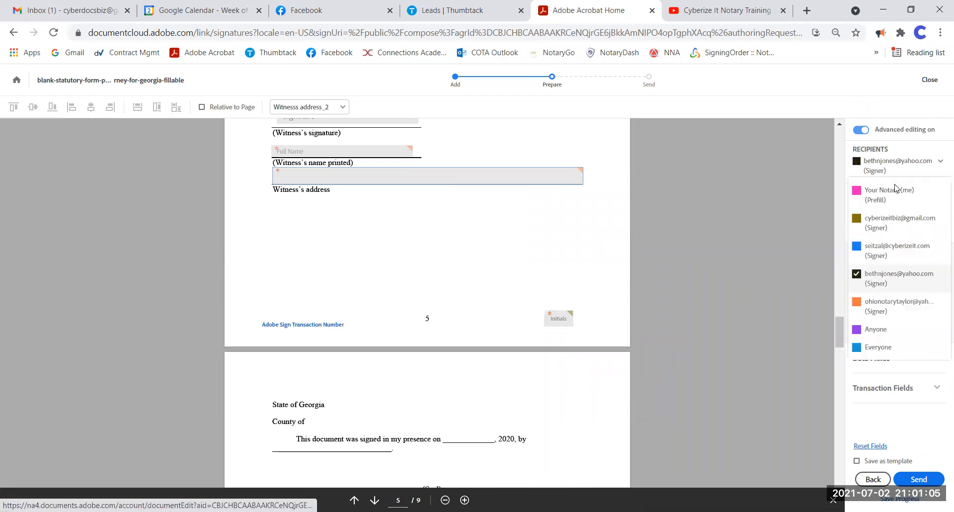
click(891, 304)
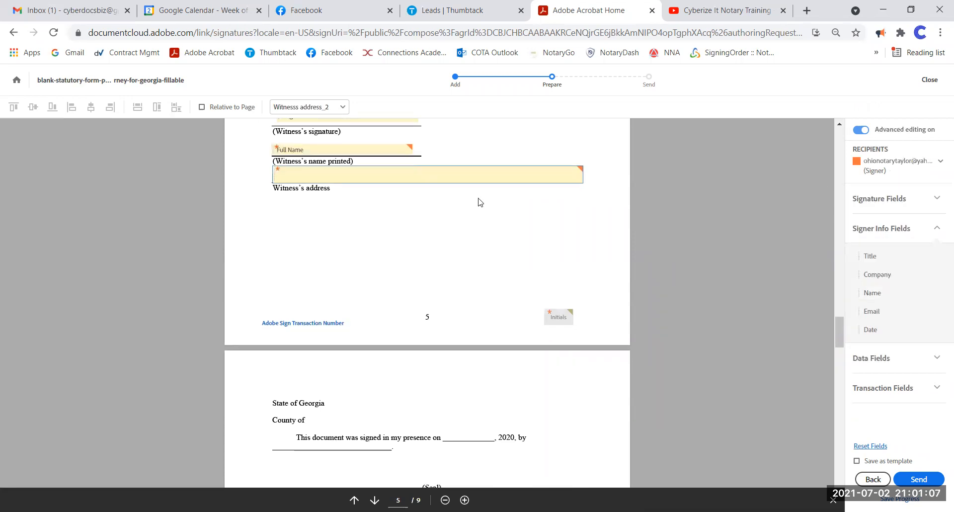
scroll(477, 198, down, 4)
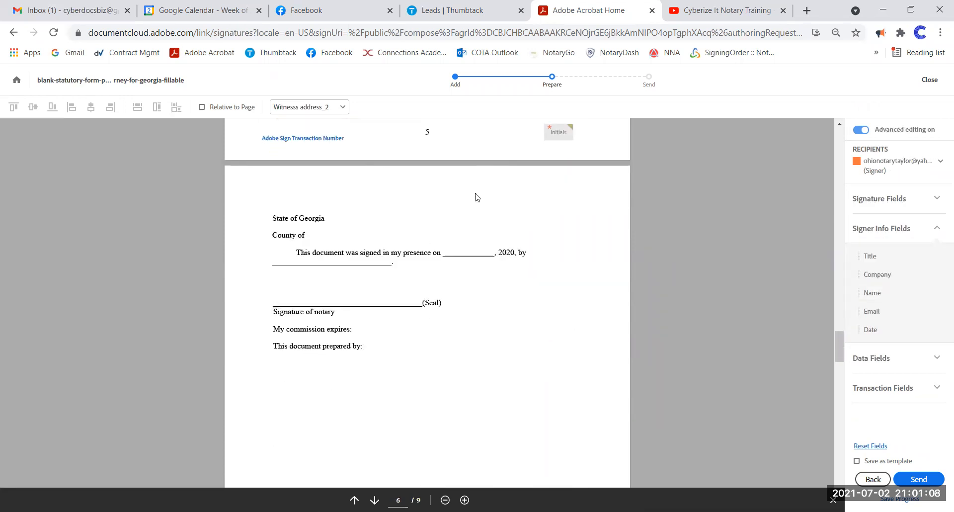
click(887, 360)
drag(888, 283, 330, 156)
right_click(332, 156)
click(350, 217)
click(214, 227)
click(245, 264)
text(XXXXXXX 0)
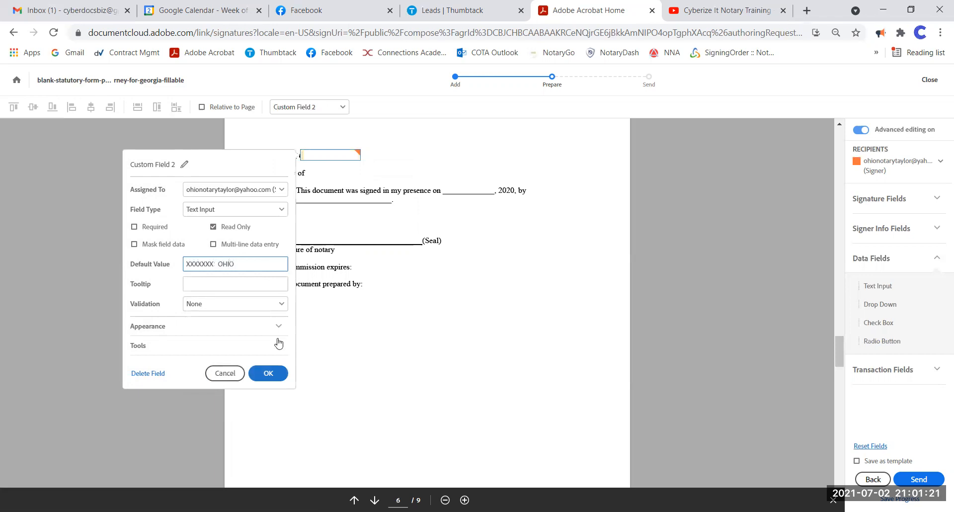
click(269, 373)
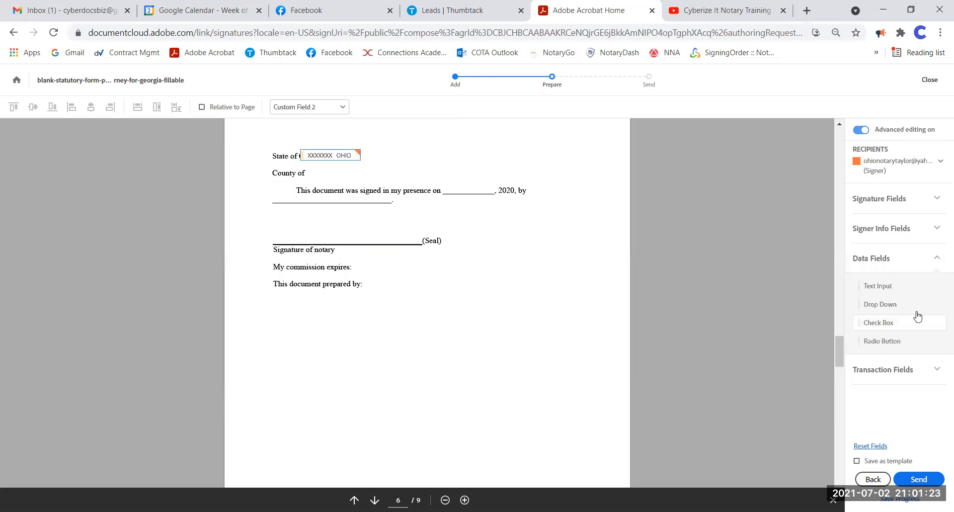
Step: Add a read-only text field after "County of" on page 6 for the fourth signer, with the default value "FRANKLLIN"
drag(879, 286, 311, 167)
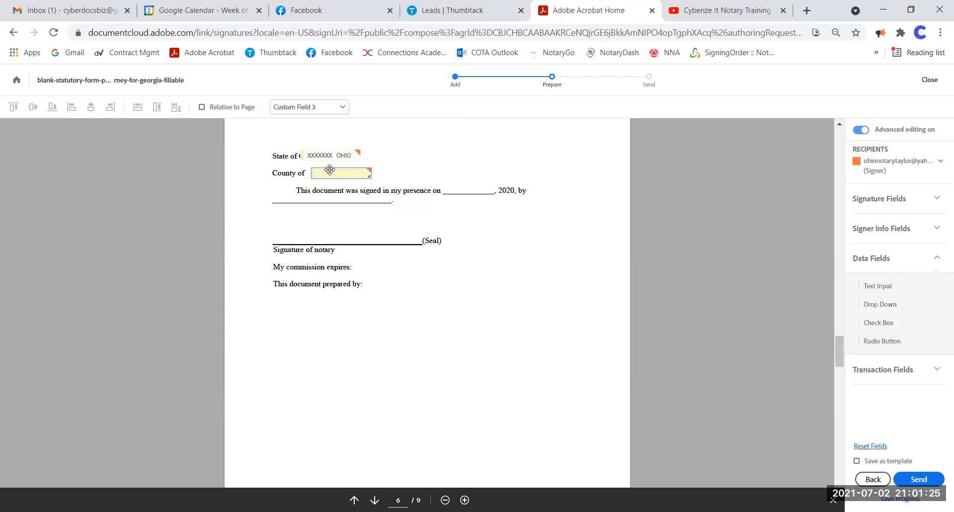
right_click(314, 172)
click(372, 230)
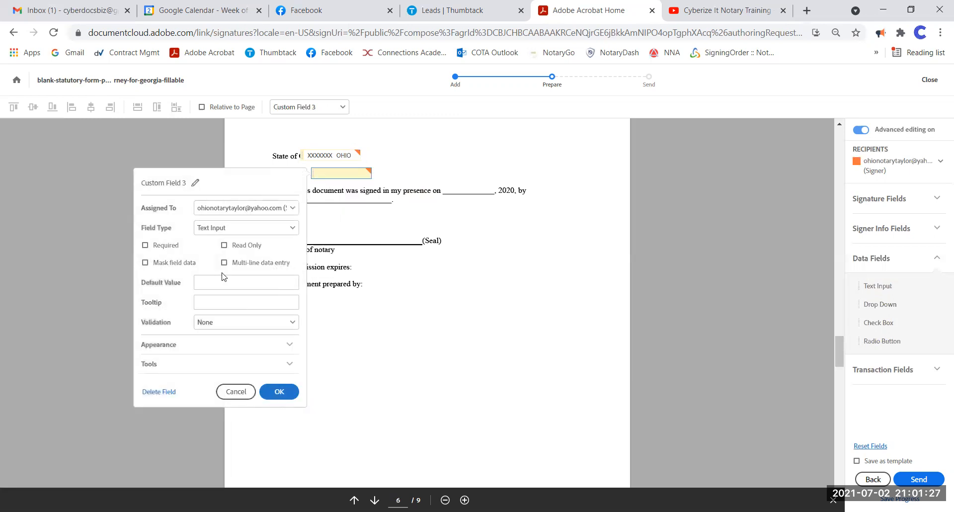
click(222, 282)
text(FRANKLIN)
click(279, 392)
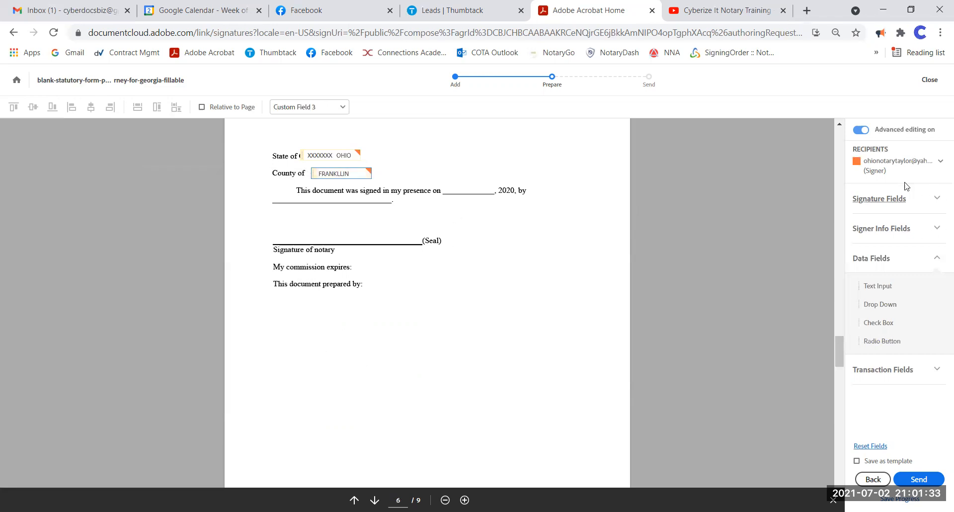
Step: Place the fourth signer's Date, Digital Signature and Stamp fields on the signing date, notary signature and seal areas of page 6
click(887, 229)
drag(933, 330, 439, 181)
click(883, 198)
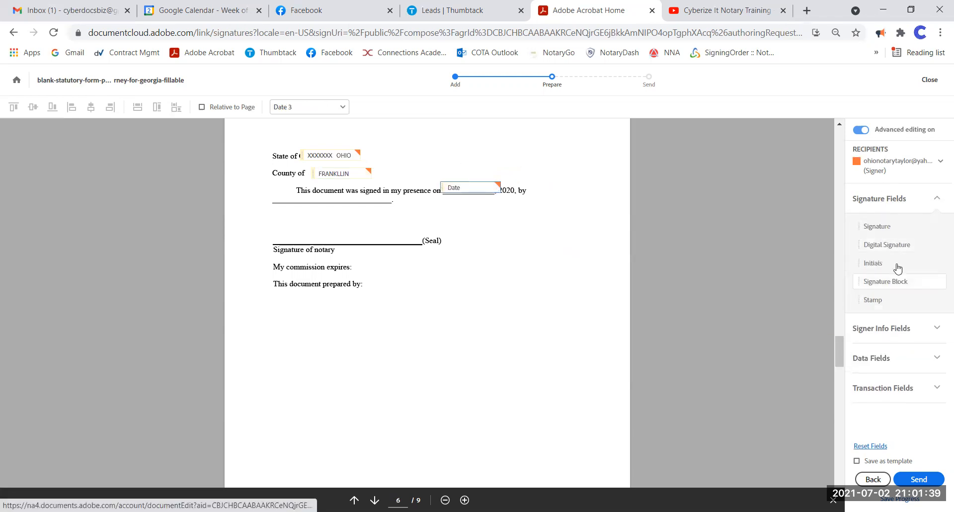
mouse_move(875, 244)
mouse_down()
mouse_move(226, 183)
mouse_move(271, 204)
mouse_move(276, 222)
mouse_up()
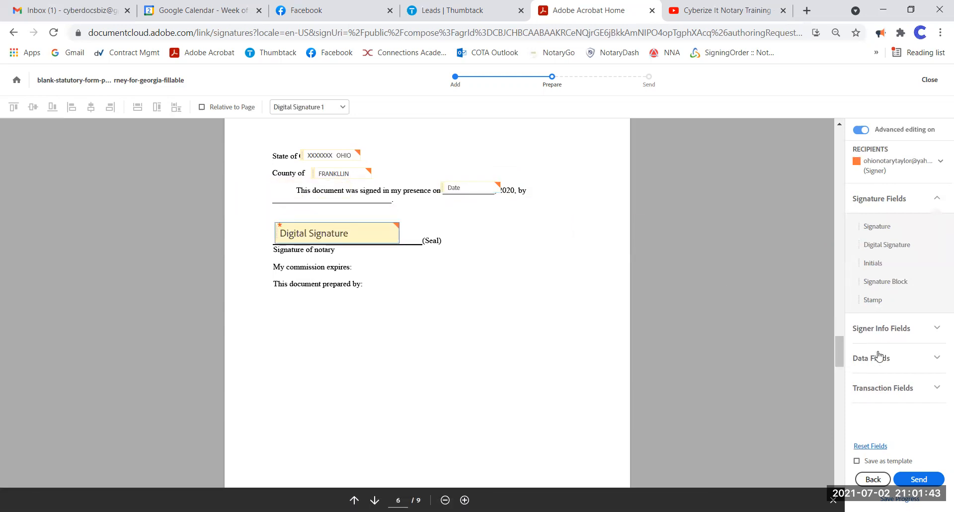
drag(873, 300, 456, 226)
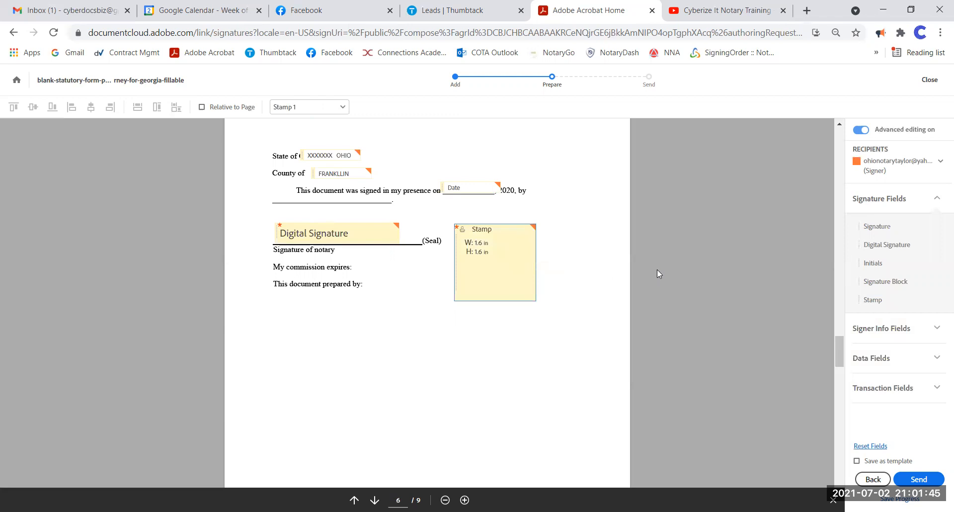
Step: Place a Name field for the first signer on the blank line following "by" in the notary statement on page 6
click(870, 165)
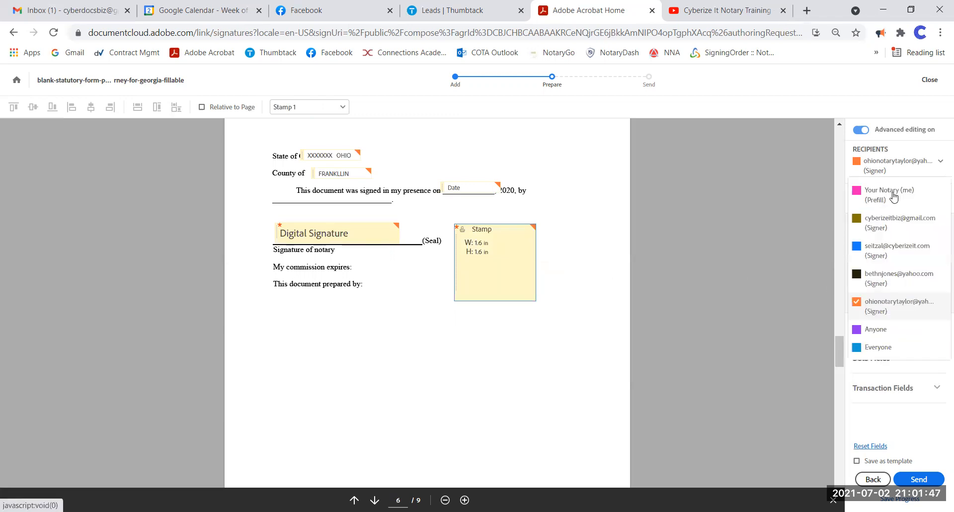
click(897, 223)
click(885, 327)
mouse_move(874, 296)
mouse_down()
mouse_move(817, 298)
mouse_move(268, 196)
mouse_up()
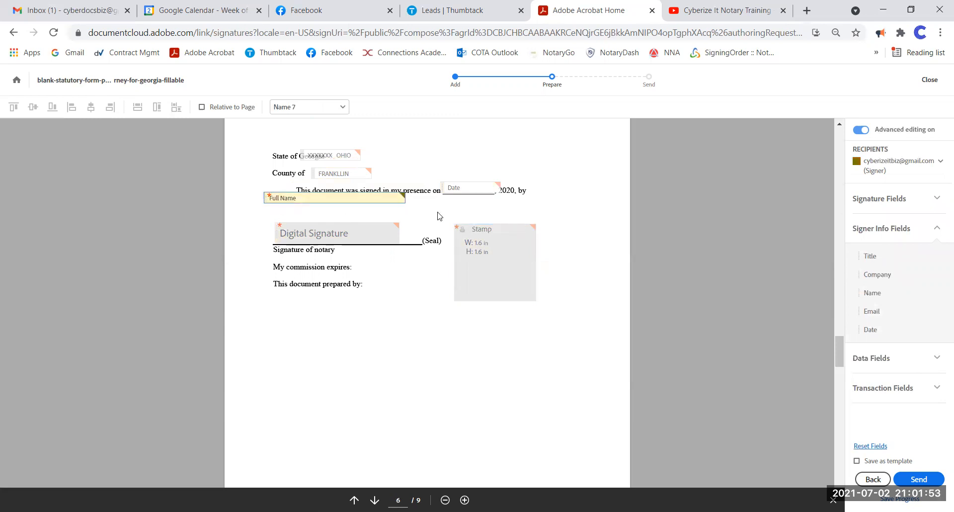
Step: Delete the three existing text fields on the Agent and Successor Agent lines on page 7
scroll(440, 217, down, 10)
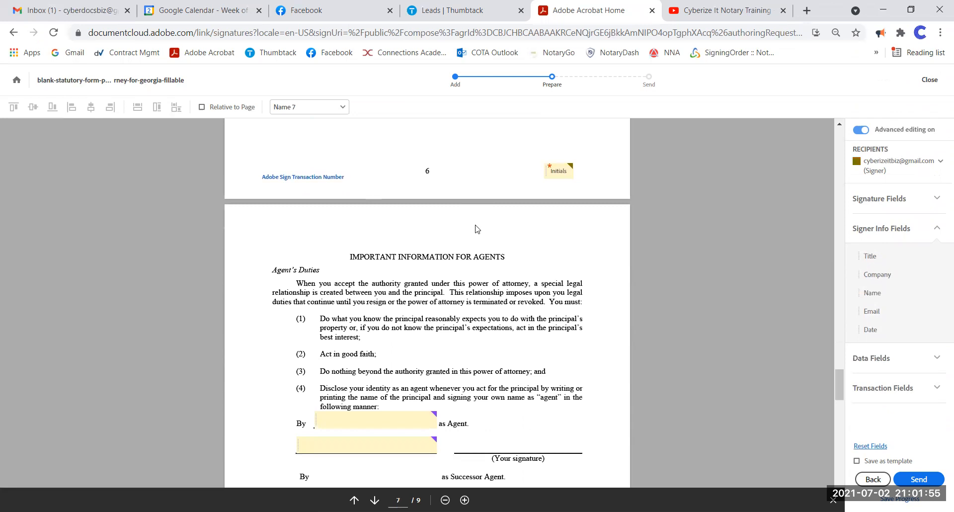
scroll(477, 230, down, 4)
scroll(456, 317, down, 15)
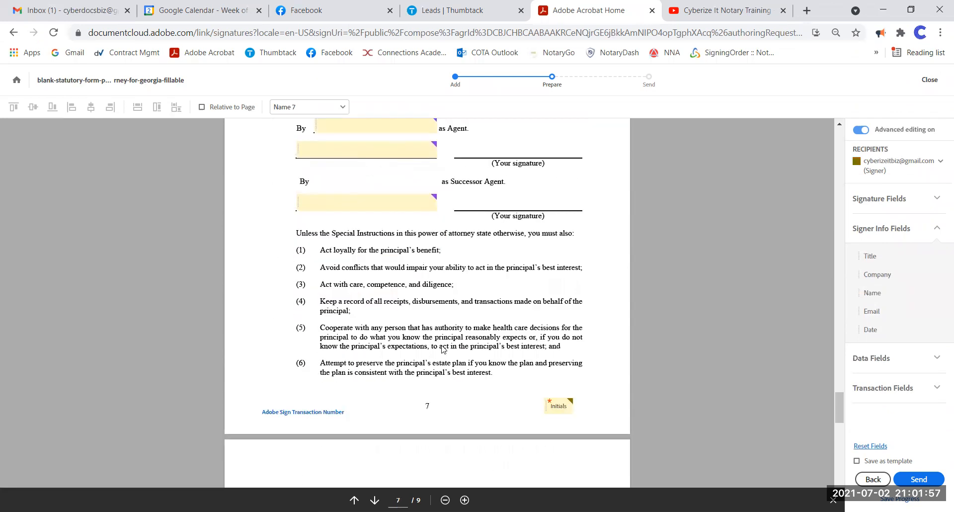
scroll(460, 317, up, 16)
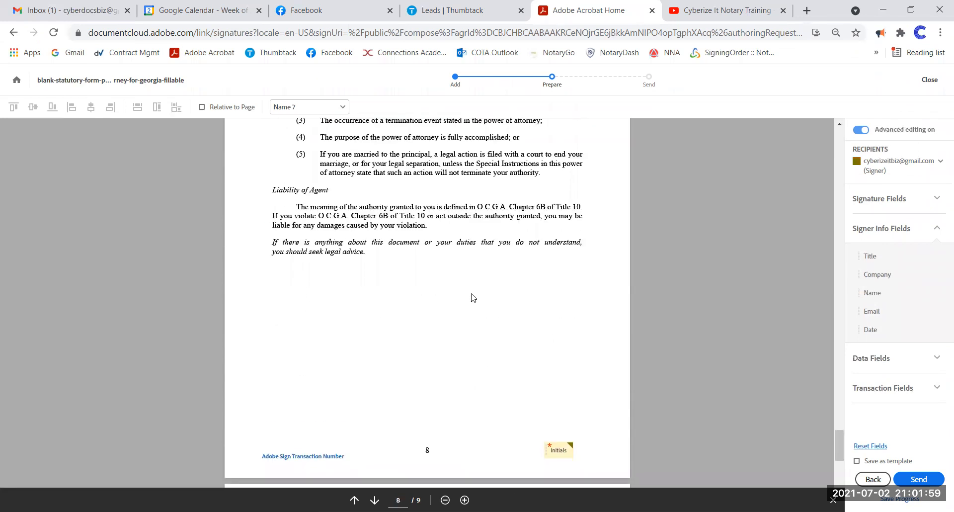
scroll(472, 295, down, 2)
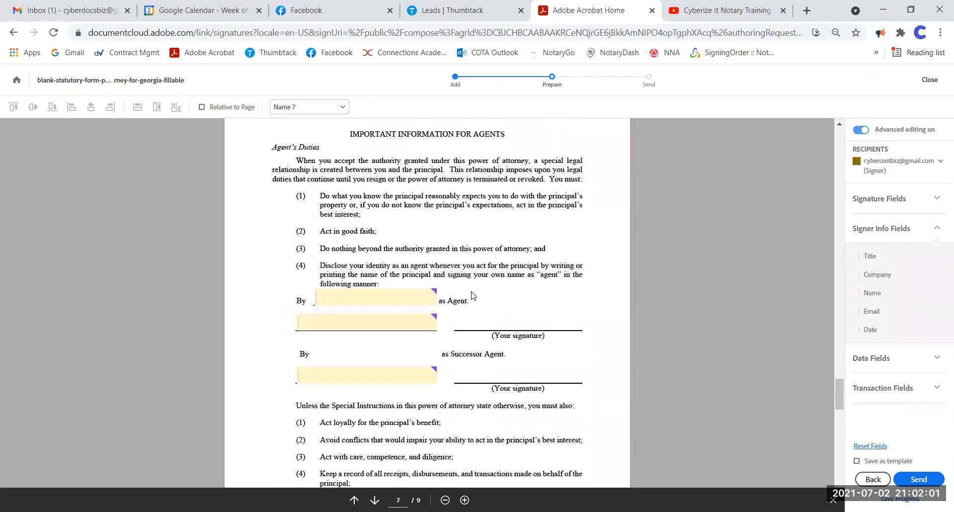
click(404, 283)
key(Delete)
key(Delete)
key(Delete)
scroll(509, 264, up, 4)
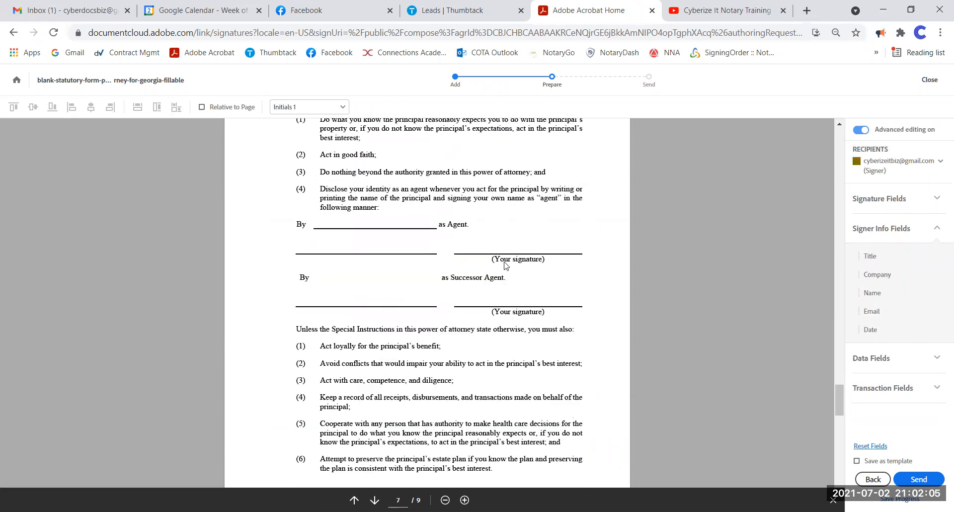
Step: Place the third signer's Name field on the Agent line on page 7, narrowed to fit, and a Signature field on the Agent's signature line
scroll(506, 265, up, 3)
click(907, 174)
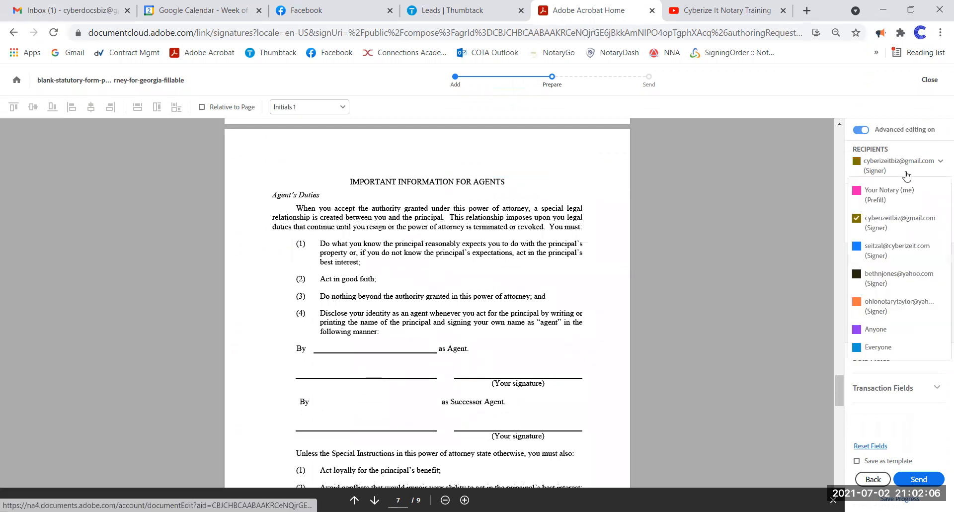
click(916, 272)
click(874, 199)
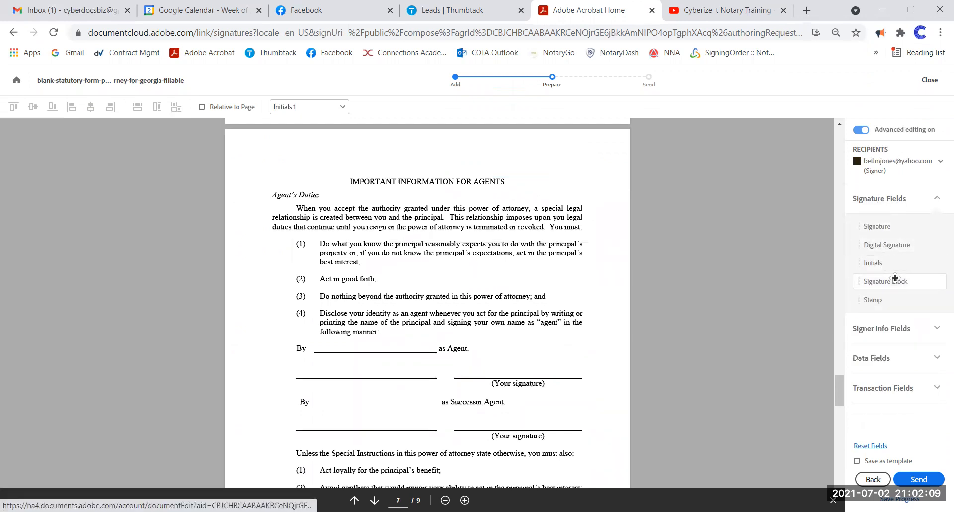
click(891, 328)
drag(890, 314, 310, 341)
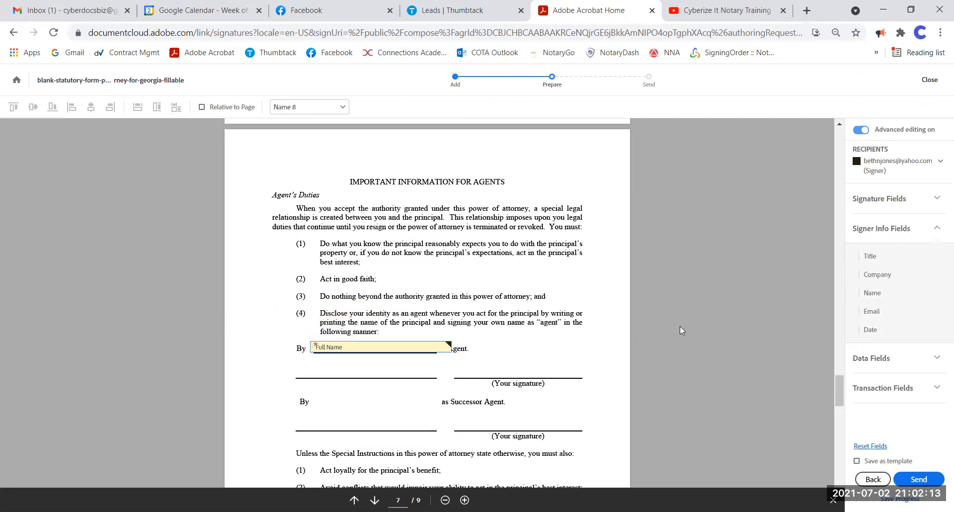
drag(449, 348, 435, 348)
click(880, 198)
drag(877, 227, 453, 361)
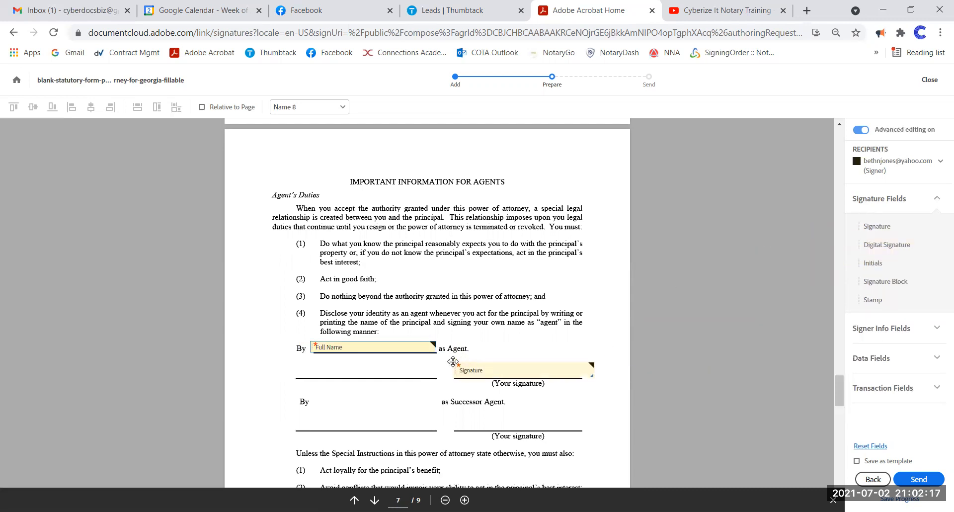
Step: Place a Signature Block field for the third signer below the "I hereby declare" line of the copy certification on page 9
scroll(389, 281, down, 7)
scroll(389, 281, down, 13)
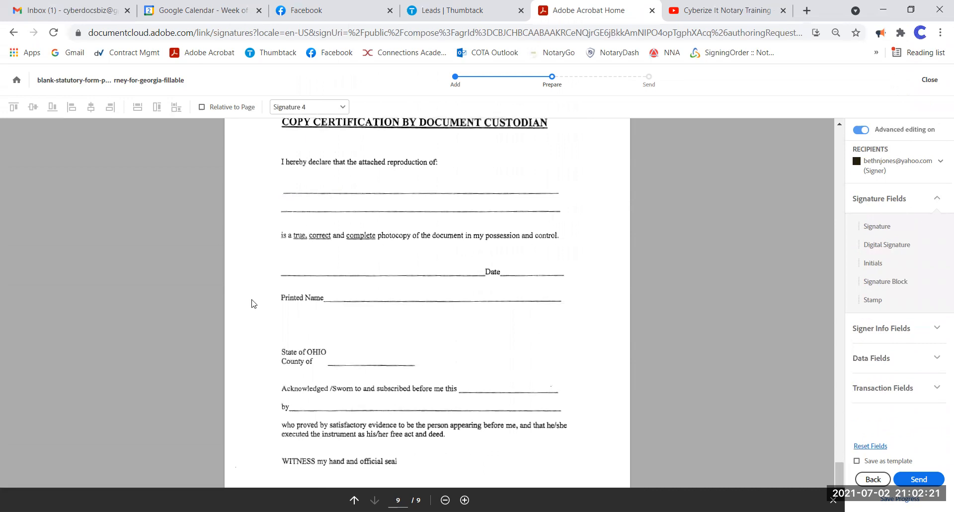
scroll(299, 301, down, 2)
scroll(447, 328, up, 2)
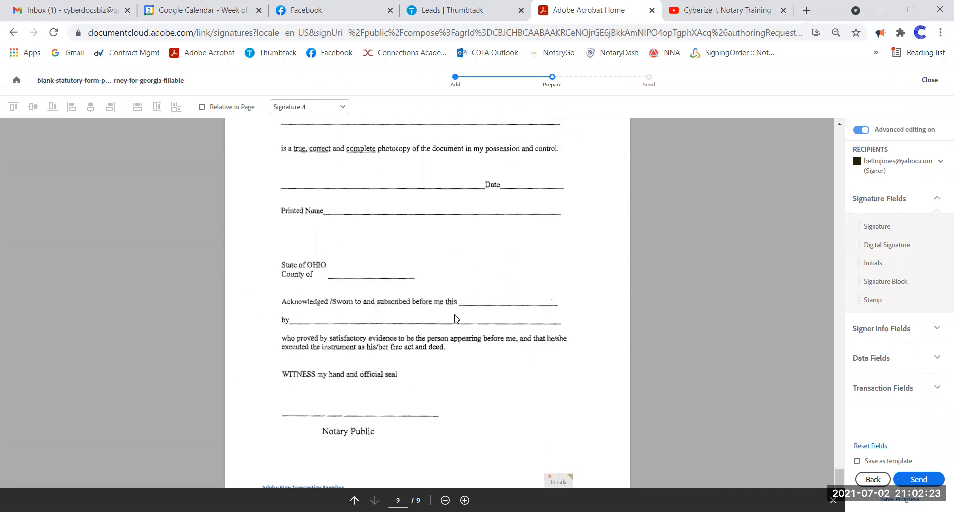
mouse_move(897, 274)
mouse_down()
mouse_move(761, 282)
mouse_move(330, 181)
mouse_move(290, 182)
mouse_up()
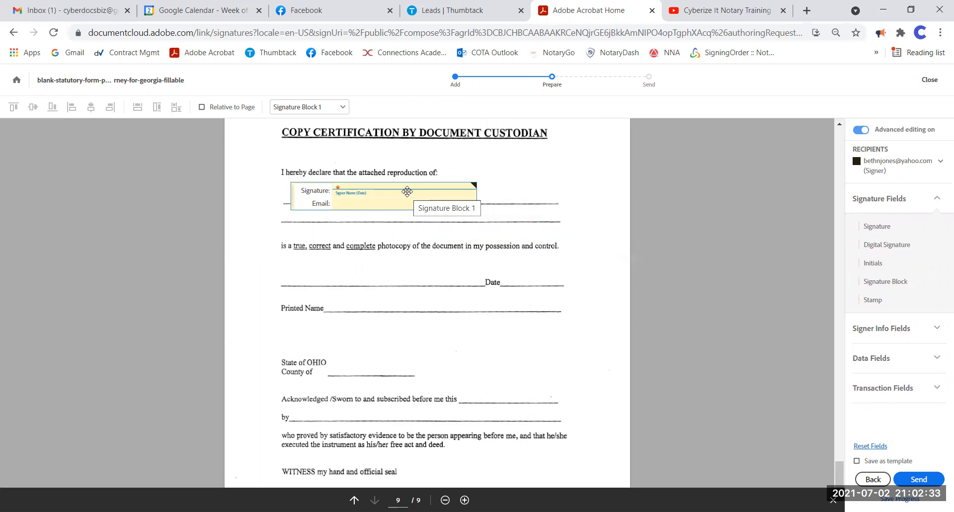
Step: Add Title and Company fields to page 9, positioned on the State and County lines and narrowed
click(911, 323)
drag(871, 256, 321, 221)
drag(878, 274, 298, 245)
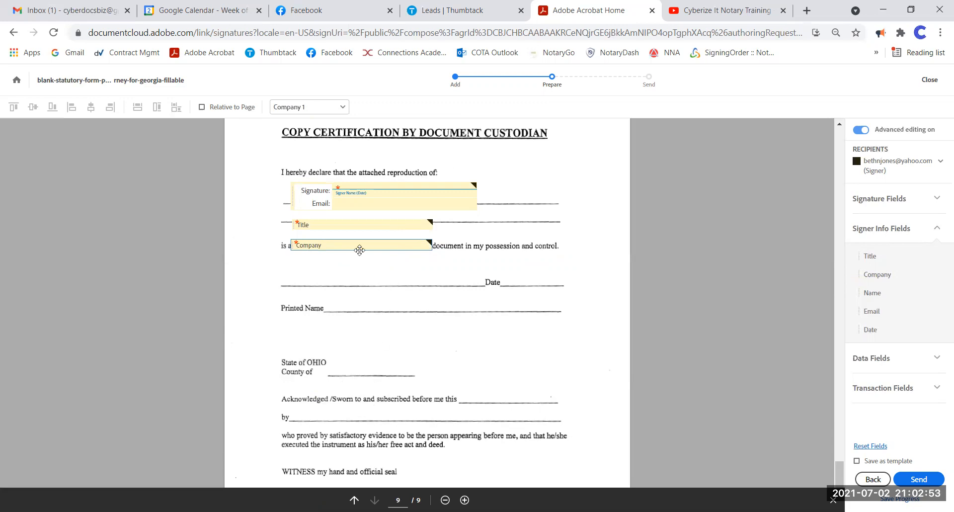
mouse_move(351, 224)
mouse_down()
mouse_move(375, 318)
mouse_move(368, 361)
mouse_up()
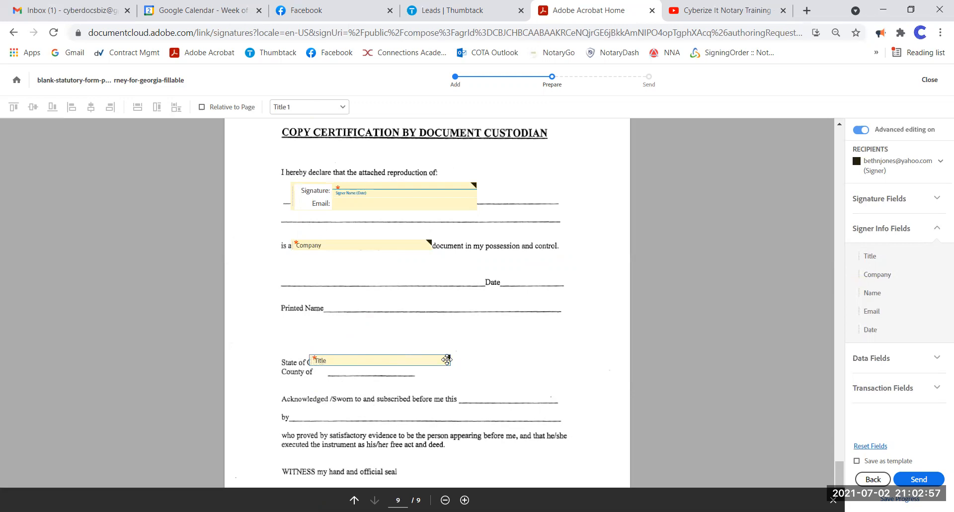
drag(449, 358, 381, 357)
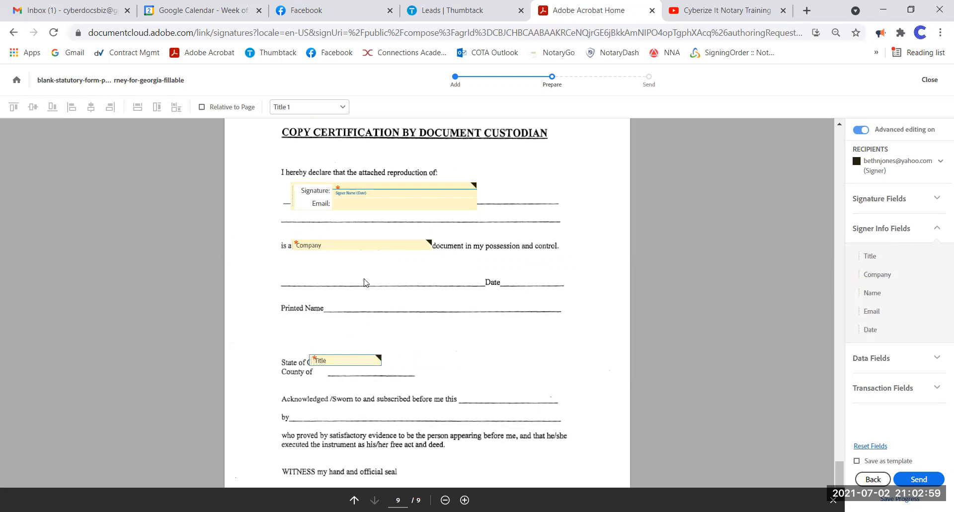
drag(349, 241, 374, 368)
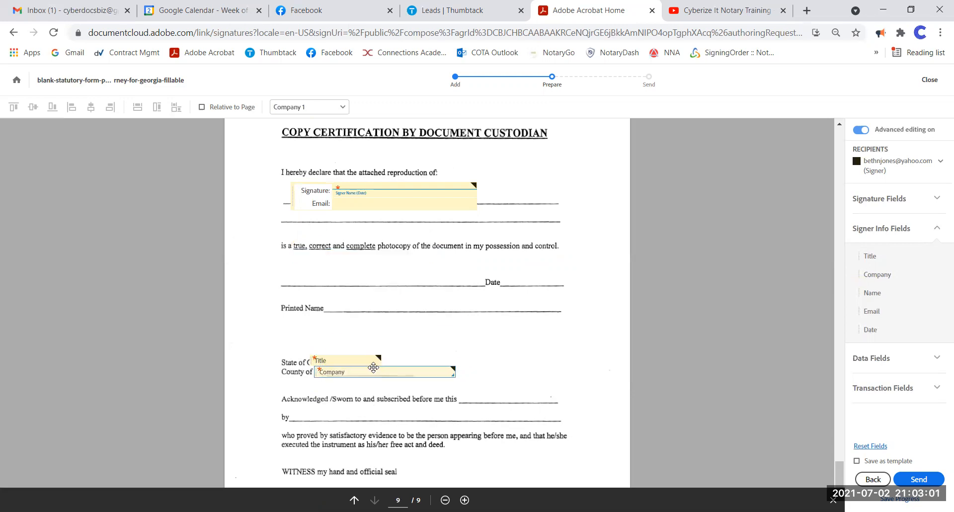
drag(452, 371, 389, 372)
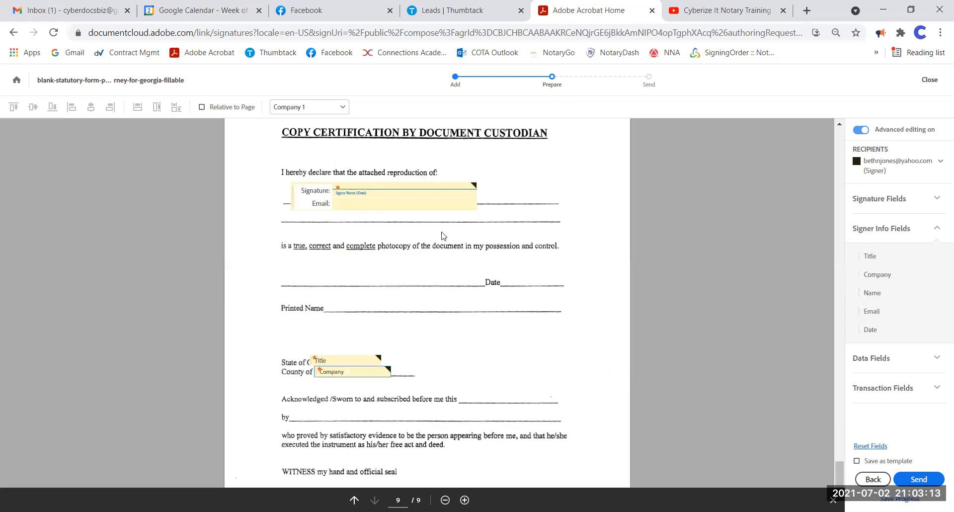
Step: Place Name, Email and Date fields between the "true, correct and complete" statement and the Printed Name line on page 9
scroll(473, 253, down, 1)
drag(873, 293, 338, 175)
drag(390, 251, 332, 207)
drag(880, 329, 351, 233)
Step: Place a Text Input field beside the Date line on page 9 and enlarge it into a tall multi-line box
click(872, 358)
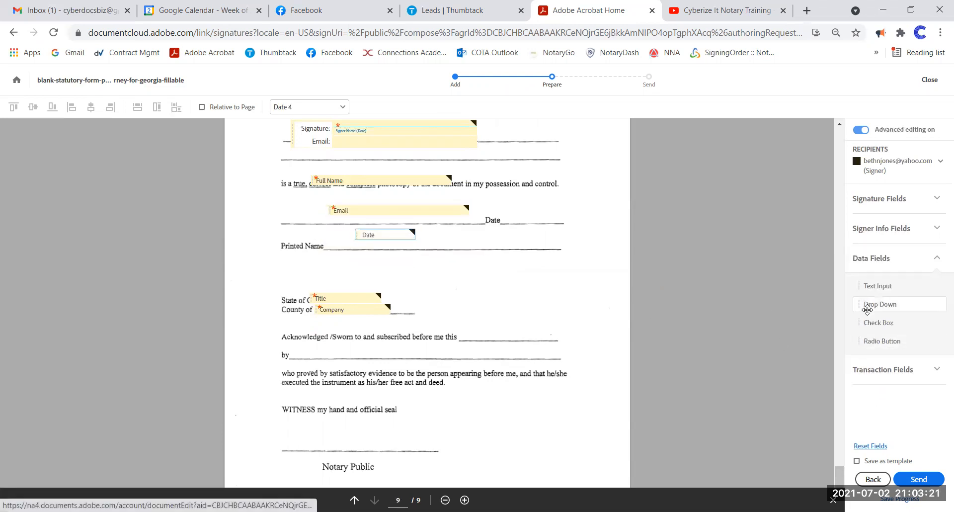
drag(878, 286, 498, 194)
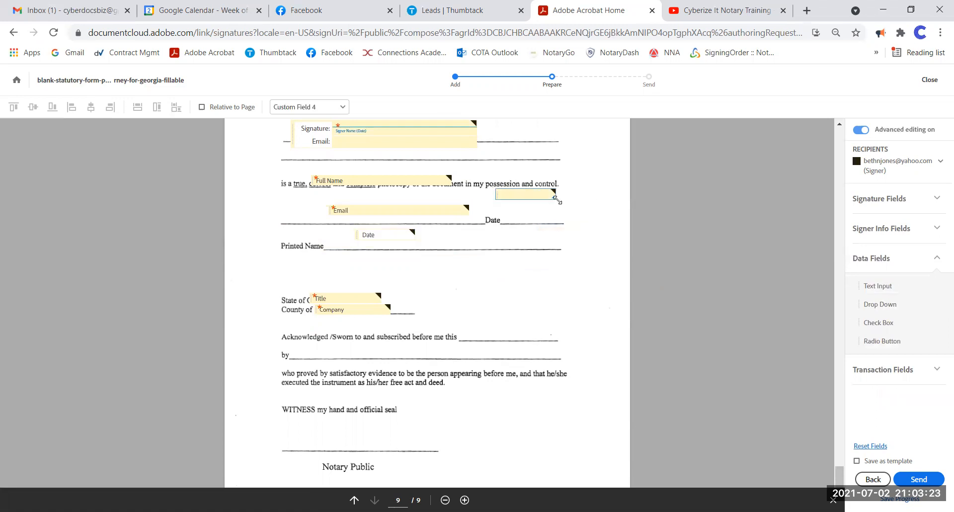
mouse_move(558, 200)
mouse_down()
mouse_move(656, 277)
mouse_move(608, 228)
mouse_up()
Step: Make the enlarged text input field beside the Date line required
right_click(578, 206)
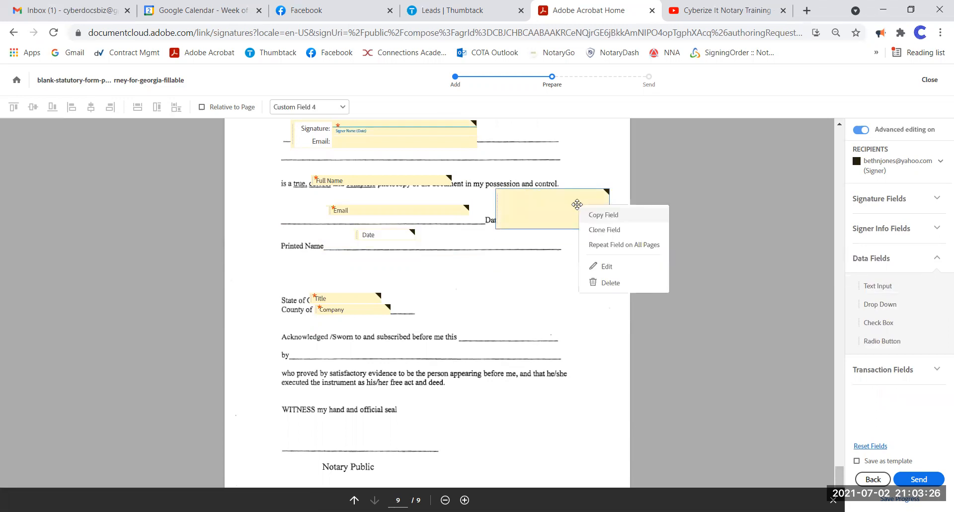
click(616, 267)
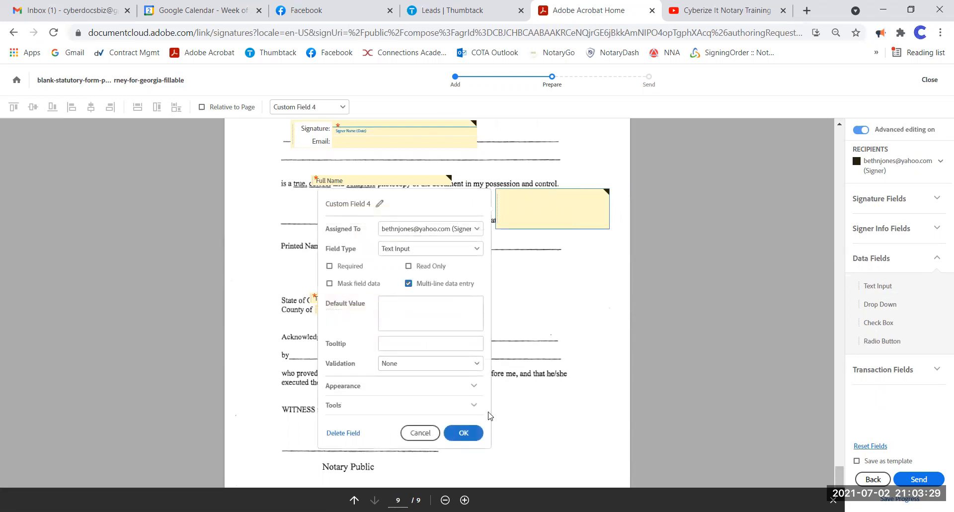
click(329, 266)
click(408, 267)
click(361, 267)
click(357, 268)
click(465, 432)
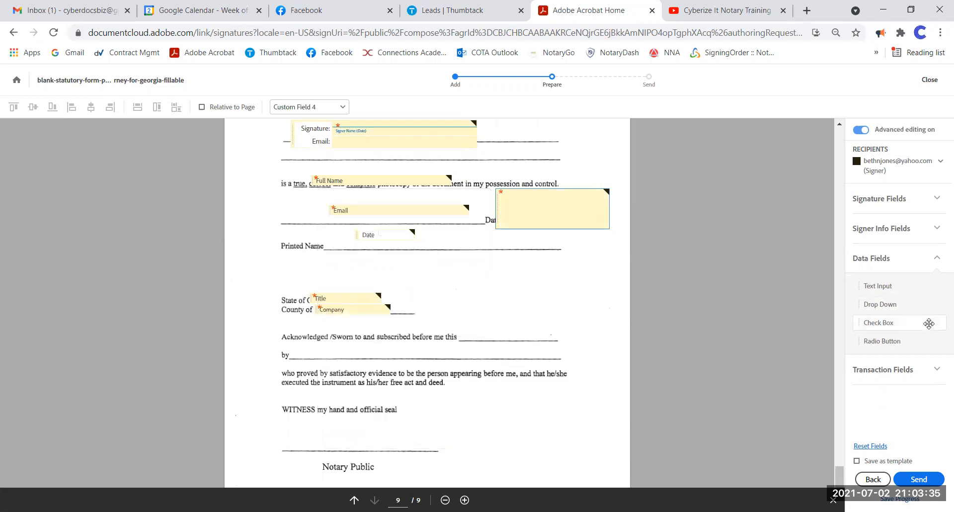
Step: Place a Drop Down field below the Printed Name line on page 9 and make it required
drag(883, 304, 484, 264)
right_click(485, 263)
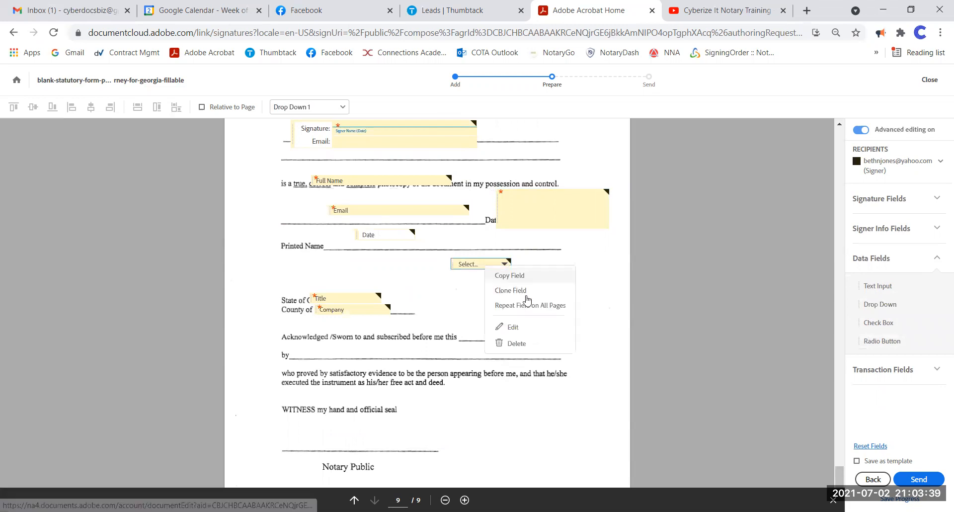
click(531, 326)
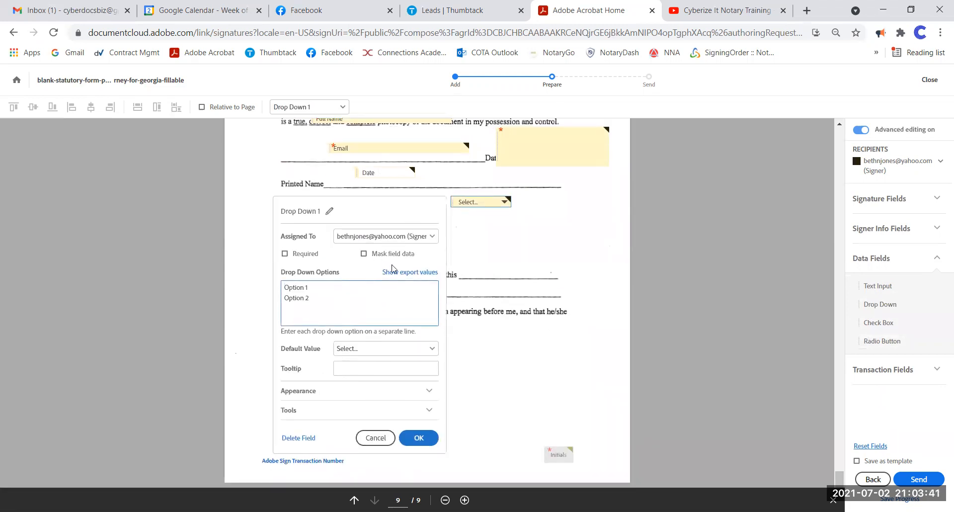
click(292, 255)
click(421, 437)
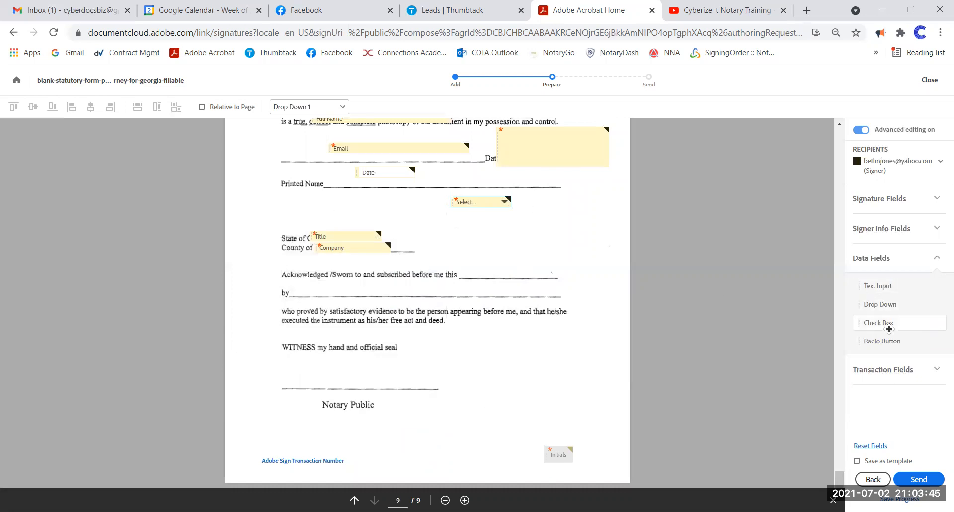
Step: Place a Check Box field above the "Acknowledged /Sworn" line and make it read-only with a default value of Checked
drag(878, 324, 464, 252)
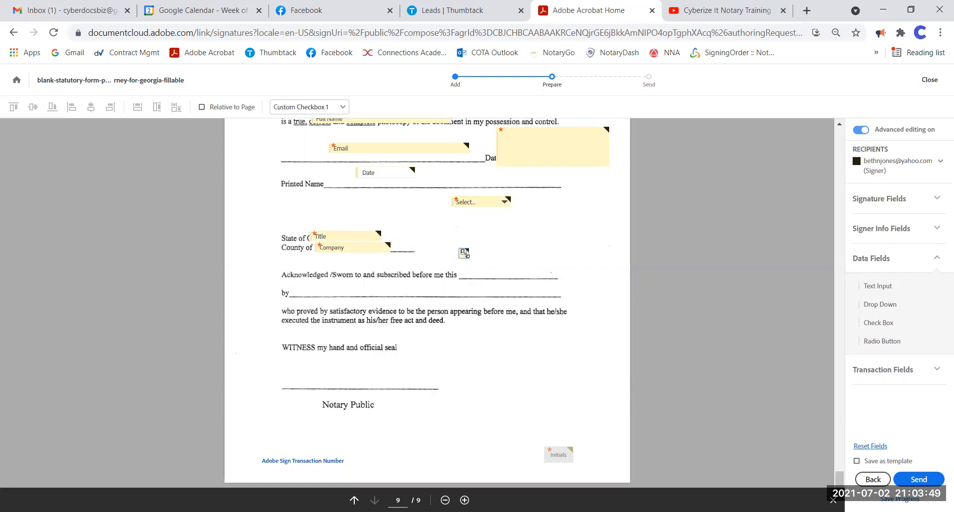
right_click(463, 253)
click(497, 314)
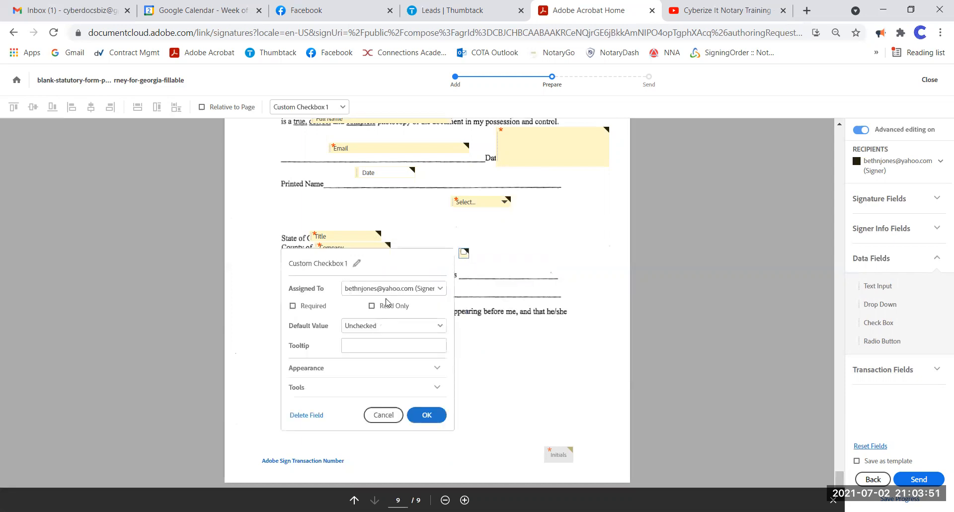
click(402, 306)
click(378, 326)
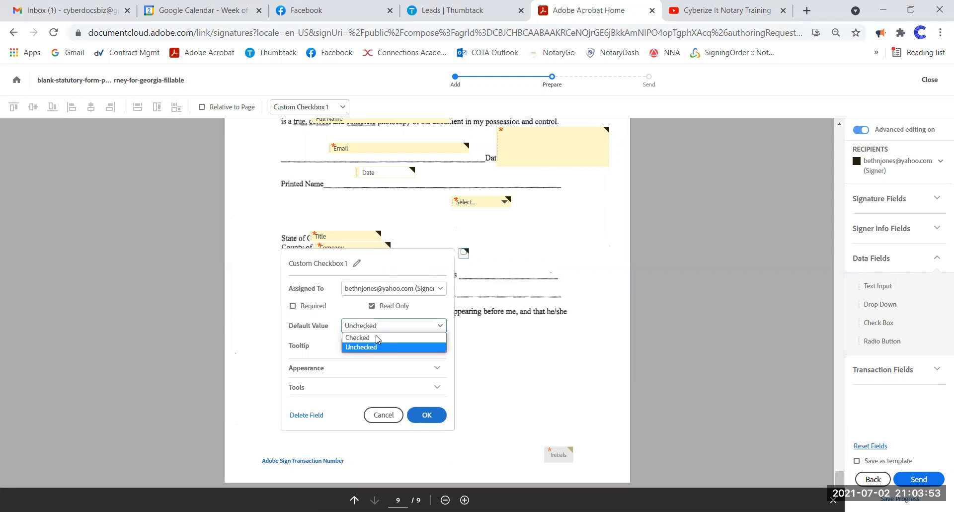
click(377, 334)
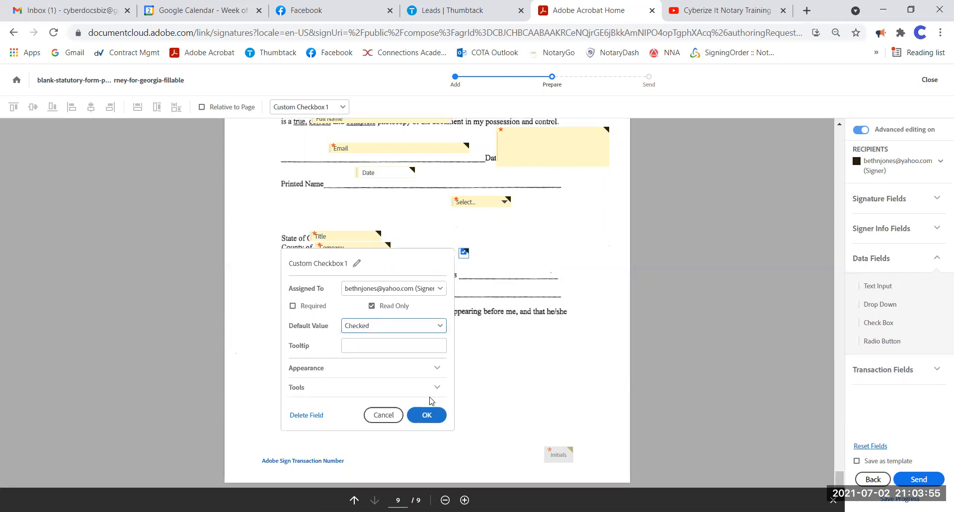
click(438, 368)
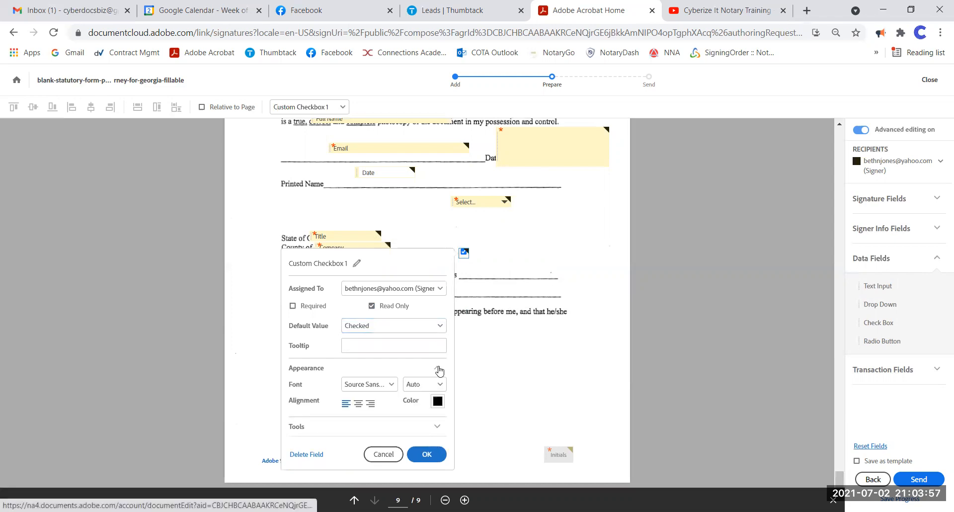
click(438, 368)
click(438, 388)
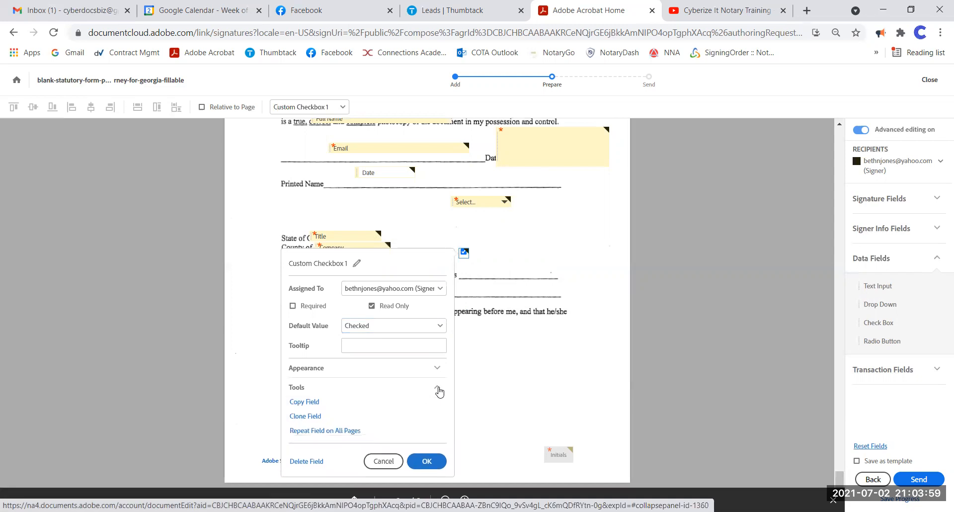
click(438, 388)
click(424, 418)
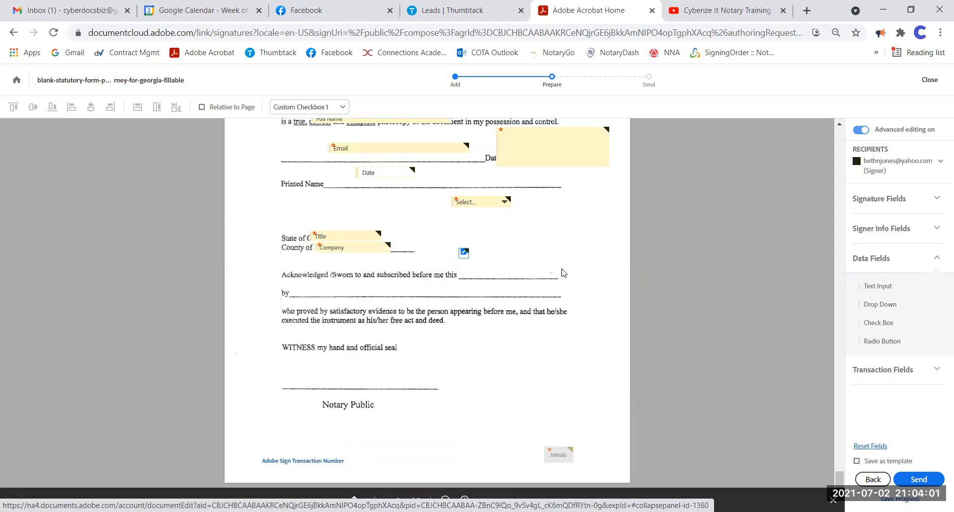
Step: Clone the checkbox twice, placing one copy on the "by" line and the other below the end of the "satisfactory evidence" line
right_click(464, 253)
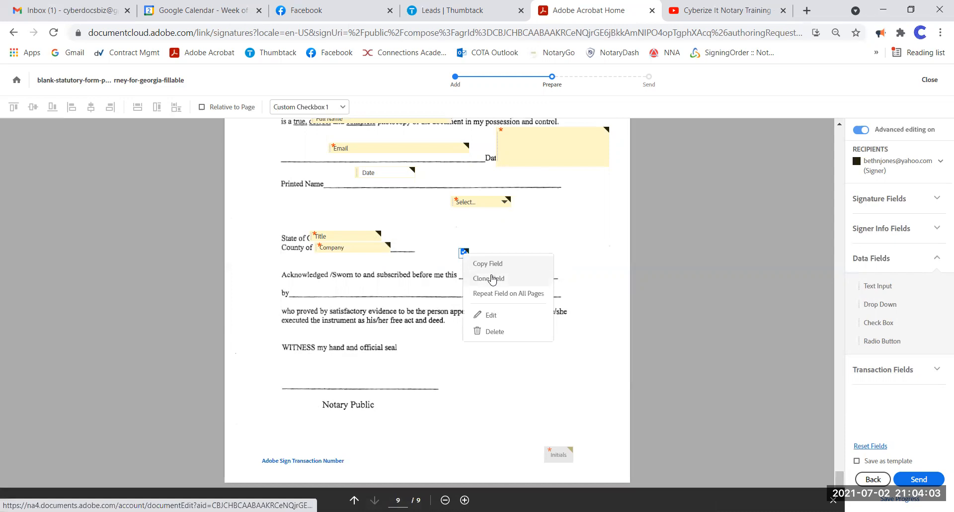
click(491, 277)
drag(472, 260, 401, 297)
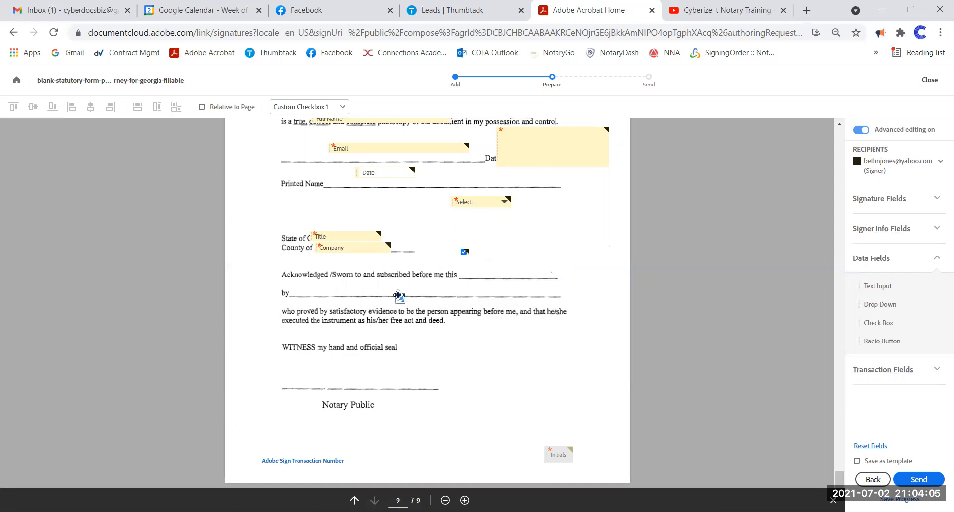
right_click(463, 251)
click(486, 273)
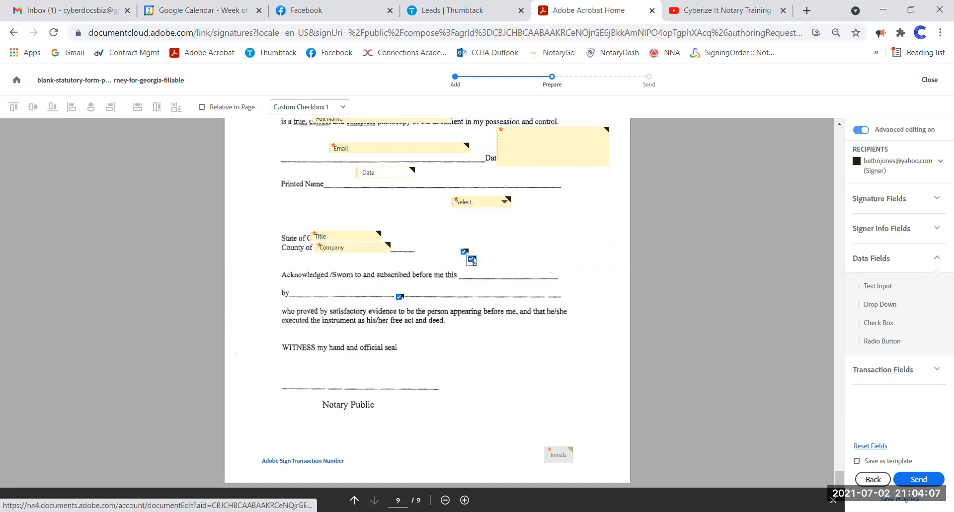
mouse_move(470, 258)
mouse_down()
mouse_move(550, 283)
mouse_move(557, 325)
mouse_up()
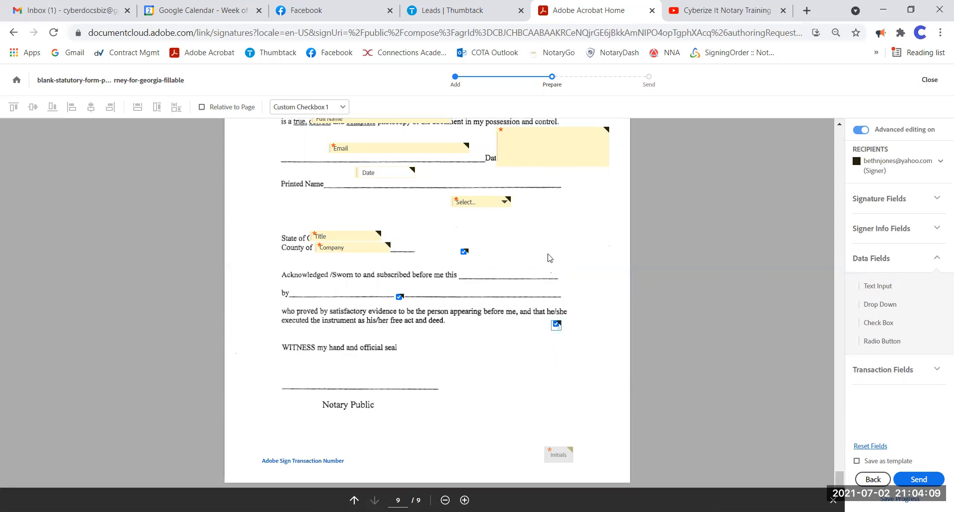
Step: Add a radio button group with 5 options below "WITNESS my hand and official seal" on page 9
drag(875, 341, 319, 359)
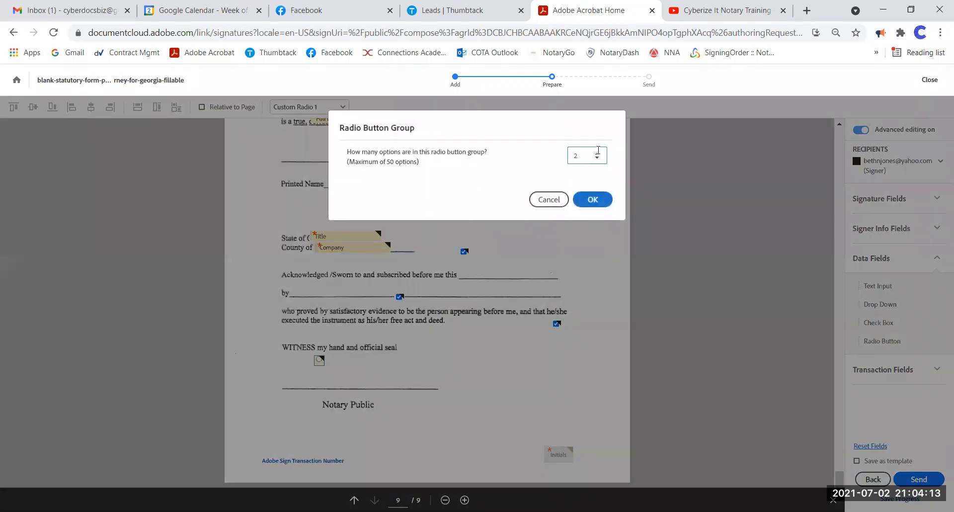
click(597, 153)
click(582, 201)
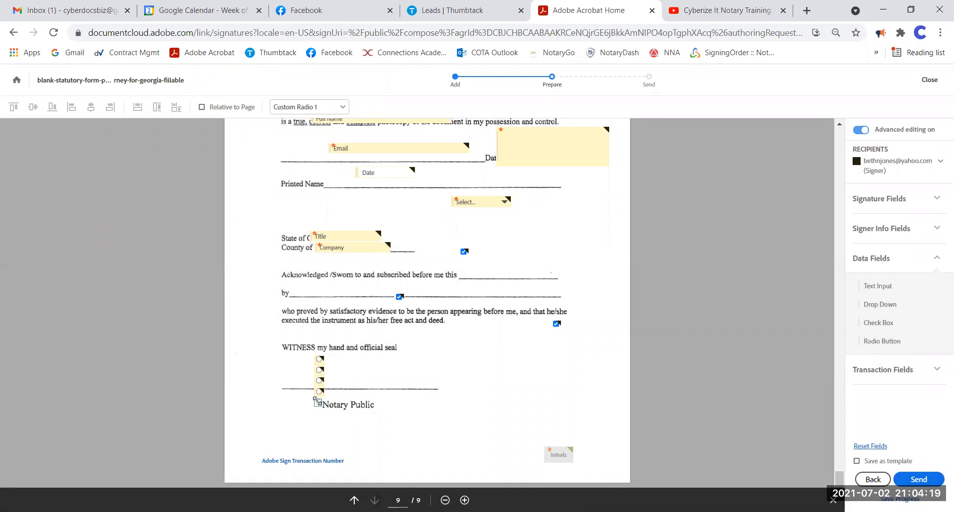
Step: Spread four of the group's radio buttons around the Notary Public signature line
drag(314, 402, 420, 369)
drag(319, 391, 469, 369)
drag(319, 380, 426, 389)
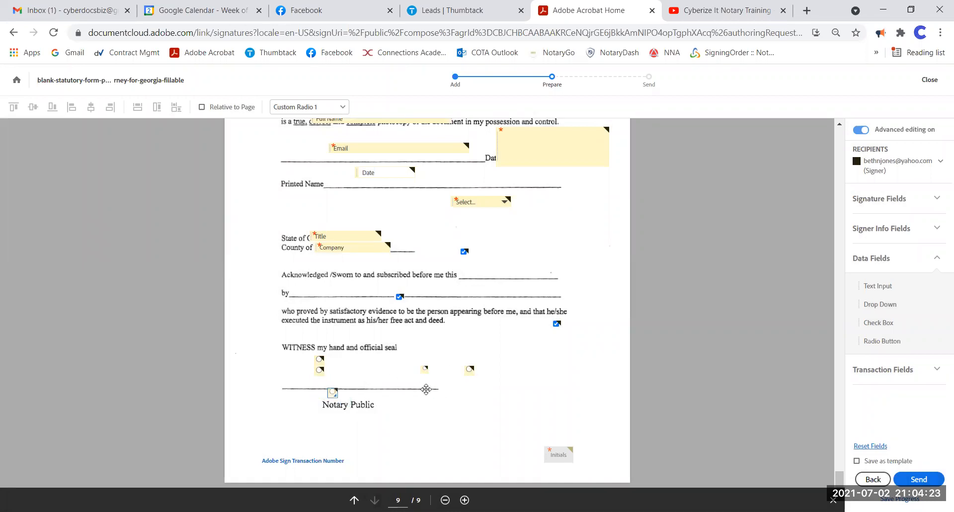
drag(319, 370, 279, 374)
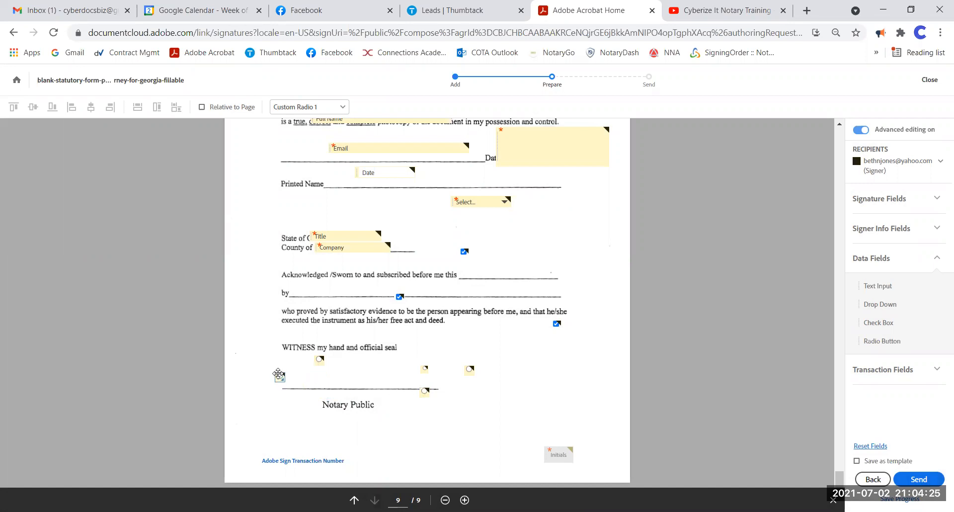
Step: Make the radio button group by the Notary Public line required and set its PDF button style to Check
right_click(277, 374)
click(318, 421)
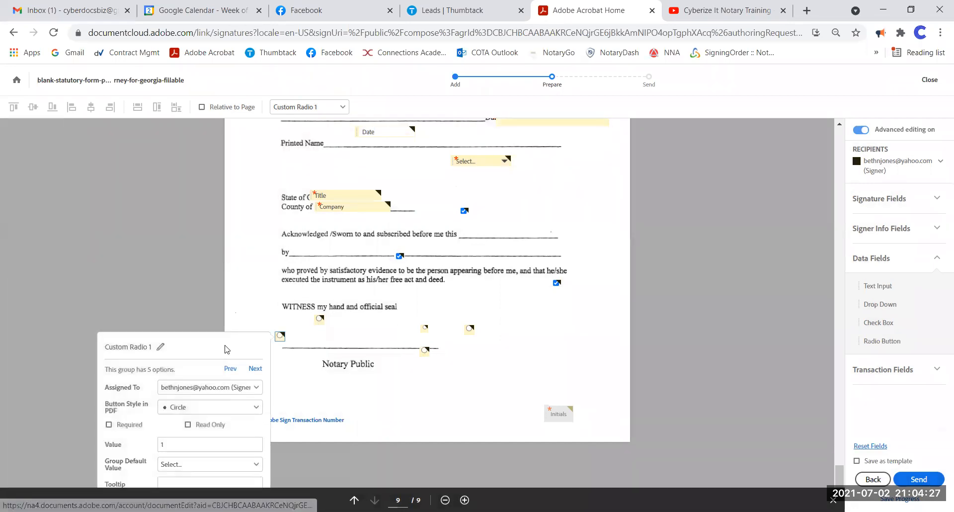
click(129, 334)
click(176, 316)
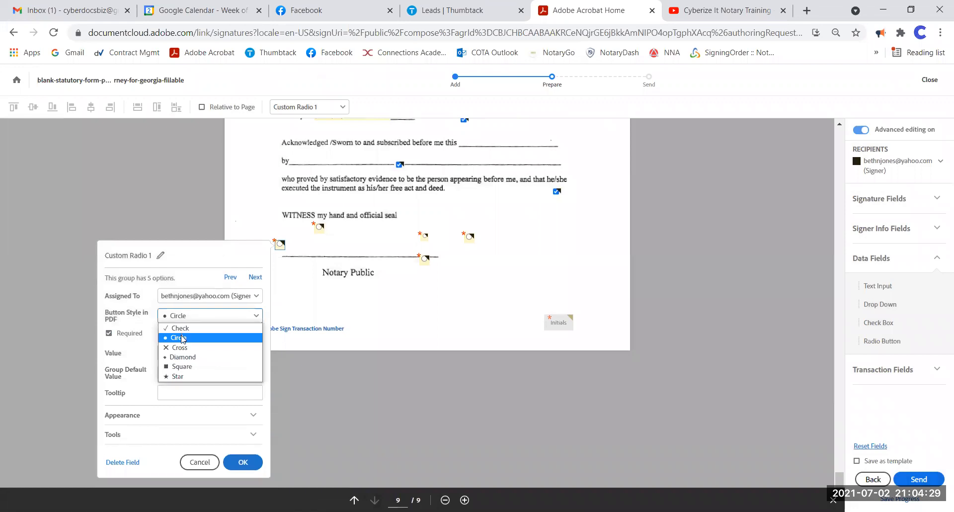
click(184, 337)
click(239, 318)
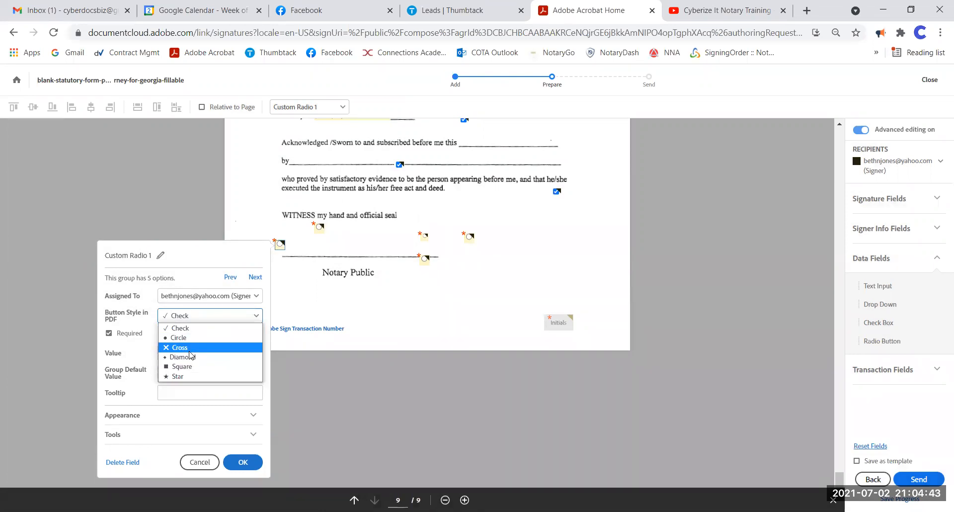
click(179, 328)
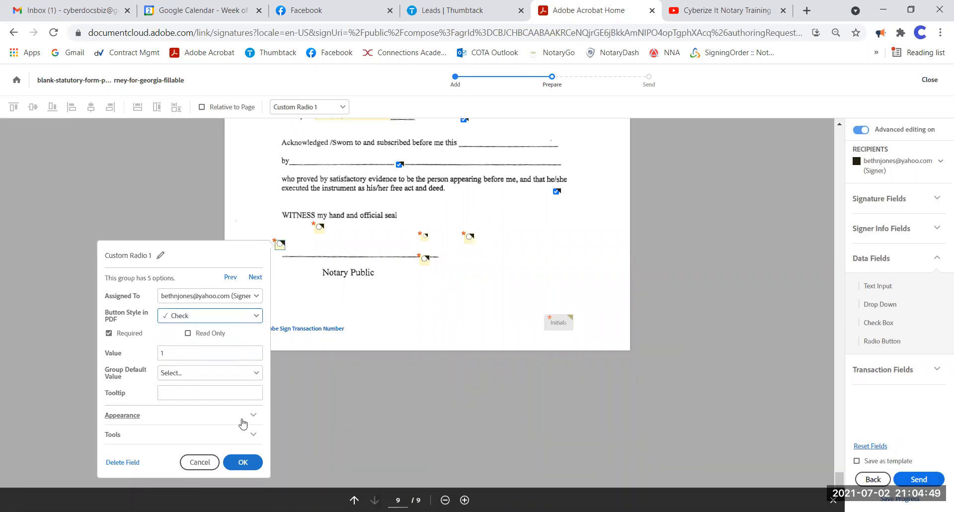
click(244, 462)
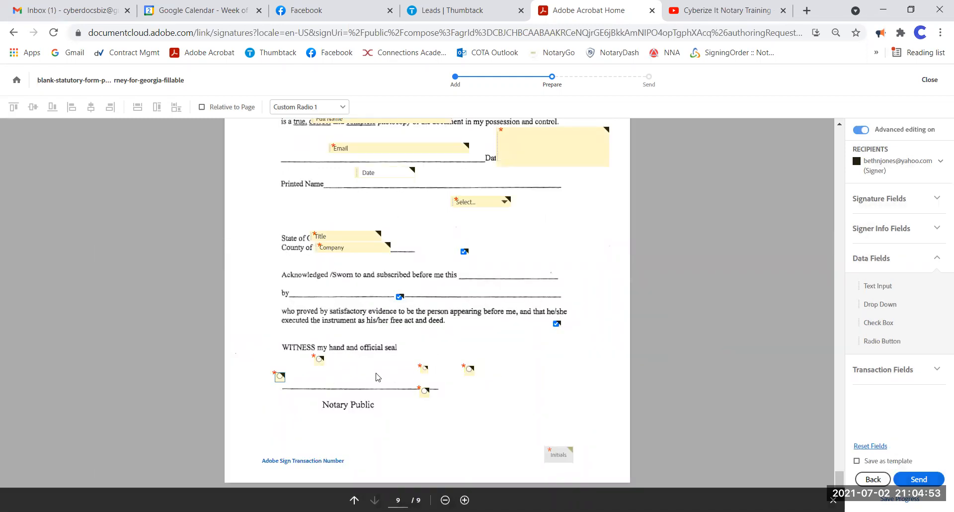
Step: Place a Participation Stamp below the Notary Public signature line and a Transaction Number field just above "WITNESS my hand and official seal"
click(857, 370)
drag(891, 316, 265, 400)
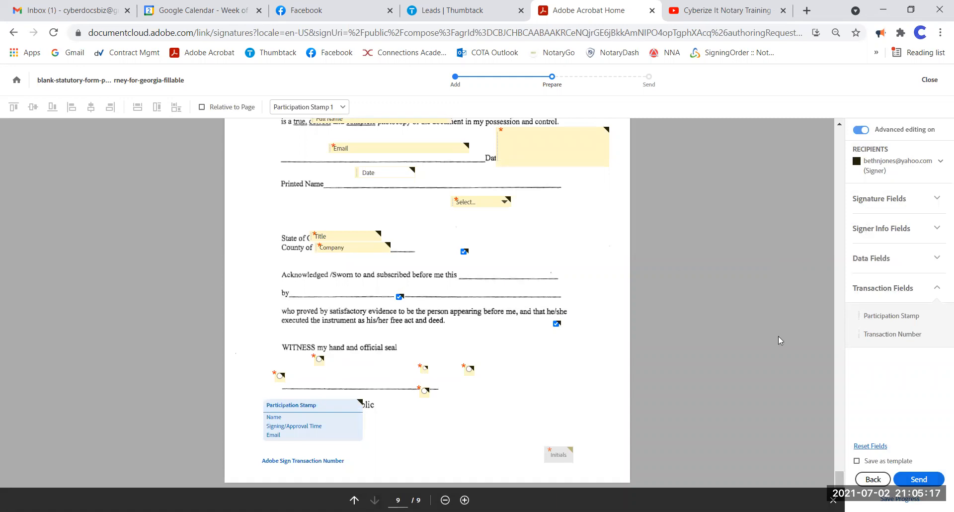
drag(881, 334, 414, 325)
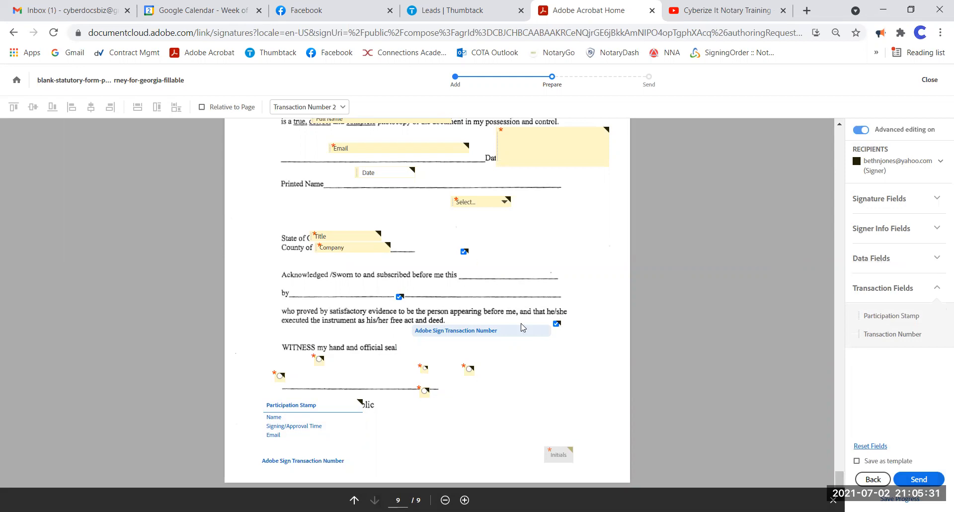
Step: Save the progress of the prepared power of attorney agreement
scroll(522, 327, up, 12)
scroll(518, 326, up, 15)
scroll(518, 333, up, 20)
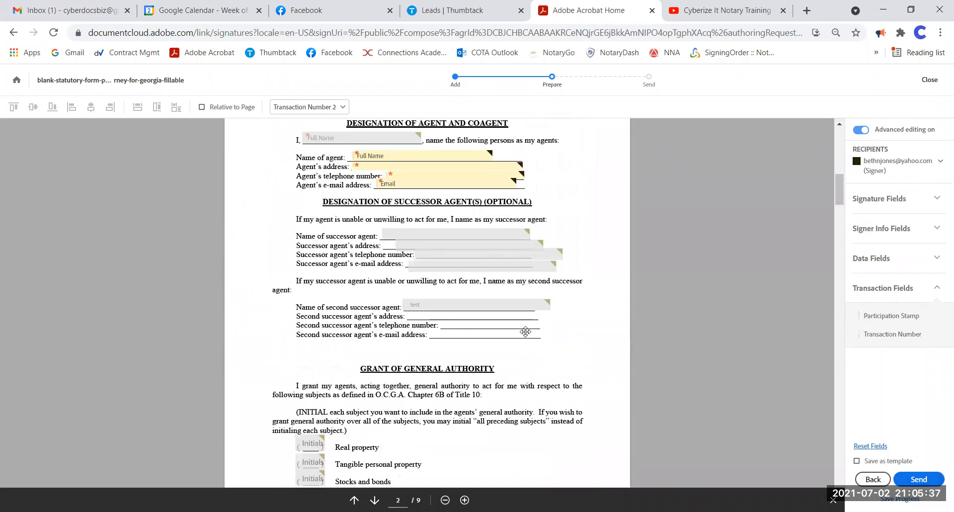
scroll(526, 332, up, 7)
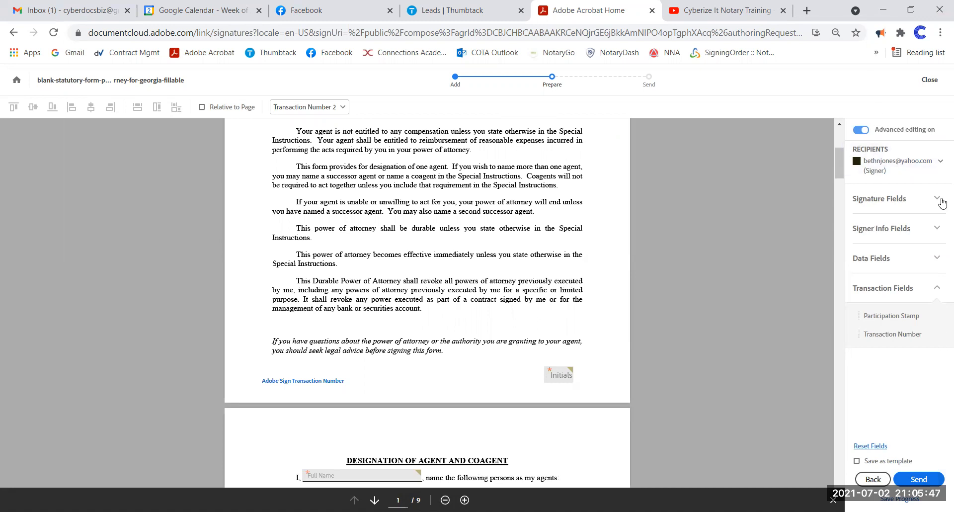
click(900, 498)
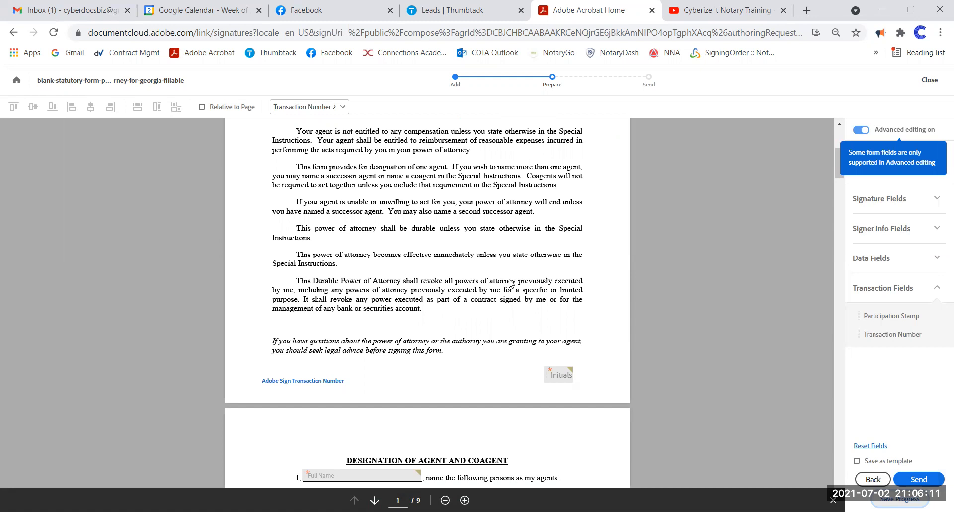
Step: Review the fields placed on the power of attorney from page 1 through the notary section on page 6
scroll(528, 307, down, 10)
scroll(527, 307, down, 15)
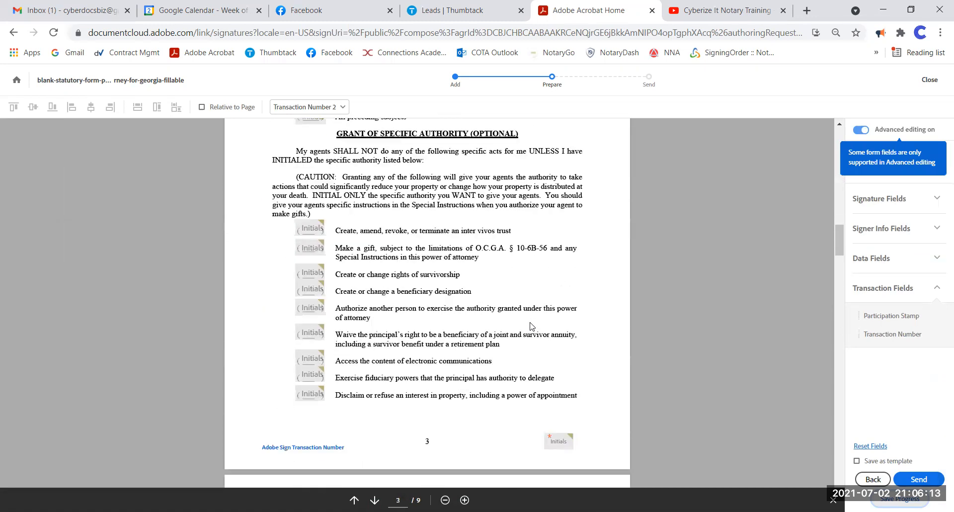
scroll(531, 315, down, 15)
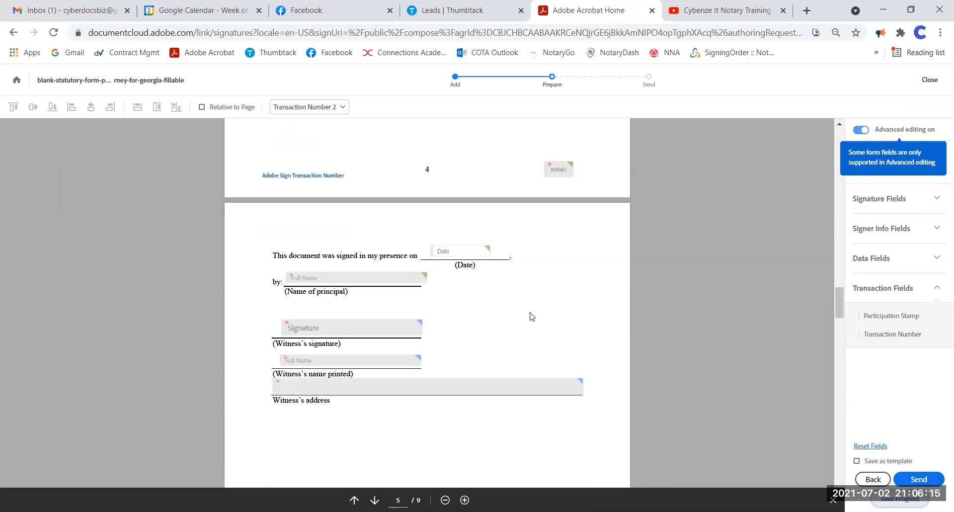
scroll(537, 316, down, 3)
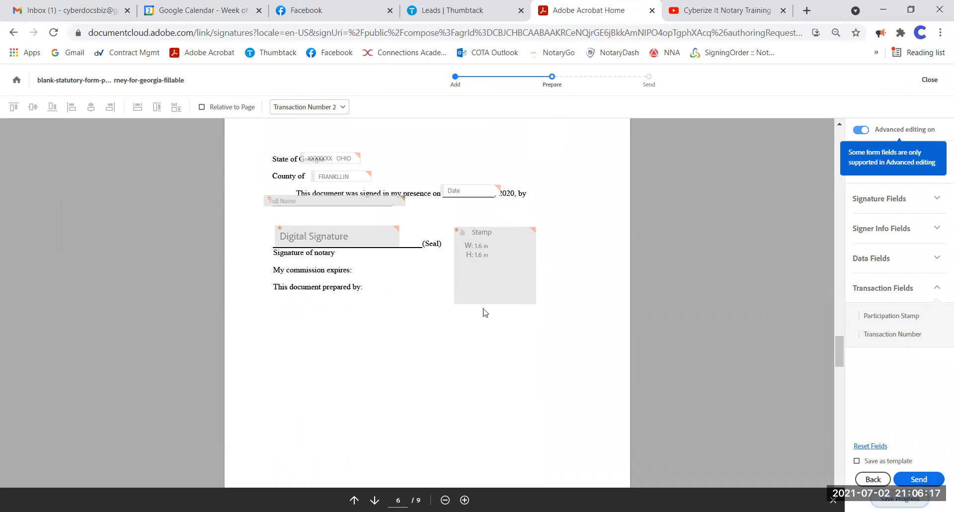